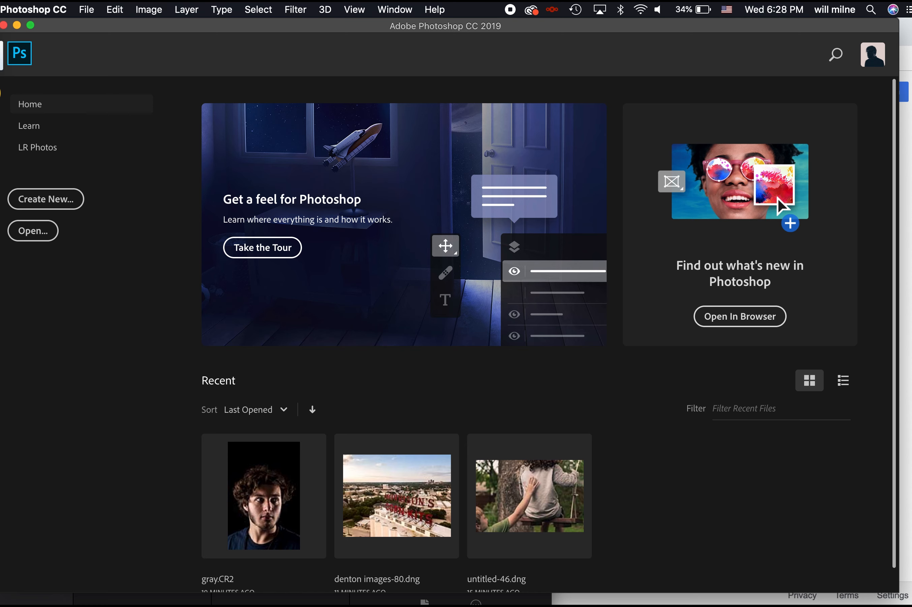
Browse the restore/retouch folder in Finder and open untitled-50.dng in Camera Raw
{"action": "left_click", "coordinate": [2, 53]}
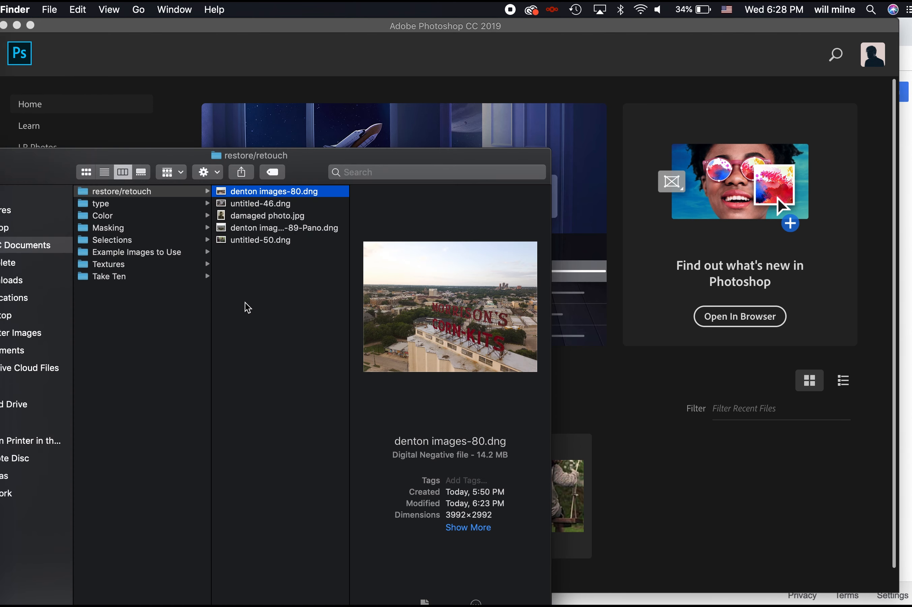
{"action": "left_click", "coordinate": [253, 228]}
{"action": "left_click", "coordinate": [250, 218]}
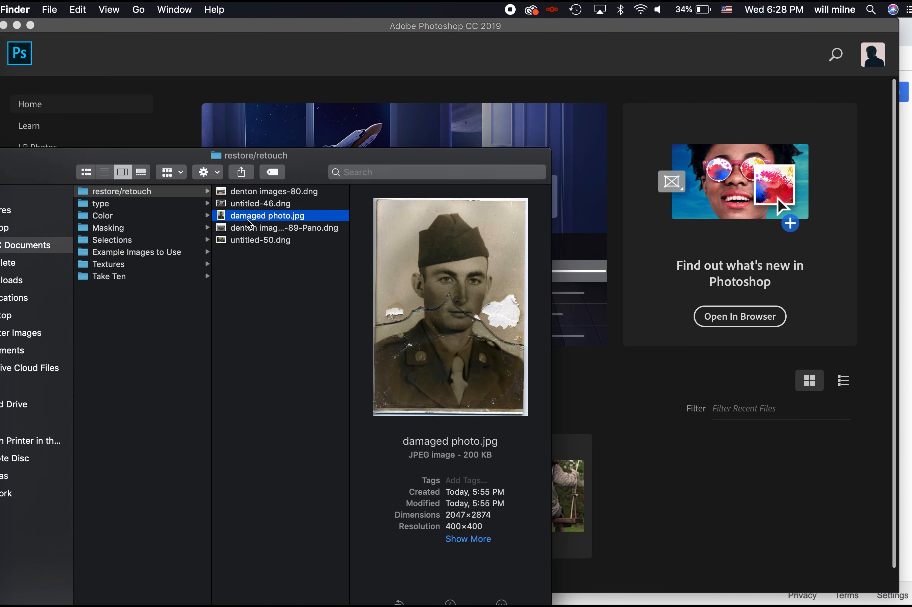
{"action": "left_click", "coordinate": [245, 231]}
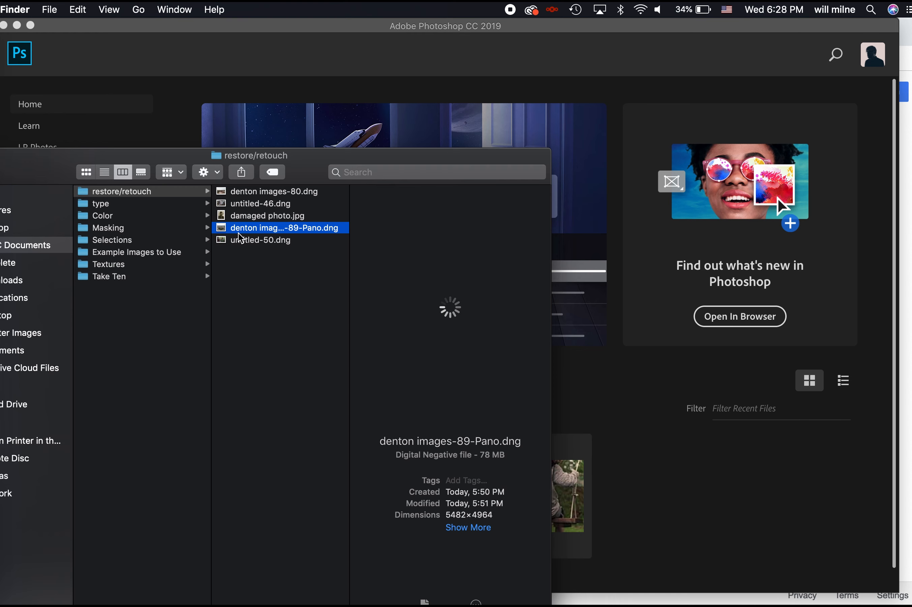
{"action": "left_click_drag", "start_coordinate": [236, 240], "coordinate": [609, 220]}
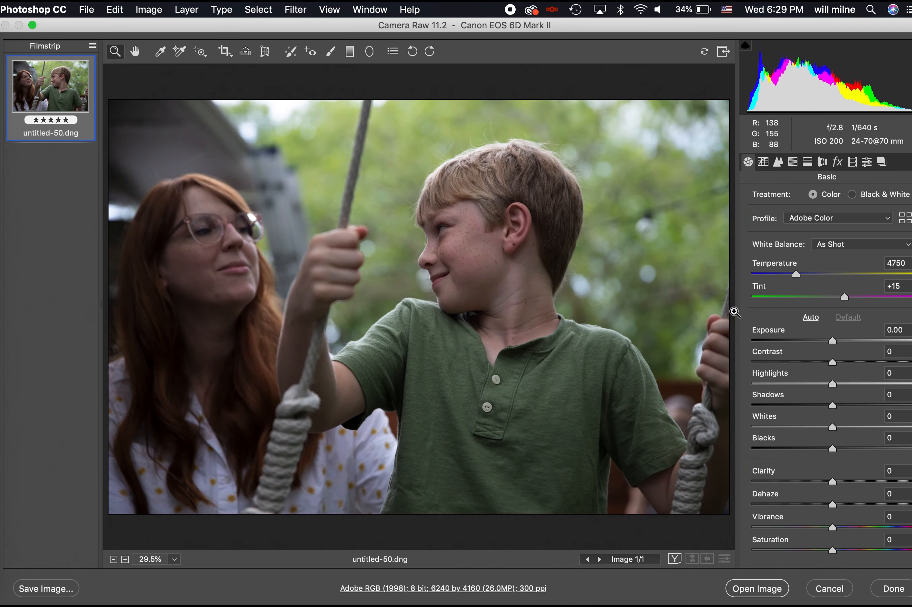
Set Clarity to +3 in Camera Raw and open untitled-50.dng as a Photoshop document
{"action": "left_click_drag", "start_coordinate": [833, 481], "coordinate": [848, 481]}
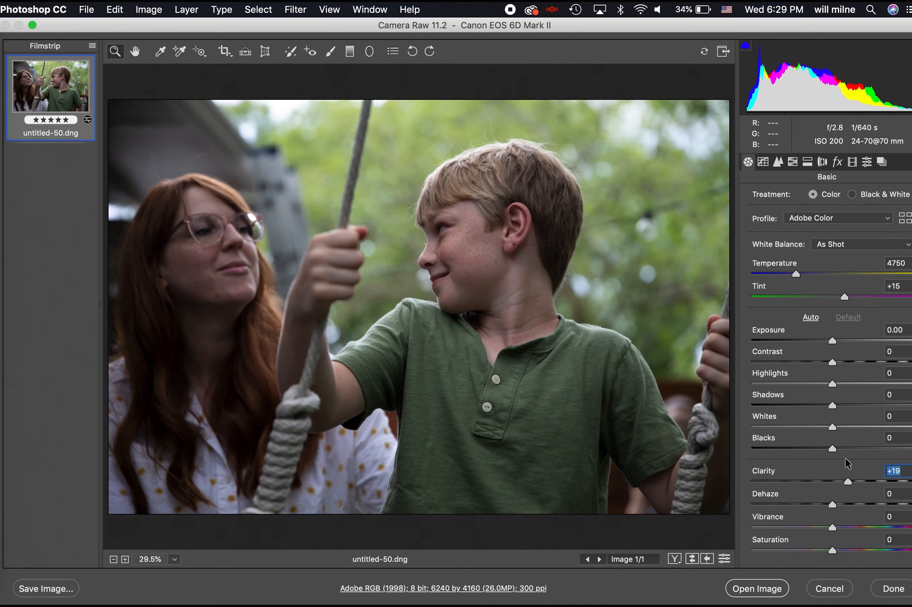
{"action": "left_click", "coordinate": [835, 481]}
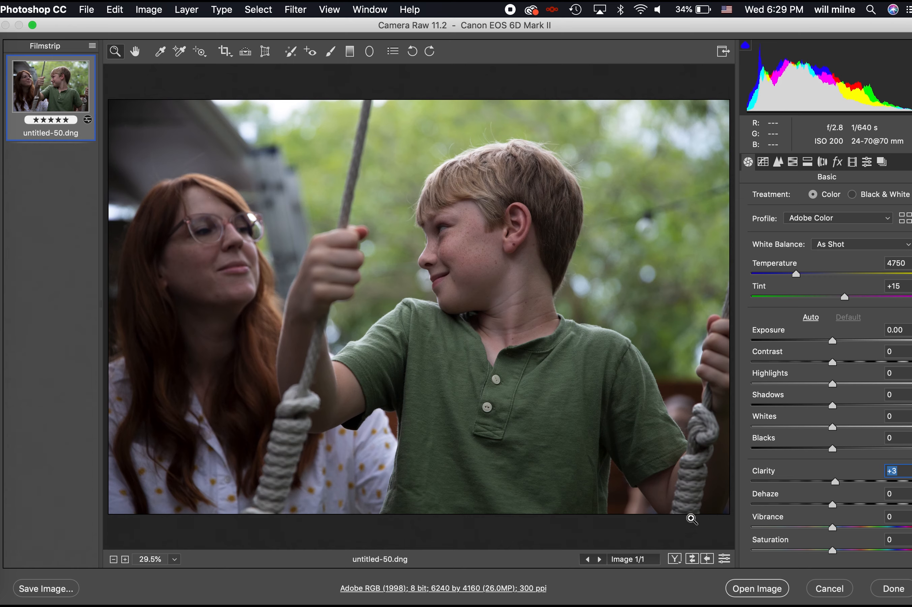
{"action": "left_click", "coordinate": [757, 591]}
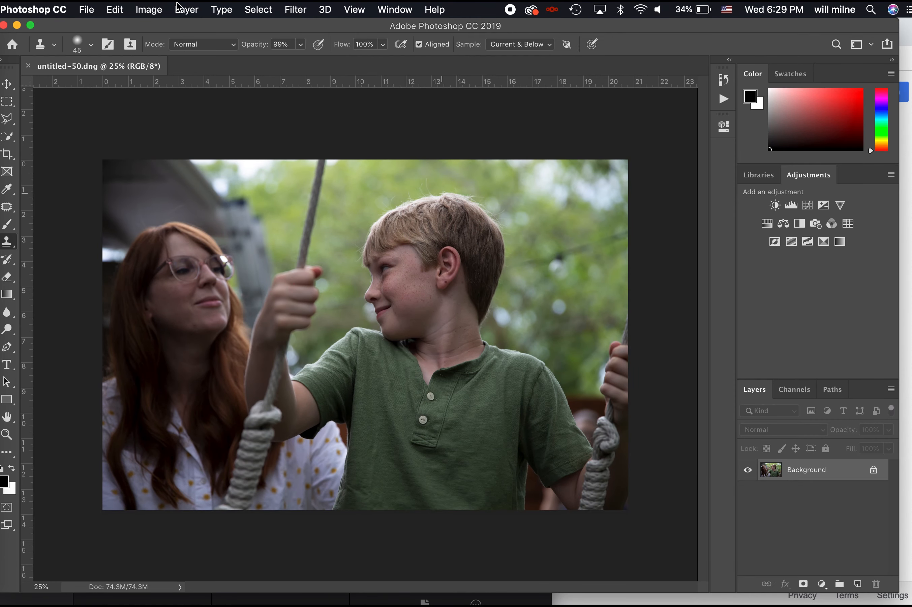
{"action": "left_click", "coordinate": [296, 9]}
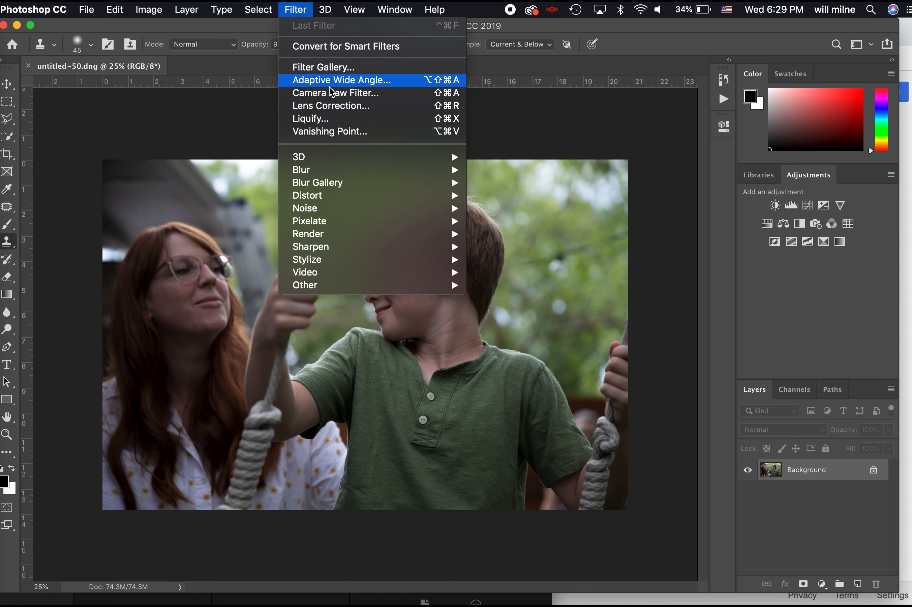
In the Camera Raw Filter, warm the temperature and raise contrast and clarity
{"action": "left_click", "coordinate": [320, 96]}
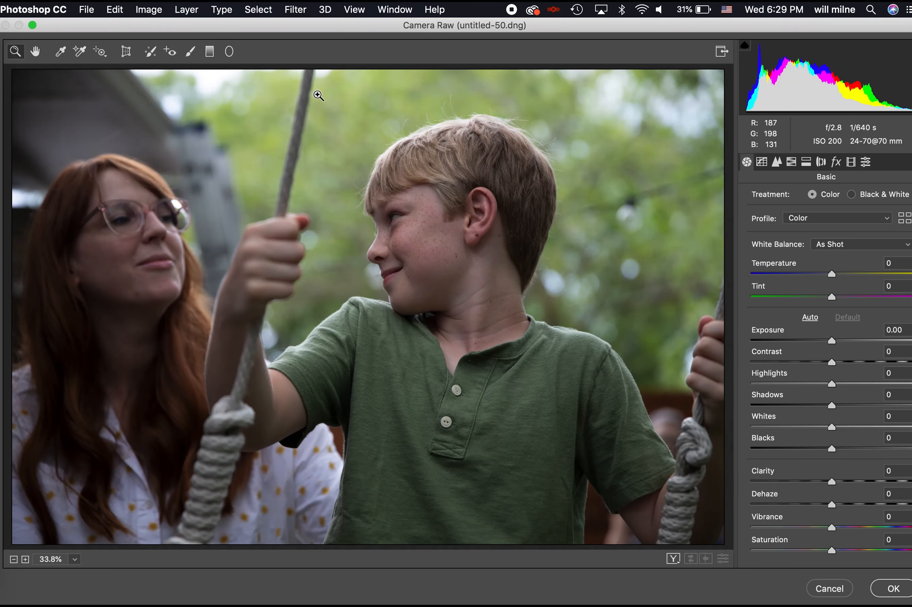
{"action": "left_click_drag", "start_coordinate": [843, 275], "coordinate": [849, 275]}
{"action": "left_click_drag", "start_coordinate": [844, 361], "coordinate": [855, 361]}
{"action": "left_click_drag", "start_coordinate": [831, 481], "coordinate": [852, 481]}
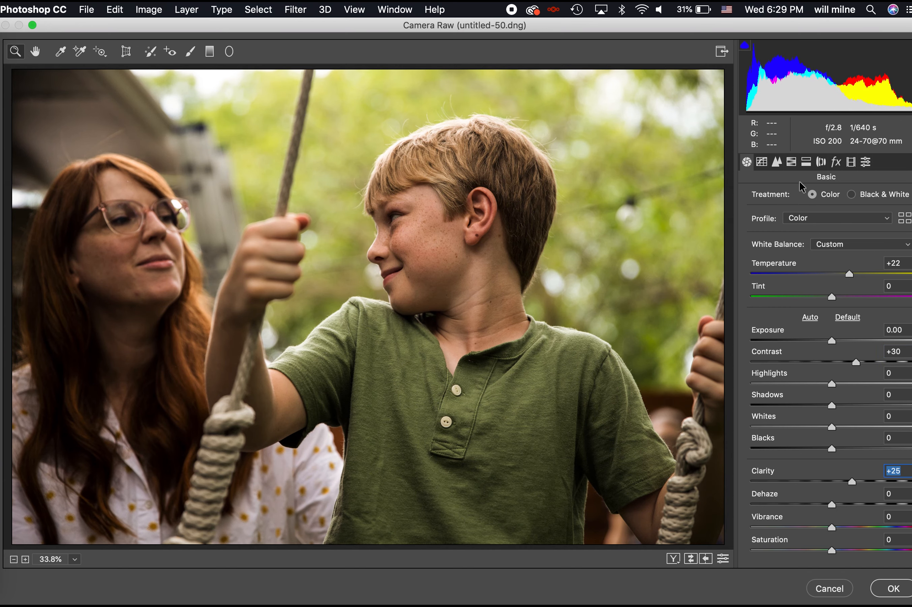
Shift the red and orange hues and set orange luminance to +34 to brighten skin
{"action": "left_click", "coordinate": [791, 161]}
{"action": "left_click_drag", "start_coordinate": [800, 248], "coordinate": [834, 262]}
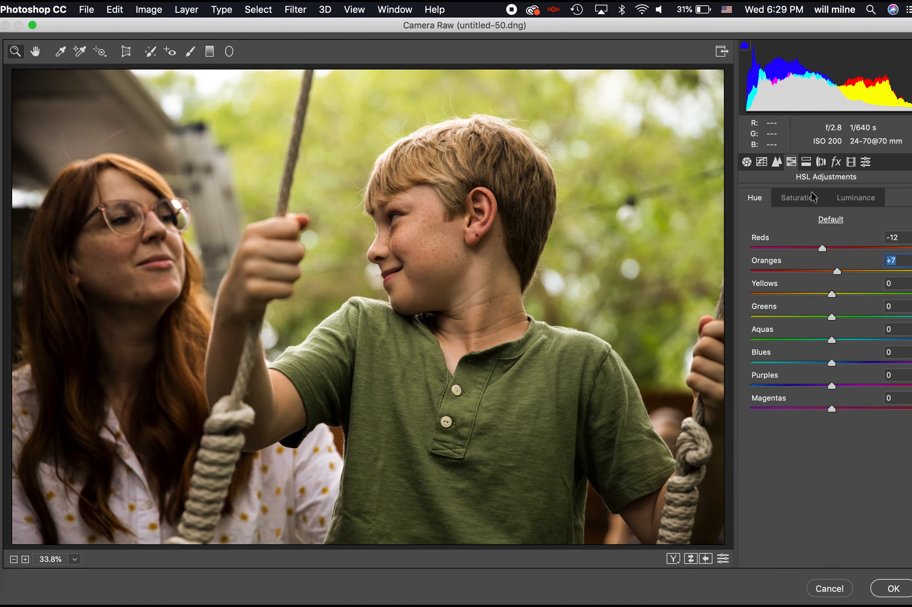
{"action": "left_click", "coordinate": [799, 197]}
{"action": "left_click", "coordinate": [848, 202]}
{"action": "left_click", "coordinate": [865, 270]}
{"action": "left_click_drag", "start_coordinate": [866, 273], "coordinate": [855, 273]}
Add split toning with hues 42/192 and set Calibration green hue to +48, then apply
{"action": "left_click", "coordinate": [851, 161]}
{"action": "left_click_drag", "start_coordinate": [780, 347], "coordinate": [784, 346]}
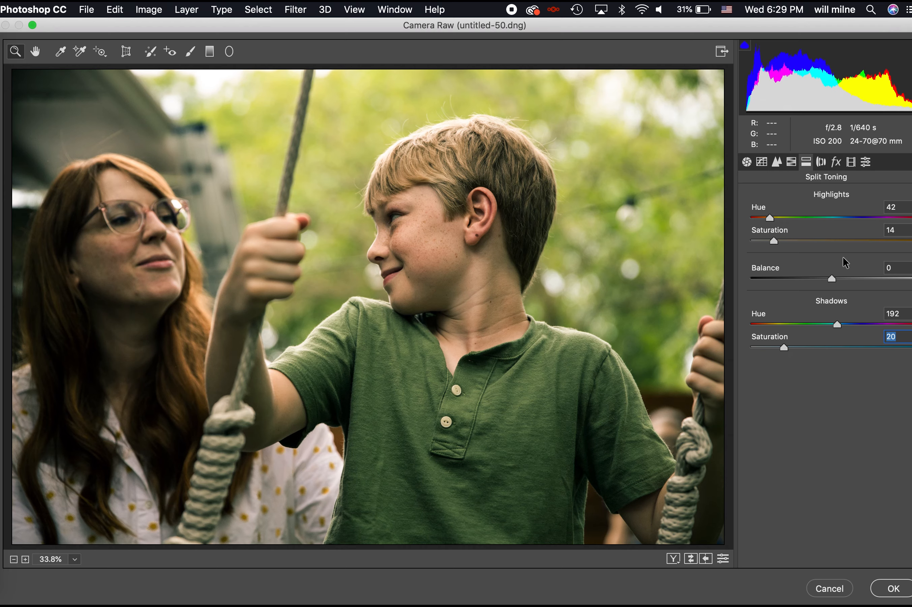
{"action": "left_click", "coordinate": [822, 162]}
{"action": "left_click", "coordinate": [838, 162]}
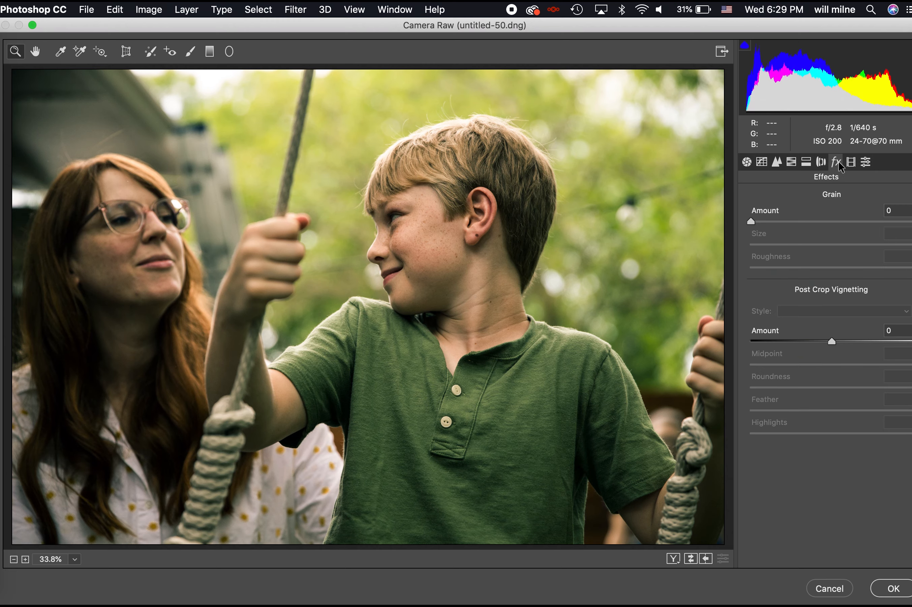
{"action": "left_click", "coordinate": [852, 163]}
{"action": "left_click_drag", "start_coordinate": [795, 358], "coordinate": [871, 367]}
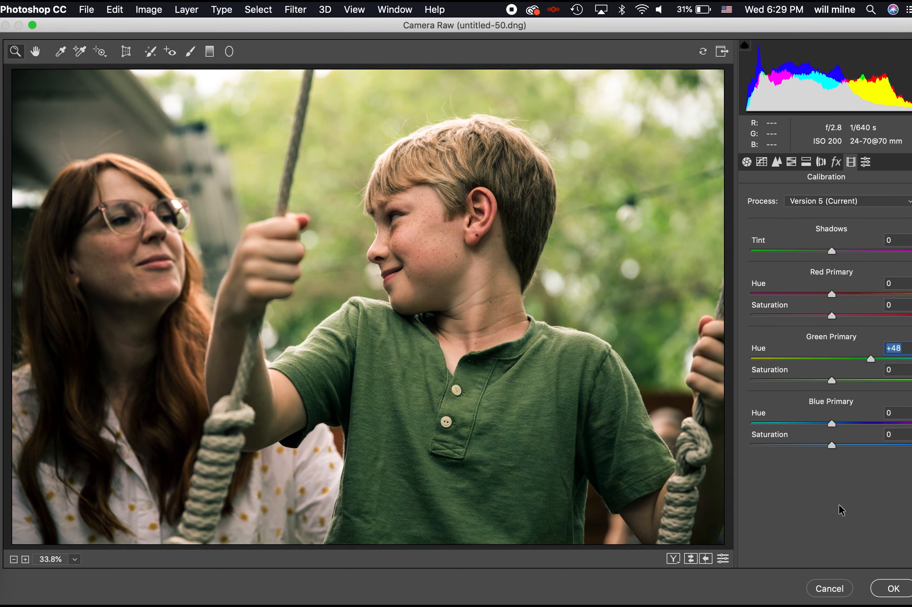
{"action": "left_click", "coordinate": [888, 586]}
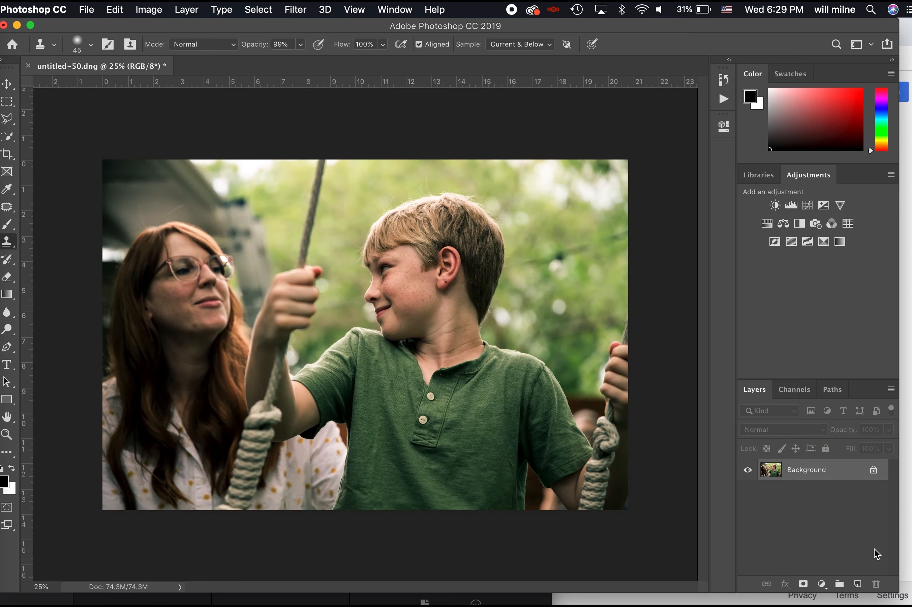
Close the swing photo without saving and open damaged photo.jpg from restore/retouch
{"action": "key", "text": "super+w"}
{"action": "key", "text": "super+d"}
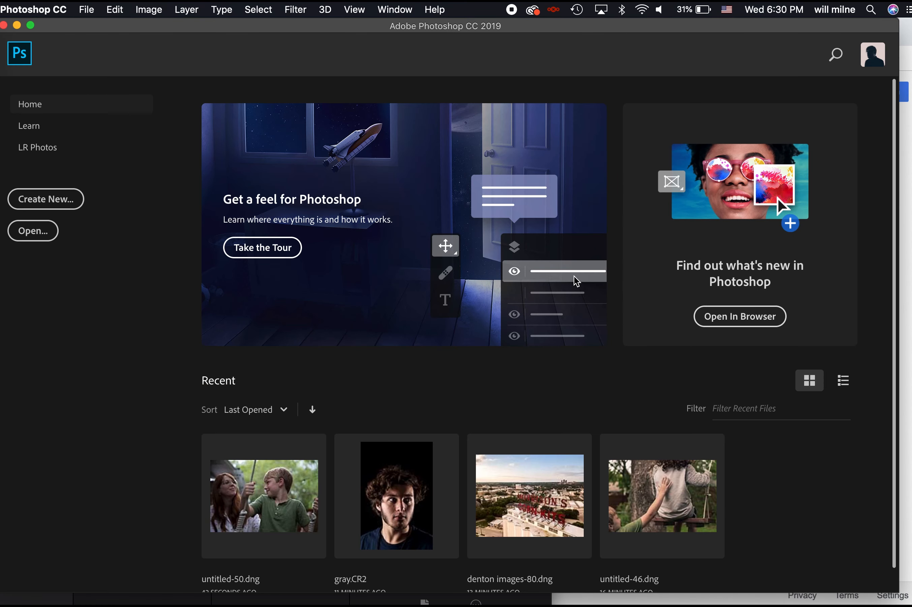
{"action": "left_click", "coordinate": [3, 47]}
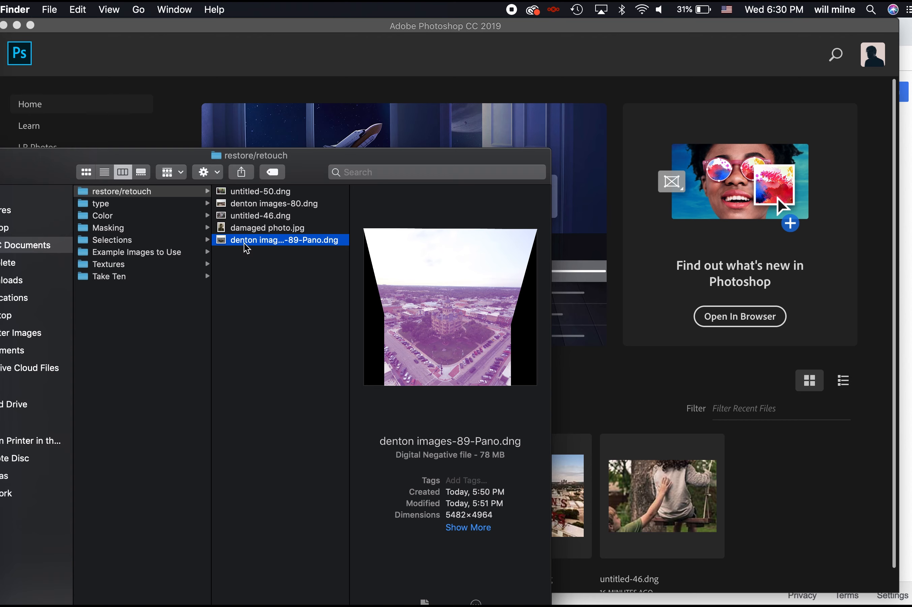
{"action": "left_click", "coordinate": [254, 230]}
{"action": "left_click_drag", "start_coordinate": [253, 230], "coordinate": [648, 198]}
{"action": "left_click", "coordinate": [607, 243]}
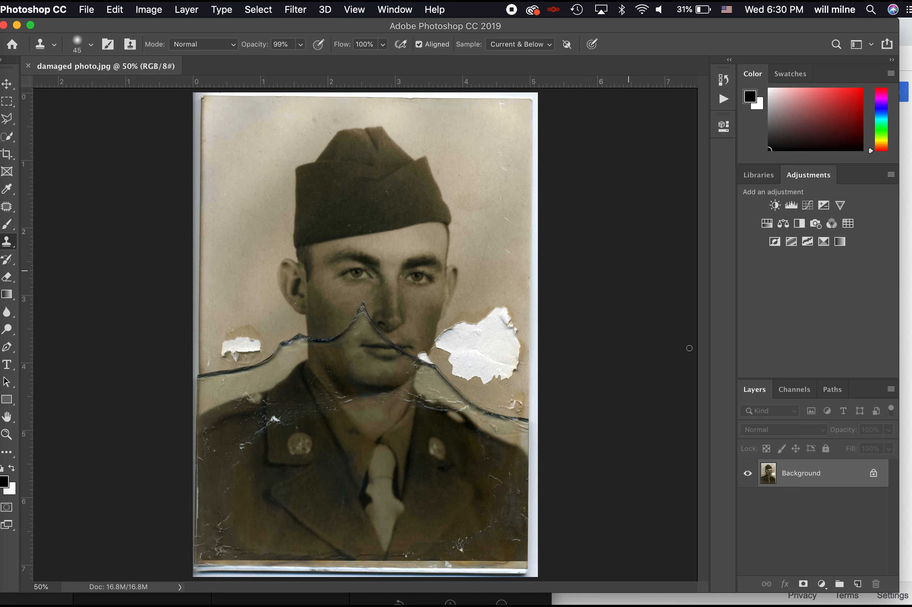
Duplicate the background to Layer 1, rotate it -0.87° and scale it to about 104%
{"action": "key", "text": "super+j"}
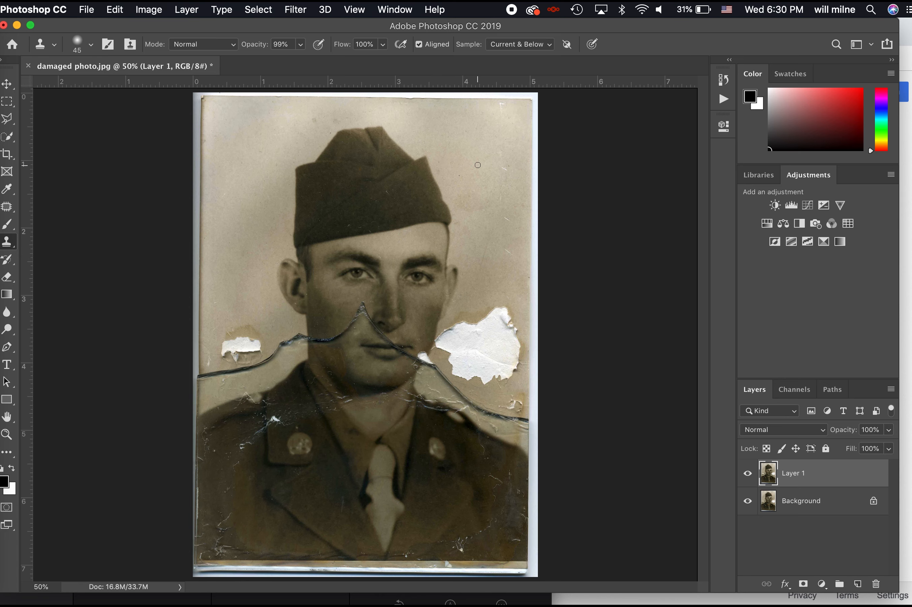
{"action": "key", "text": "super+t"}
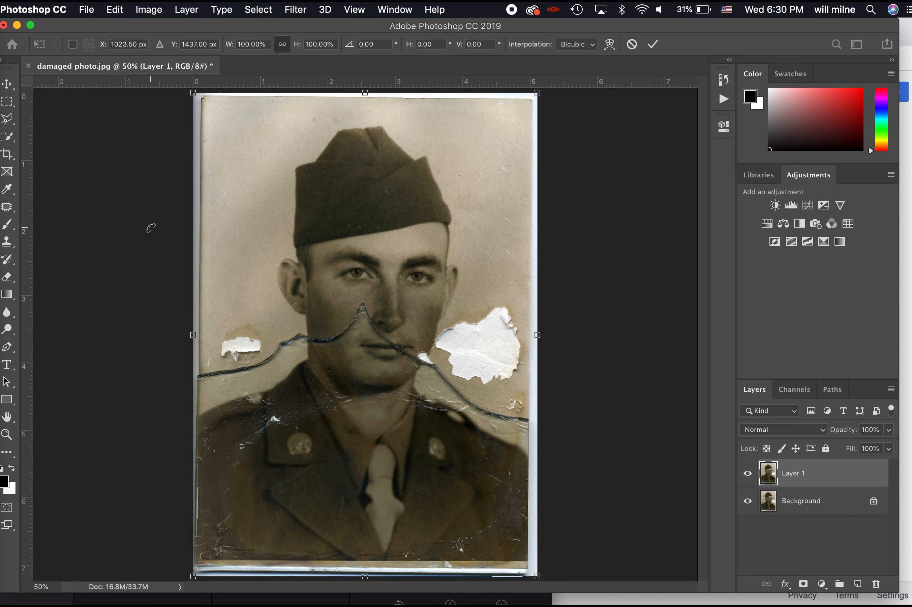
{"action": "left_click_drag", "start_coordinate": [151, 228], "coordinate": [153, 231]}
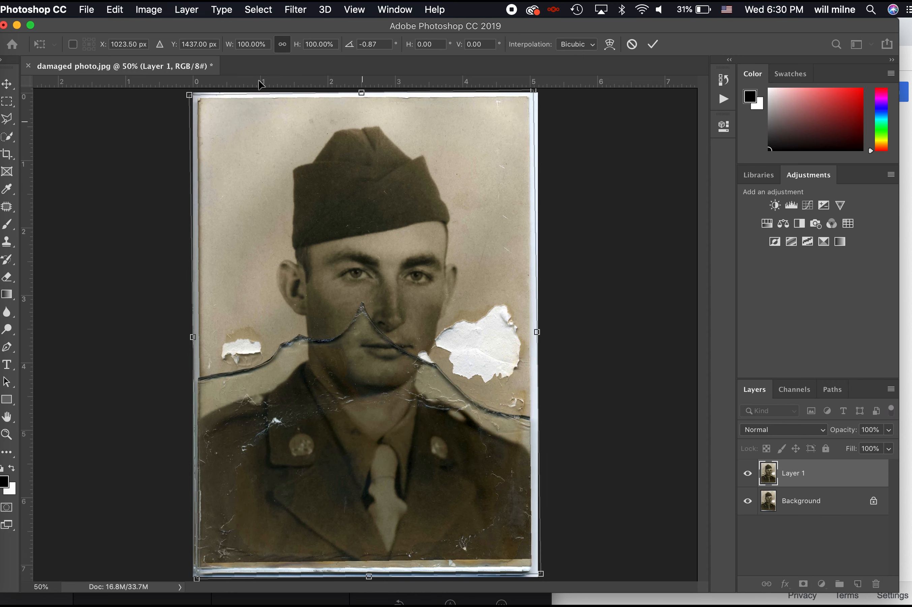
{"action": "left_click_drag", "start_coordinate": [190, 96], "coordinate": [184, 94]}
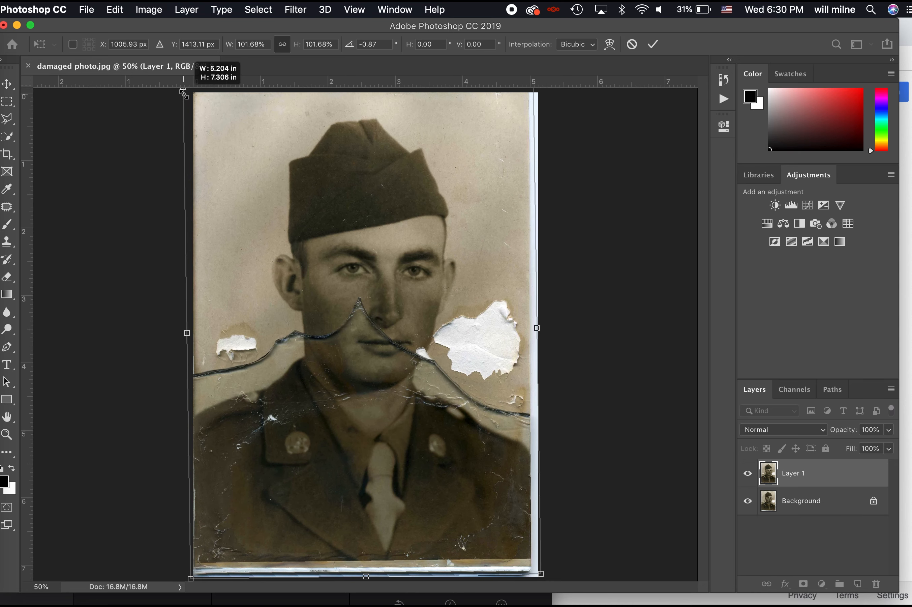
{"action": "left_click_drag", "start_coordinate": [540, 573], "coordinate": [554, 580]}
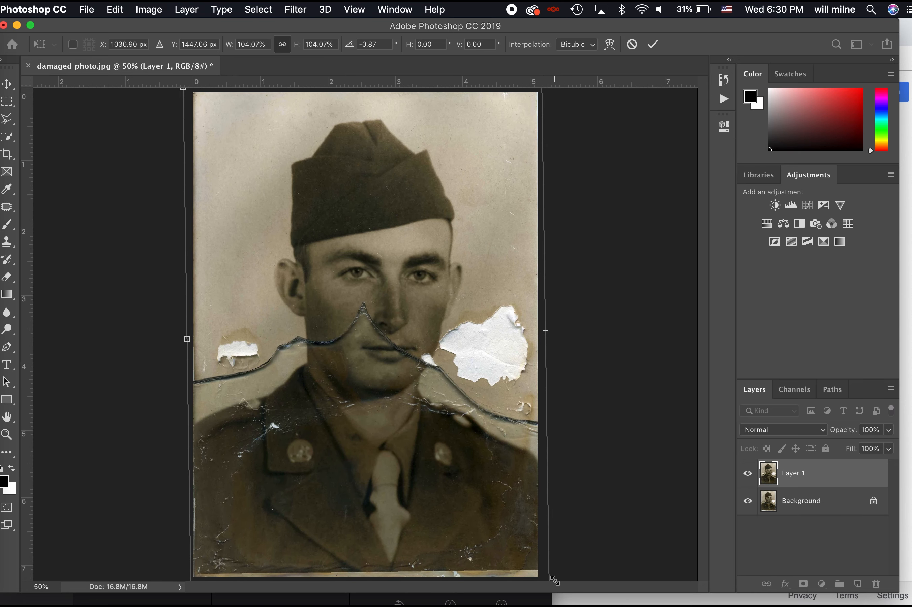
{"action": "key", "text": "Left"}
{"action": "key", "text": "Left"}
{"action": "key", "text": "Left"}
{"action": "key", "text": "Left"}
{"action": "key", "text": "Left"}
{"action": "key", "text": "Left"}
{"action": "key", "text": "Left"}
{"action": "key", "text": "Left"}
{"action": "key", "text": "Down"}
{"action": "key", "text": "Down"}
{"action": "key", "text": "Down"}
{"action": "key", "text": "Down"}
{"action": "key", "text": "Down"}
{"action": "key", "text": "Down"}
{"action": "key", "text": "Return"}
{"action": "key", "text": "c"}
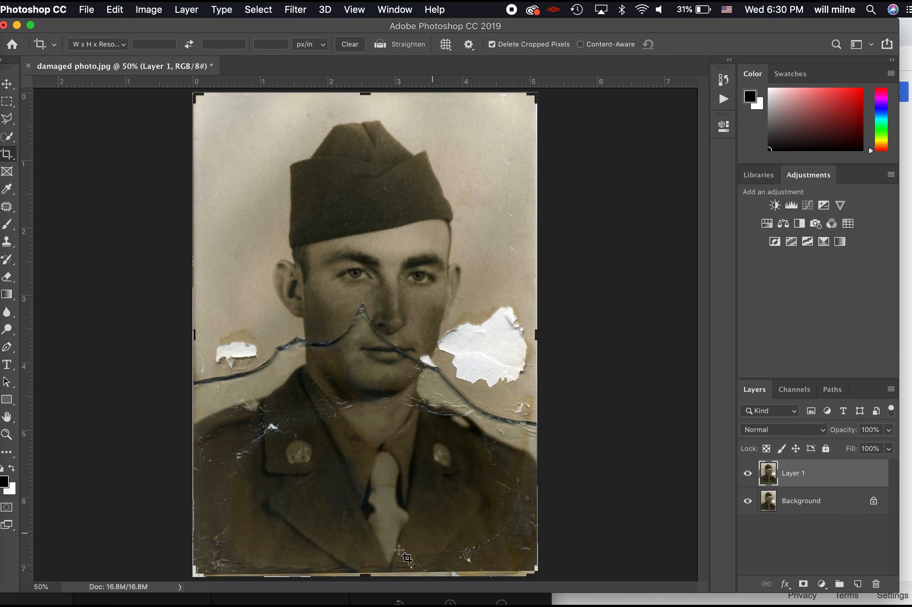
Stretch Layer 1's bottom edge slightly lower with Free Transform
{"action": "left_click_drag", "start_coordinate": [374, 577], "coordinate": [501, 575]}
{"action": "key", "text": "Escape"}
{"action": "key", "text": "super+t"}
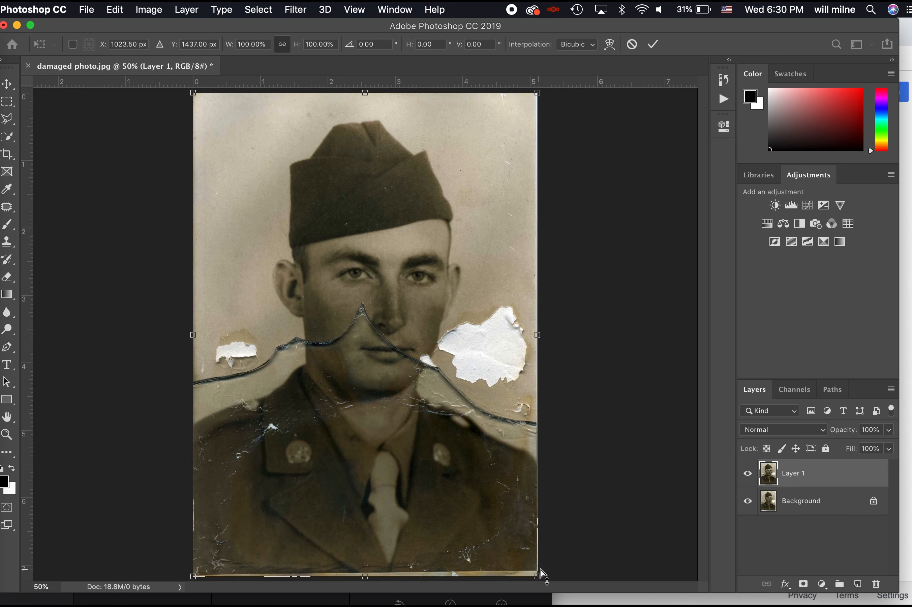
{"action": "key", "text": "super+plus"}
{"action": "key", "text": "super+plus"}
{"action": "scroll", "coordinate": [541, 511], "scroll_direction": "down", "scroll_amount": 15}
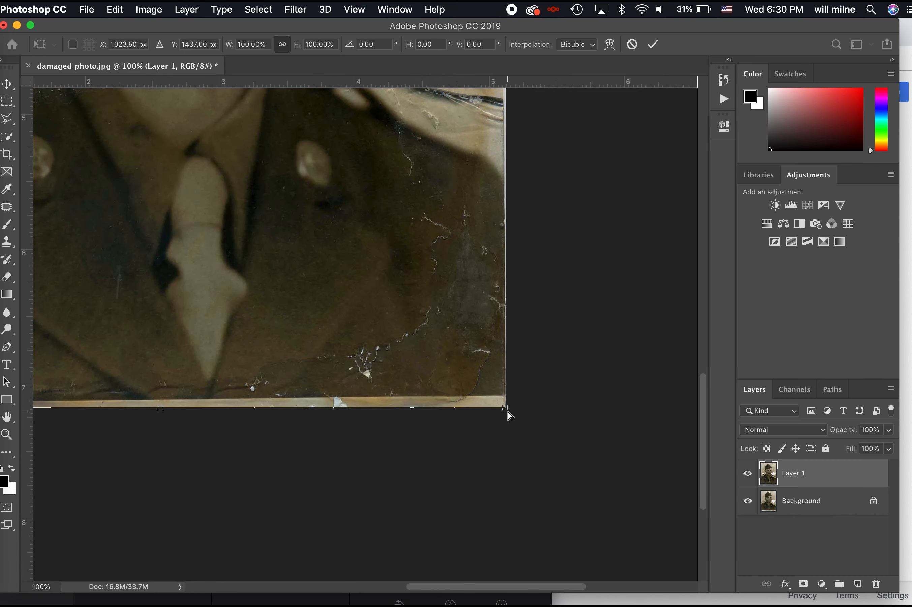
{"action": "left_click_drag", "start_coordinate": [507, 413], "coordinate": [507, 415]}
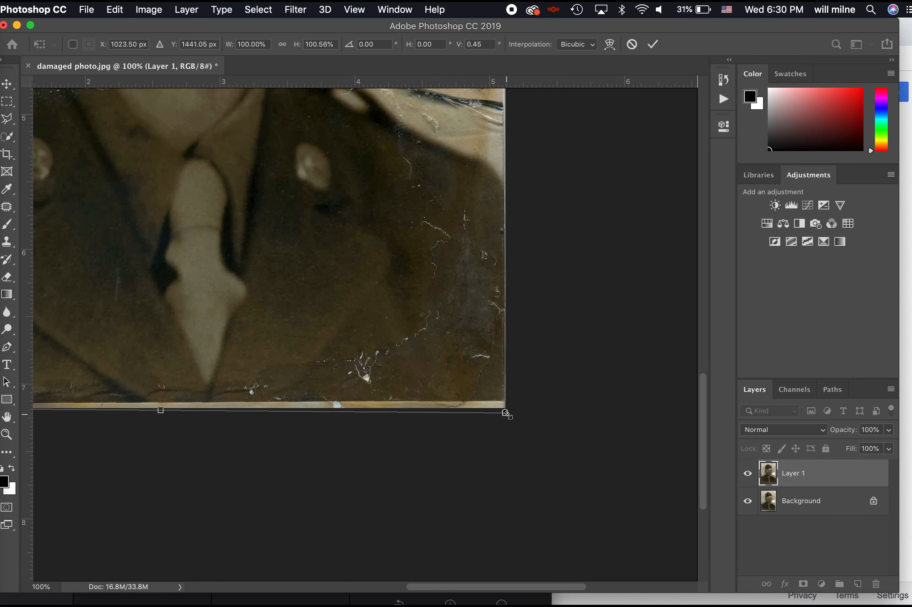
{"action": "key", "text": "Return"}
Nudge Layer 1's bottom-right corner slightly with another Free Transform
{"action": "key", "text": "c"}
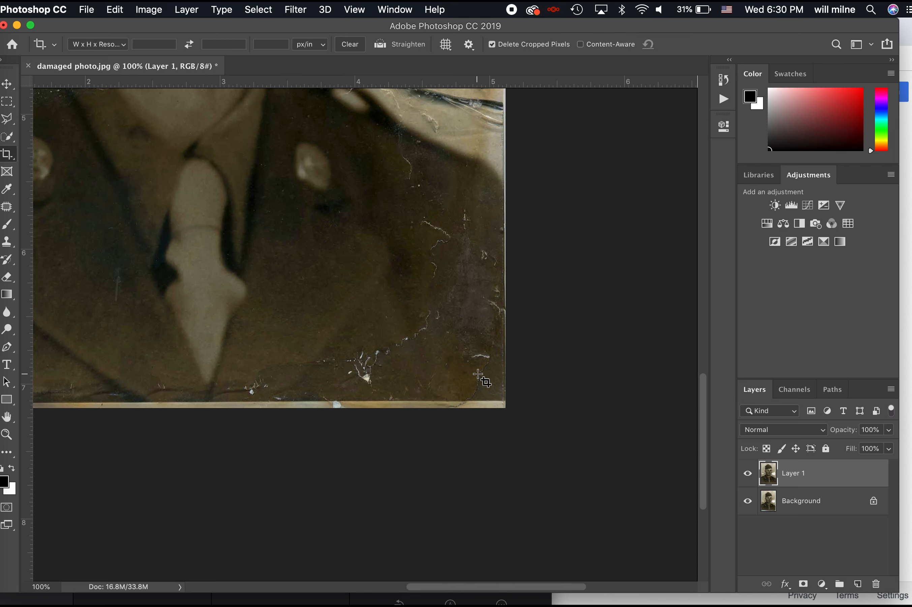
{"action": "scroll", "coordinate": [446, 401], "scroll_direction": "left", "scroll_amount": 12}
{"action": "scroll", "coordinate": [443, 401], "scroll_direction": "right", "scroll_amount": 12}
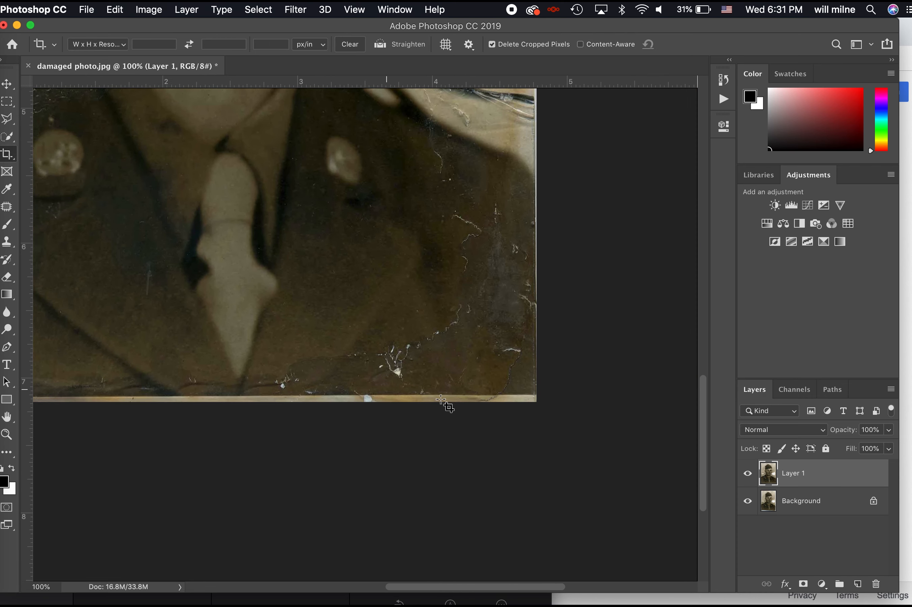
{"action": "key", "text": "super+t"}
{"action": "left_click_drag", "start_coordinate": [537, 399], "coordinate": [534, 397]}
{"action": "key", "text": "Return"}
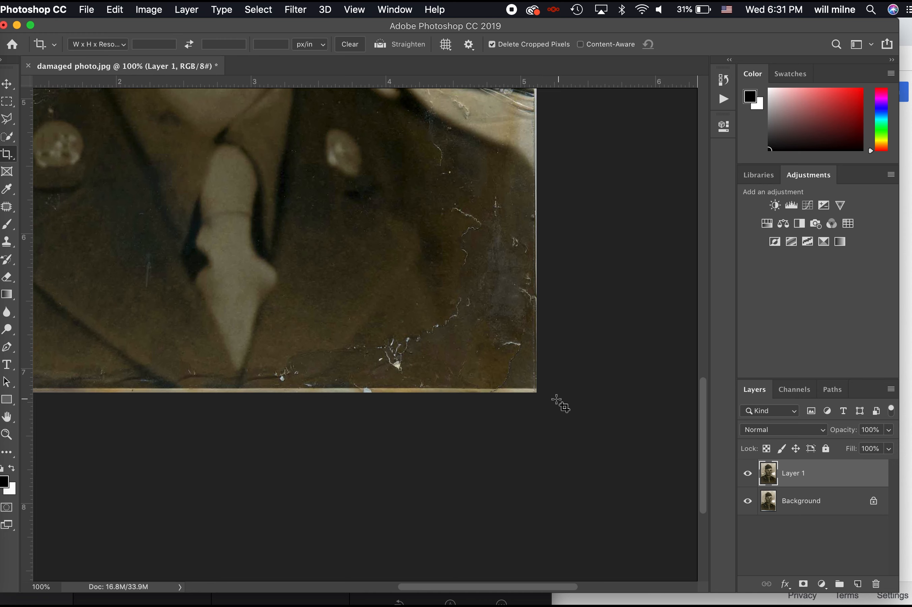
Crop the bottom-right corner in slightly with Delete Cropped Pixels unchecked
{"action": "left_click", "coordinate": [544, 398]}
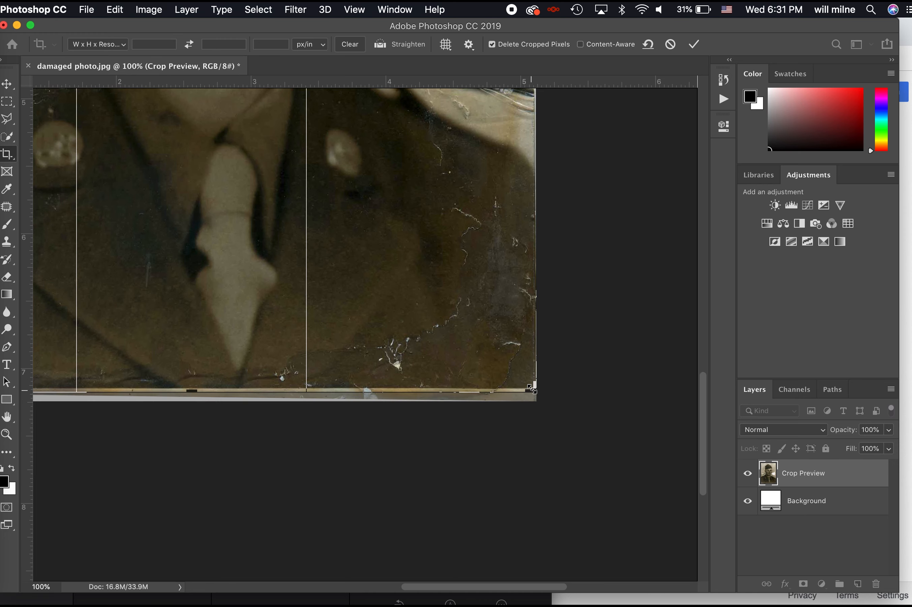
{"action": "left_click_drag", "start_coordinate": [531, 391], "coordinate": [533, 388]}
{"action": "left_click", "coordinate": [541, 45]}
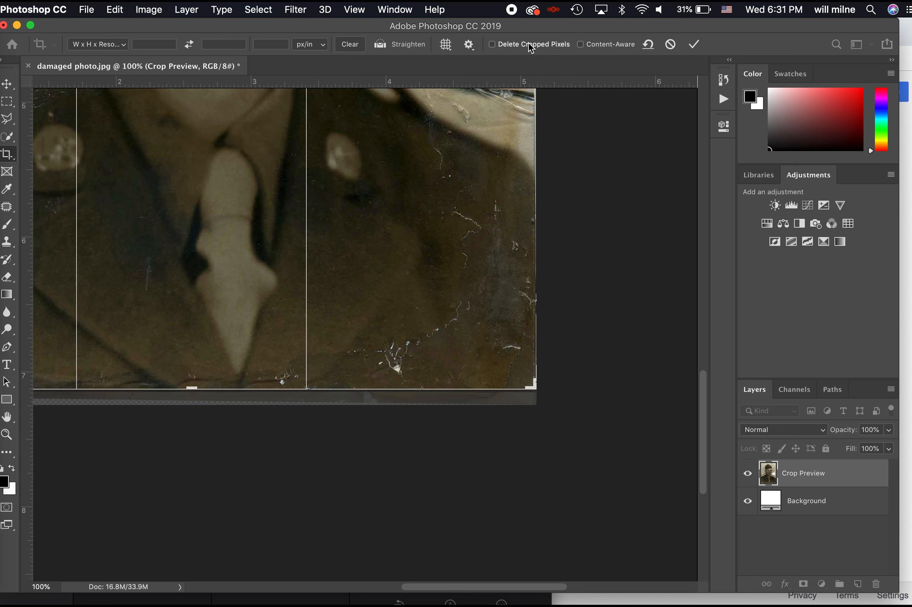
{"action": "left_click", "coordinate": [694, 43]}
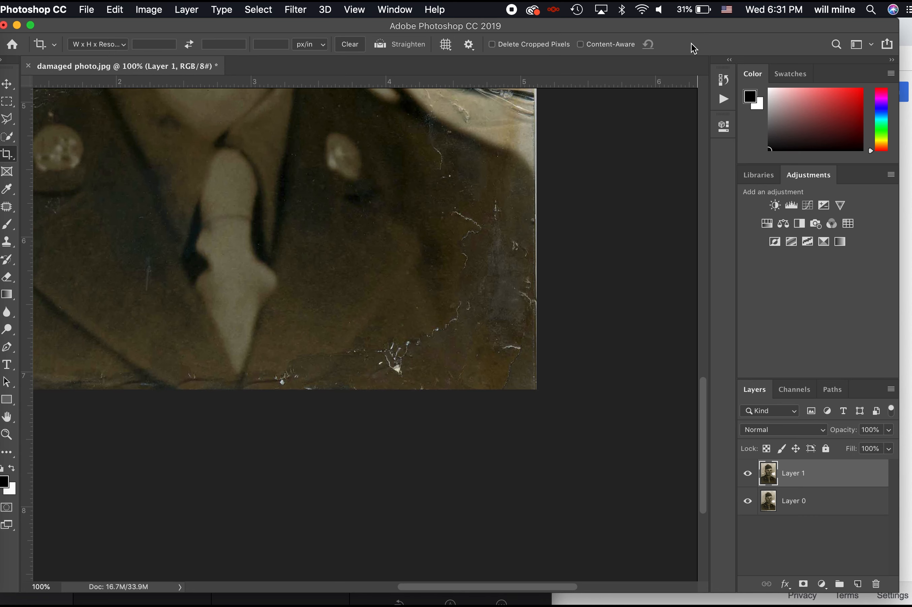
Refine the crop at the bottom-right corner to trim the uneven scan border
{"action": "left_click", "coordinate": [542, 232]}
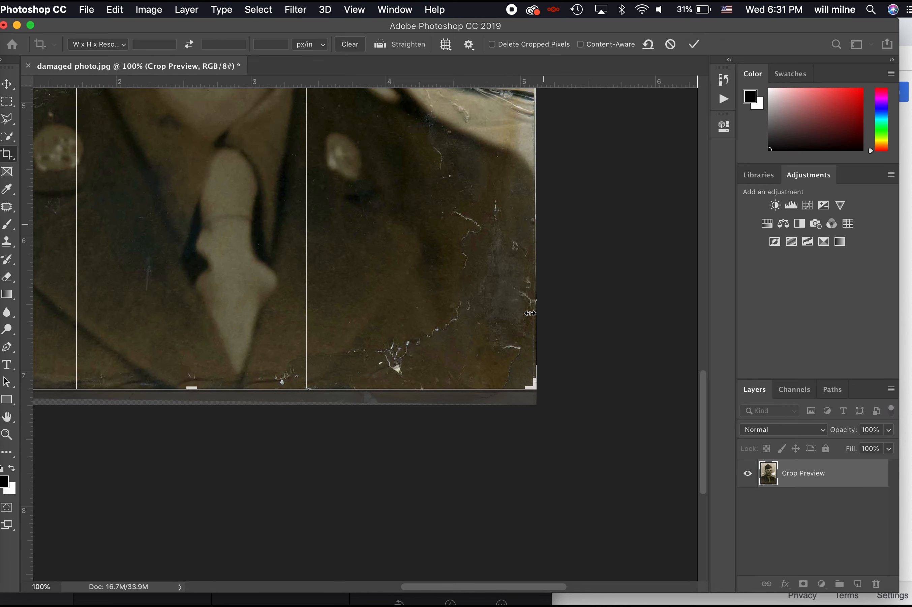
{"action": "left_click", "coordinate": [534, 380]}
{"action": "left_click_drag", "start_coordinate": [534, 381], "coordinate": [532, 384]}
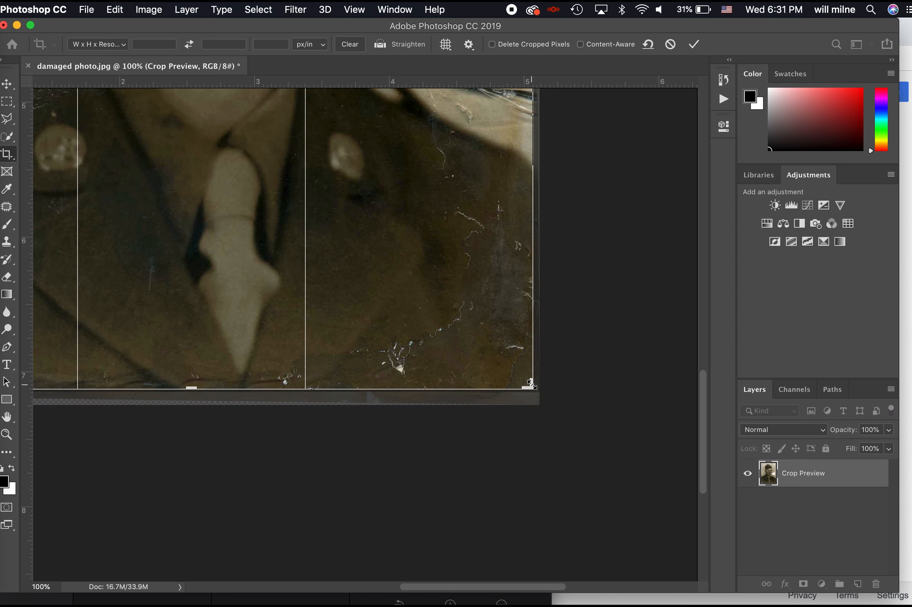
{"action": "key", "text": "super+plus"}
{"action": "key", "text": "super+plus"}
{"action": "scroll", "coordinate": [569, 389], "scroll_direction": "right", "scroll_amount": 10}
{"action": "scroll", "coordinate": [569, 389], "scroll_direction": "down", "scroll_amount": 3}
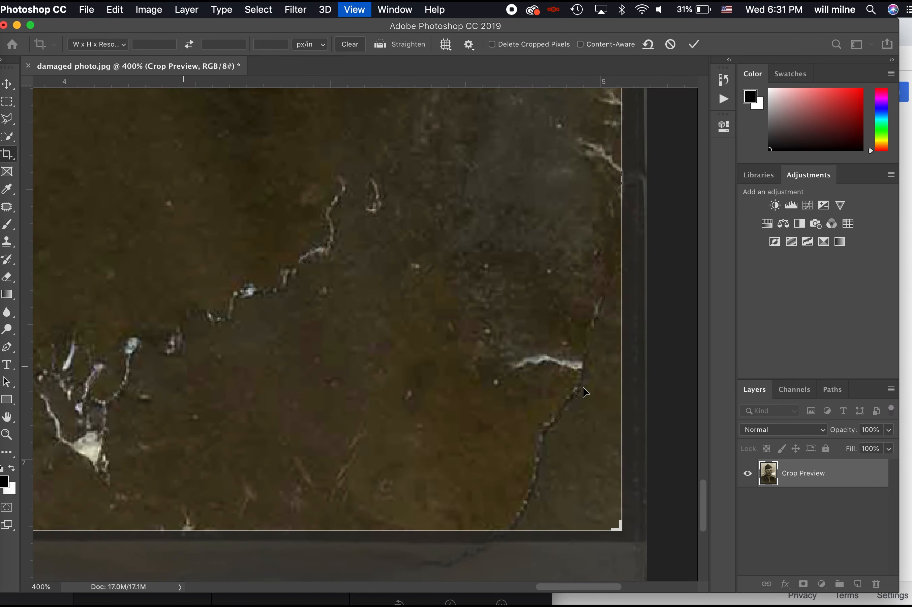
{"action": "left_click_drag", "start_coordinate": [381, 480], "coordinate": [388, 481]}
{"action": "key", "text": "Return"}
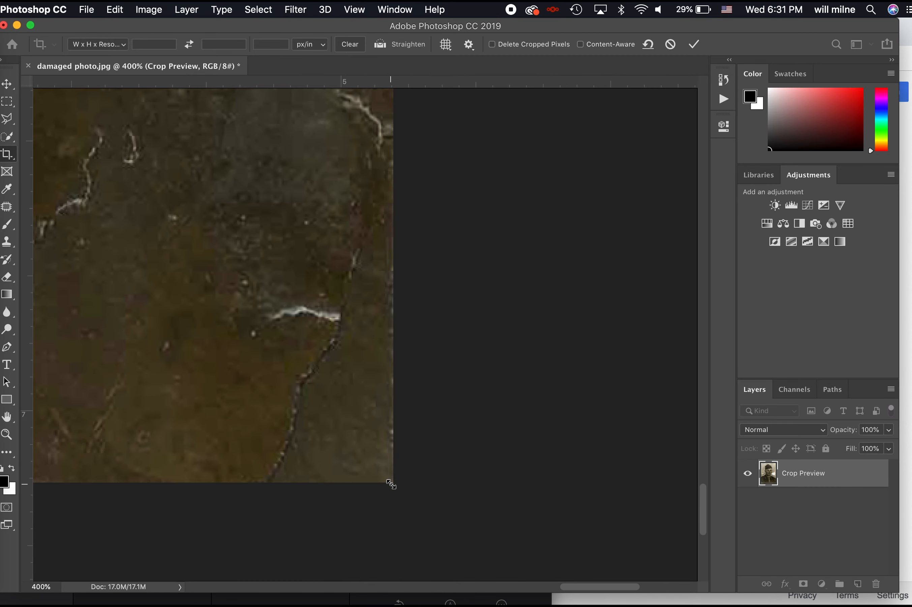
{"action": "key", "text": "super+minus"}
{"action": "key", "text": "super+minus"}
{"action": "key", "text": "super+minus"}
{"action": "key", "text": "super+minus"}
{"action": "key", "text": "super+minus"}
{"action": "key", "text": "super+minus"}
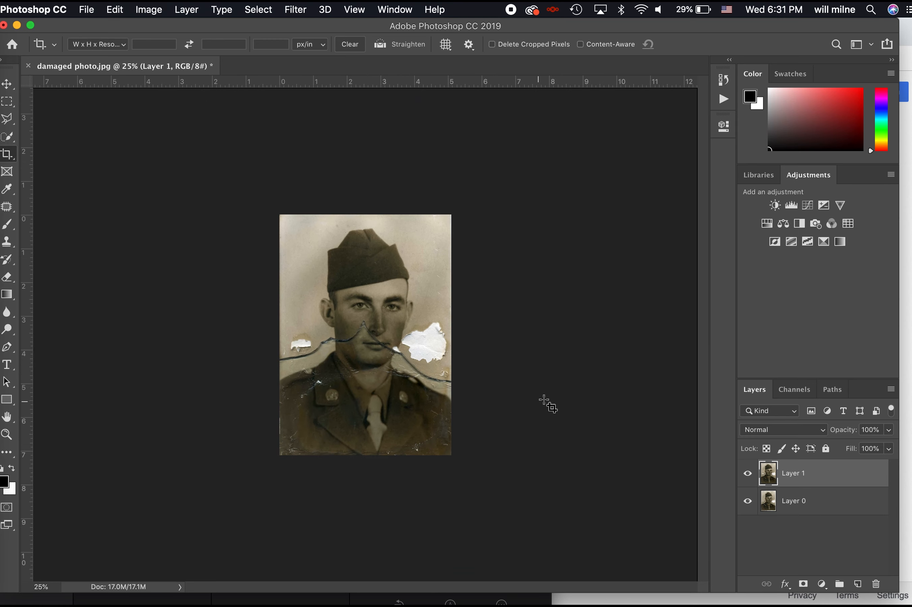
Add a Black & White adjustment and a Curves 1 layer with a slight curve bend
{"action": "left_click", "coordinate": [800, 224]}
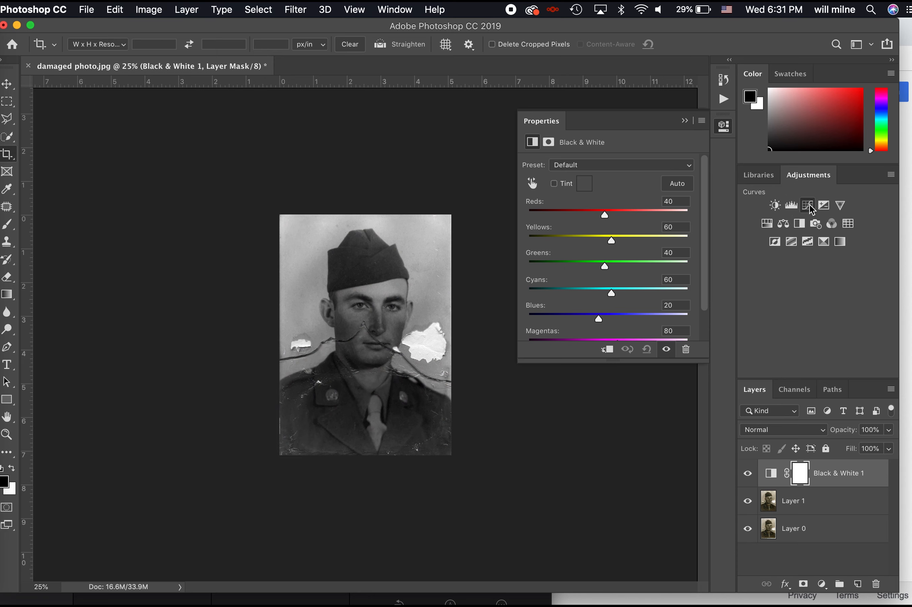
{"action": "left_click", "coordinate": [807, 205]}
{"action": "mouse_move", "coordinate": [616, 265]}
{"action": "left_mouse_down"}
{"action": "mouse_move", "coordinate": [608, 242]}
{"action": "mouse_move", "coordinate": [609, 260]}
{"action": "left_mouse_up"}
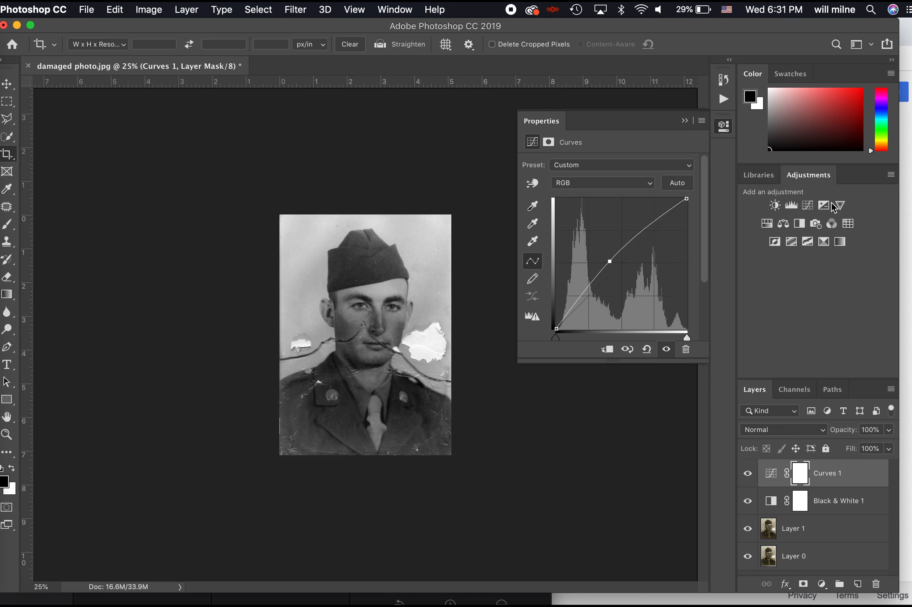
Add a Levels 1 layer with input values 18, 0.96 and 244
{"action": "left_click", "coordinate": [792, 206]}
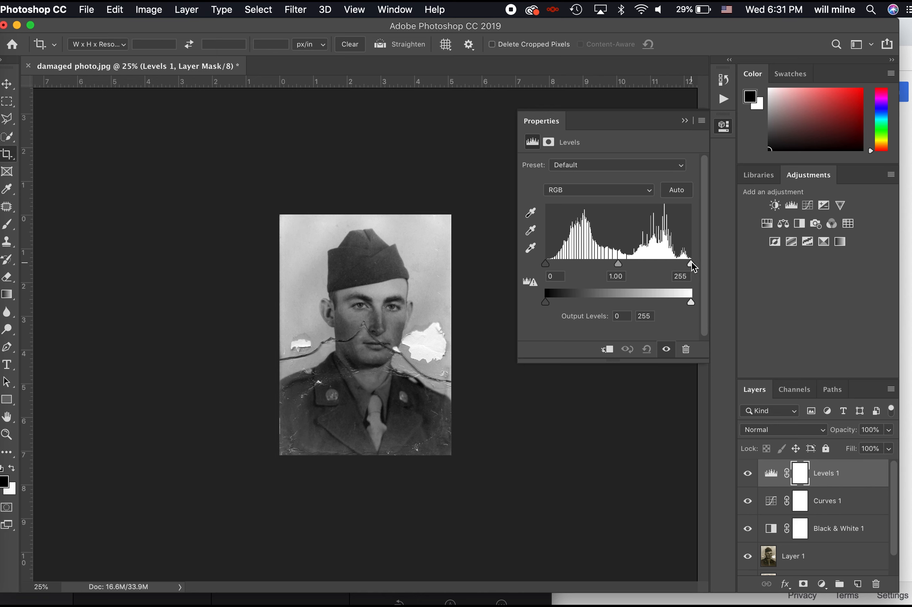
{"action": "left_click_drag", "start_coordinate": [547, 267], "coordinate": [557, 268]}
{"action": "mouse_move", "coordinate": [623, 265]}
{"action": "left_mouse_down"}
{"action": "mouse_move", "coordinate": [602, 267]}
{"action": "mouse_move", "coordinate": [627, 268]}
{"action": "left_mouse_up"}
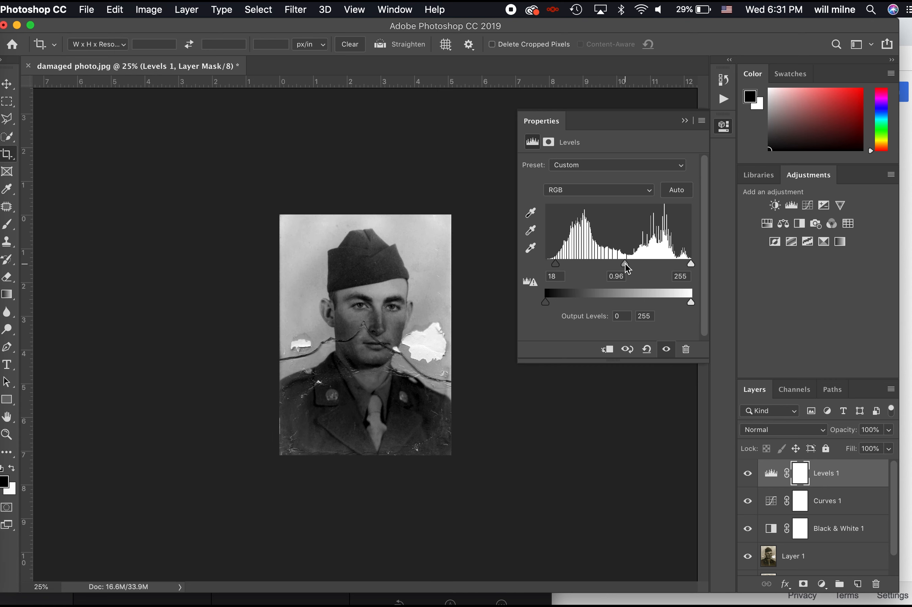
{"action": "mouse_move", "coordinate": [692, 267]}
{"action": "left_mouse_down"}
{"action": "mouse_move", "coordinate": [664, 268]}
{"action": "mouse_move", "coordinate": [688, 269]}
{"action": "left_mouse_up"}
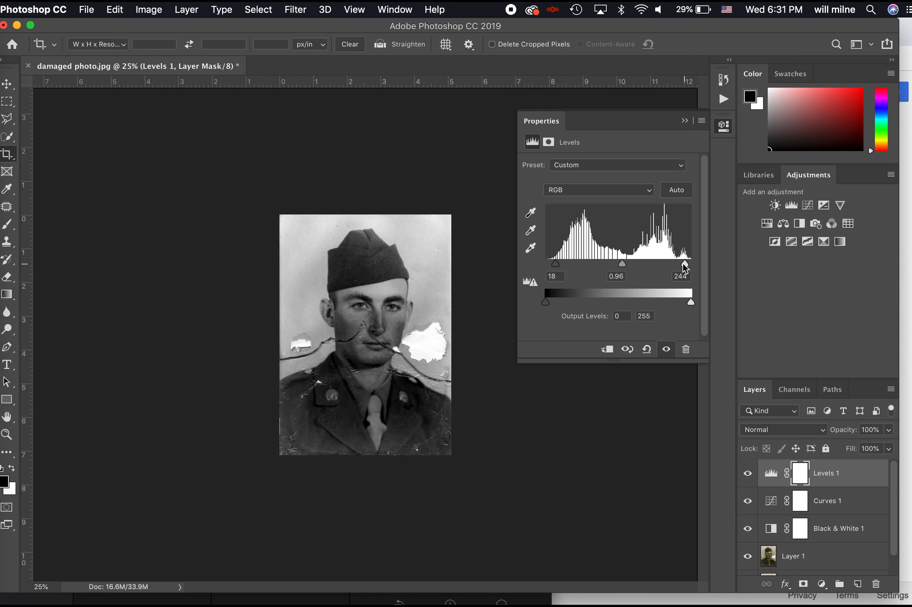
{"action": "left_click", "coordinate": [807, 205]}
Raise a Curves 2 layer, invert its mask, and paint white over the face at brush size 300
{"action": "left_click_drag", "start_coordinate": [604, 266], "coordinate": [607, 257]}
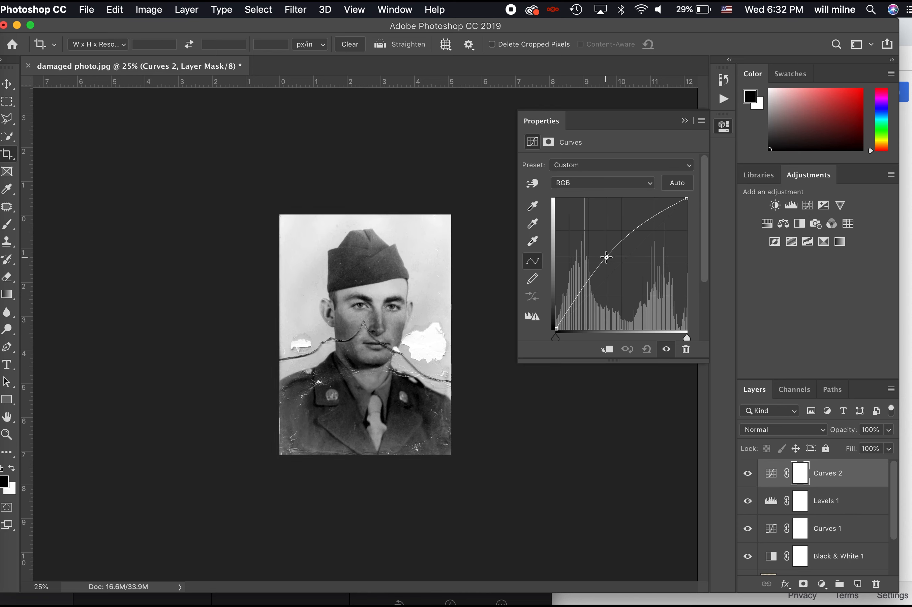
{"action": "key", "text": "super+i"}
{"action": "key", "text": "b"}
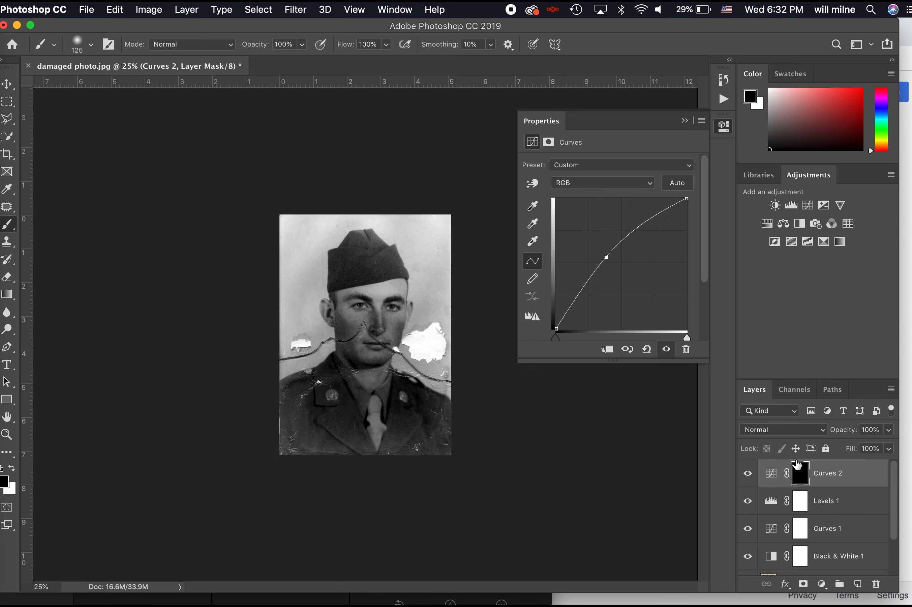
{"action": "key", "text": "bracketright"}
{"action": "key", "text": "x"}
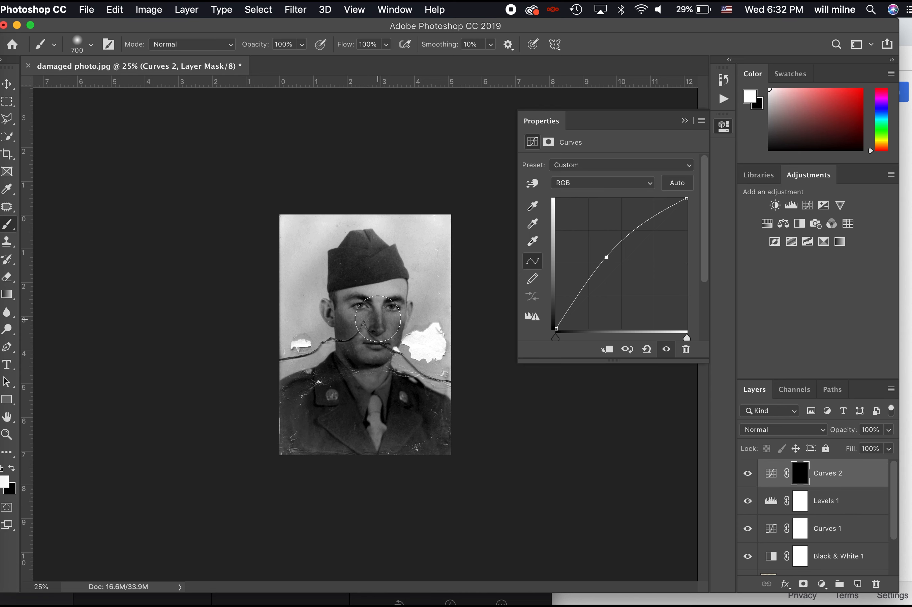
{"action": "key", "text": "bracketleft"}
{"action": "key", "text": "bracketleft"}
{"action": "key", "text": "bracketleft"}
{"action": "key", "text": "bracketleft"}
{"action": "mouse_move", "coordinate": [378, 312]}
{"action": "left_mouse_down"}
{"action": "mouse_move", "coordinate": [390, 325]}
{"action": "mouse_move", "coordinate": [386, 340]}
{"action": "mouse_move", "coordinate": [394, 323]}
{"action": "mouse_move", "coordinate": [396, 333]}
{"action": "mouse_move", "coordinate": [382, 348]}
{"action": "mouse_move", "coordinate": [359, 347]}
{"action": "mouse_move", "coordinate": [345, 314]}
{"action": "mouse_move", "coordinate": [362, 346]}
{"action": "mouse_move", "coordinate": [368, 319]}
{"action": "mouse_move", "coordinate": [375, 331]}
{"action": "mouse_move", "coordinate": [343, 298]}
{"action": "mouse_move", "coordinate": [379, 292]}
{"action": "left_mouse_up"}
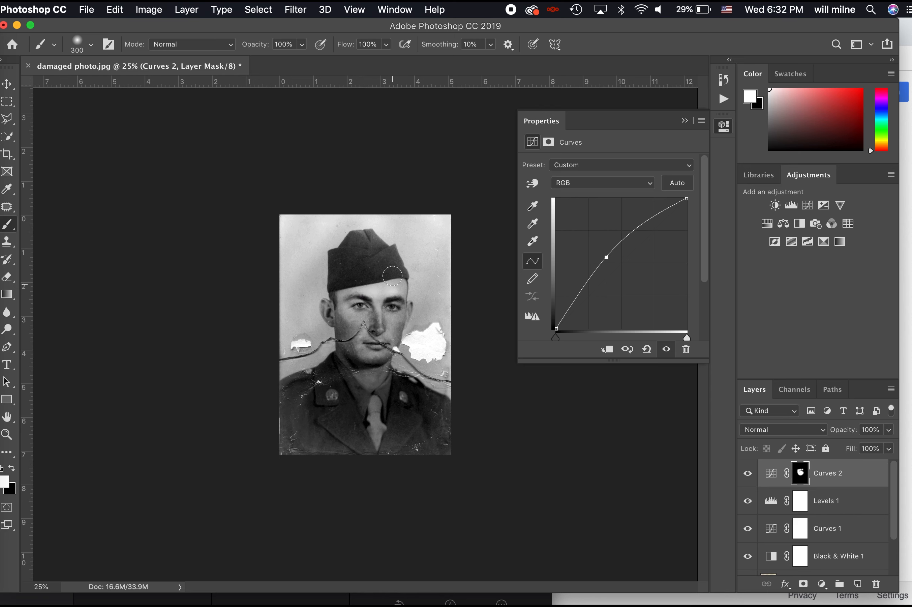
{"action": "key", "text": "x"}
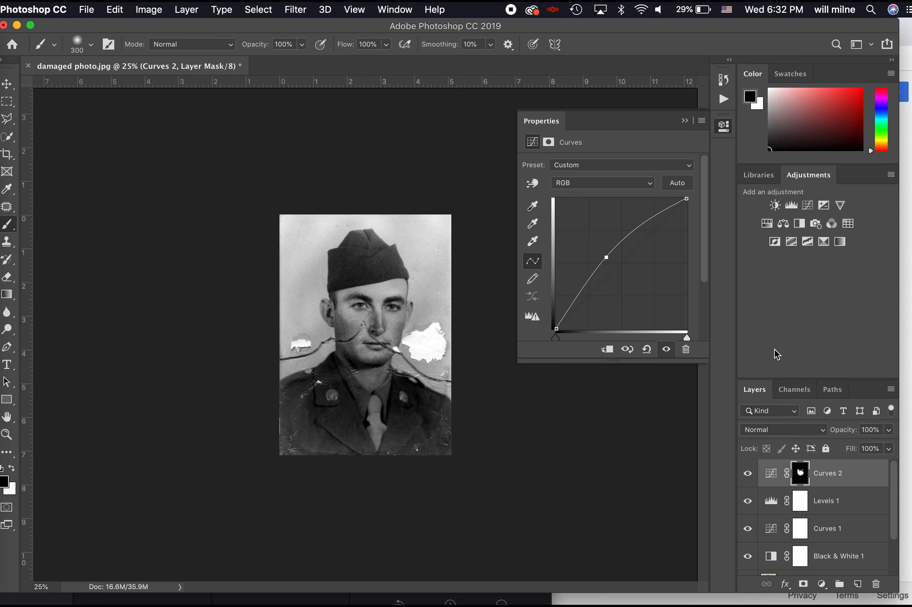
Compare the original sepia layer alone against the black and white result
{"action": "scroll", "coordinate": [773, 538], "scroll_direction": "down", "scroll_amount": 2}
{"action": "left_click", "coordinate": [748, 564], "text": "alt"}
{"action": "left_click", "coordinate": [748, 564], "text": "alt"}
{"action": "left_click", "coordinate": [748, 565], "text": "alt"}
{"action": "left_click", "coordinate": [748, 565], "text": "alt"}
{"action": "left_click", "coordinate": [748, 565], "text": "alt"}
{"action": "left_click", "coordinate": [748, 565], "text": "alt"}
{"action": "left_click", "coordinate": [748, 565], "text": "alt"}
{"action": "left_click", "coordinate": [747, 565], "text": "alt"}
{"action": "left_click", "coordinate": [748, 565], "text": "alt"}
{"action": "left_click", "coordinate": [748, 565], "text": "alt"}
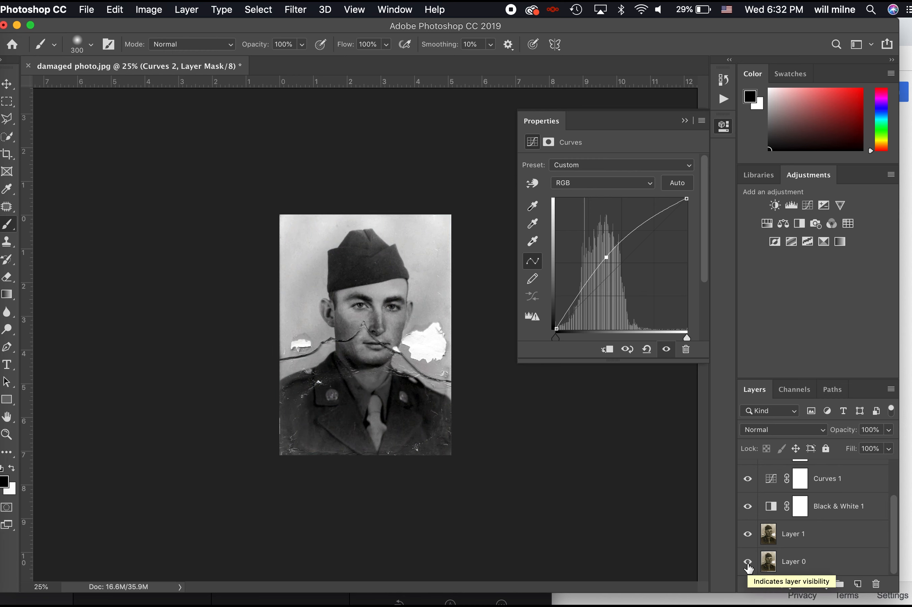
Compare the sepia original with the black and white result, then select Layer 1 at 100%
{"action": "left_click", "coordinate": [748, 565], "text": "alt"}
{"action": "left_click", "coordinate": [748, 566], "text": "alt"}
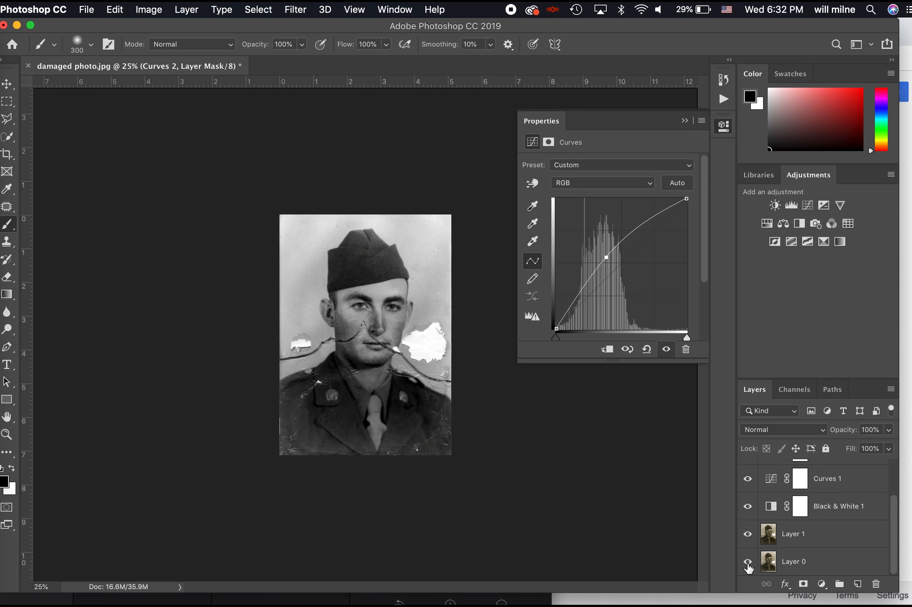
{"action": "left_click", "coordinate": [748, 566], "text": "alt"}
{"action": "left_click", "coordinate": [748, 565], "text": "alt"}
{"action": "left_click", "coordinate": [748, 566], "text": "alt"}
{"action": "left_click", "coordinate": [747, 566], "text": "alt"}
{"action": "left_click", "coordinate": [747, 565], "text": "alt"}
{"action": "left_click", "coordinate": [748, 565], "text": "alt"}
{"action": "left_click", "coordinate": [748, 565], "text": "alt"}
{"action": "left_click", "coordinate": [748, 566], "text": "alt"}
{"action": "left_click", "coordinate": [748, 565], "text": "alt"}
{"action": "left_click", "coordinate": [747, 566], "text": "alt"}
{"action": "left_click", "coordinate": [824, 537]}
{"action": "key", "text": "super+1"}
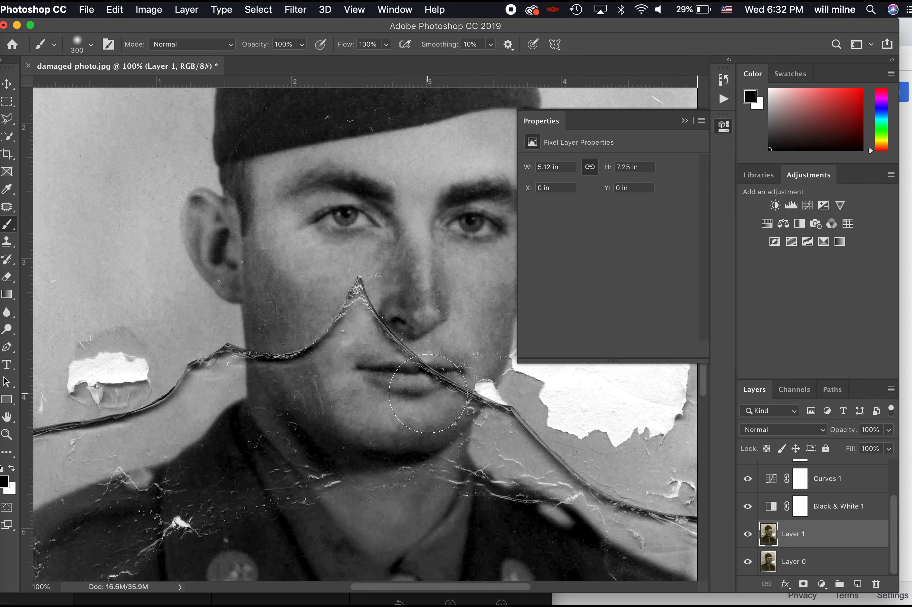
Duplicate Layer 1 and apply Dust & Scratches with radius 7 and threshold 24
{"action": "key", "text": "super+j"}
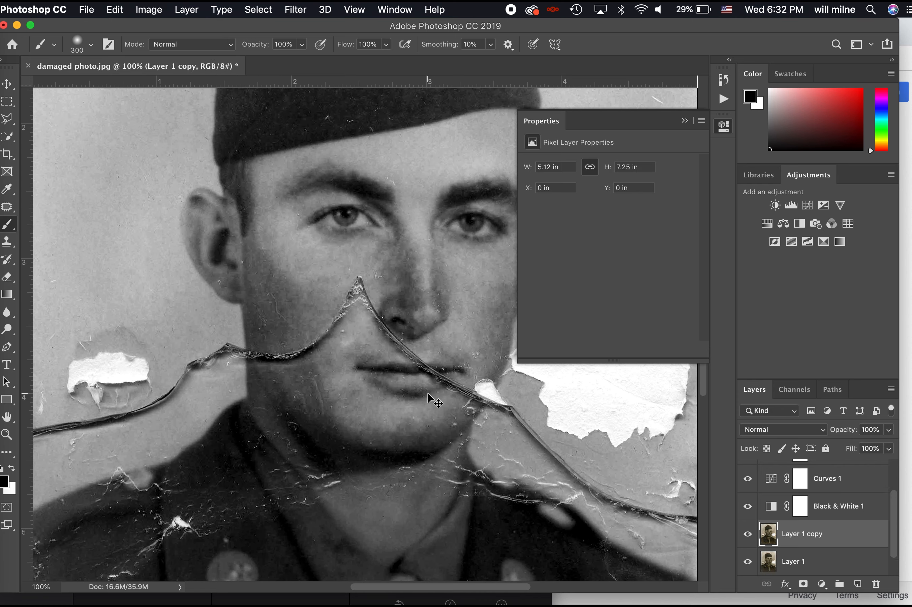
{"action": "left_click", "coordinate": [307, 8]}
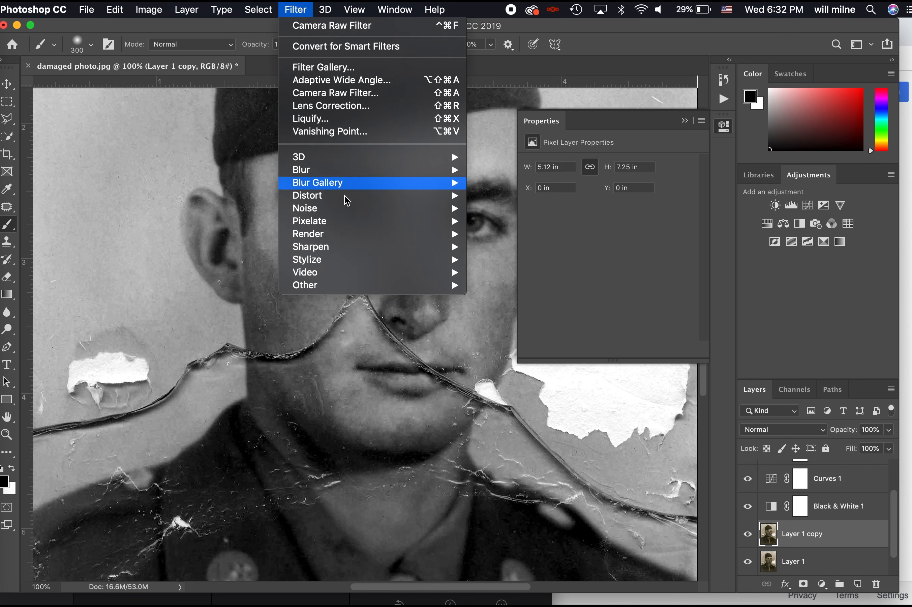
{"action": "mouse_move", "coordinate": [417, 210]}
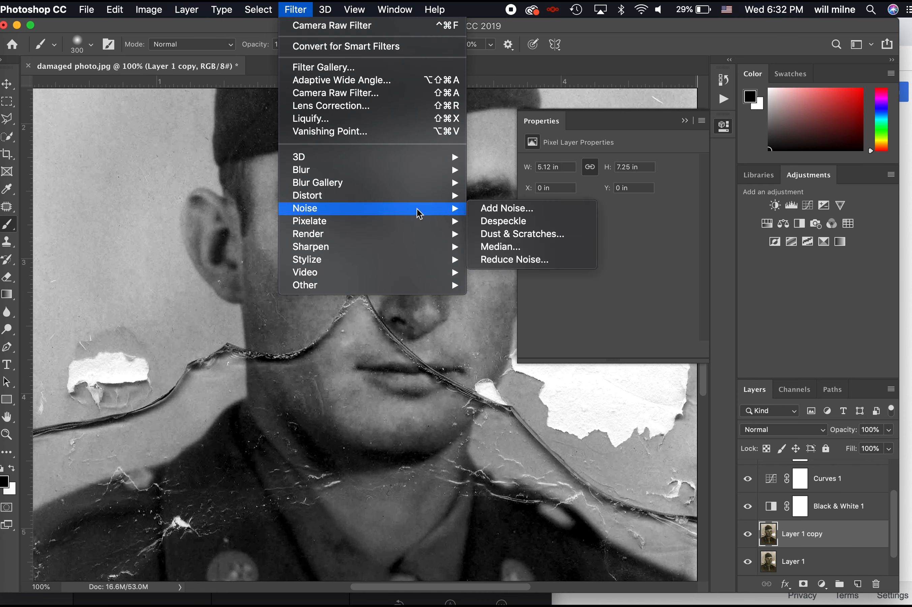
{"action": "left_click", "coordinate": [528, 234]}
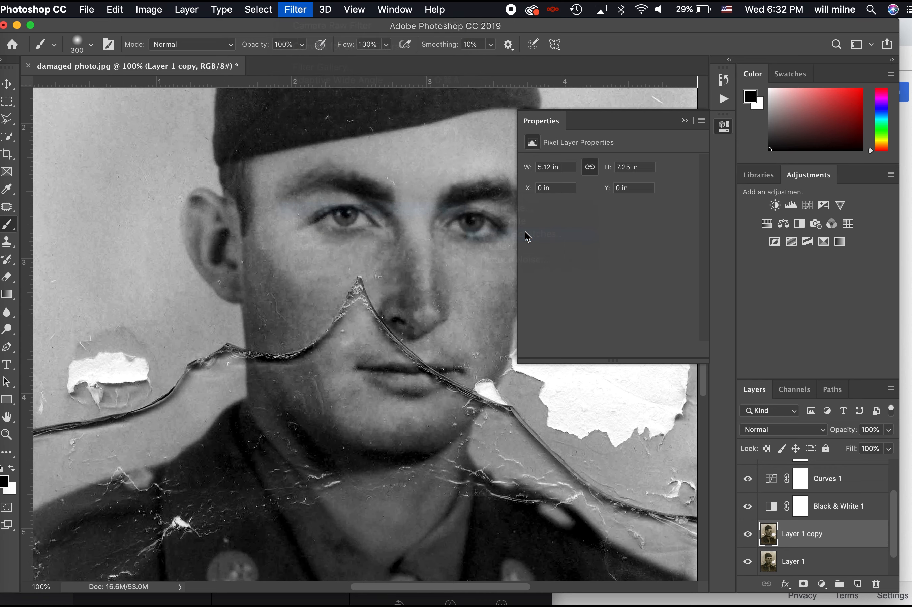
{"action": "left_click_drag", "start_coordinate": [470, 130], "coordinate": [661, 46]}
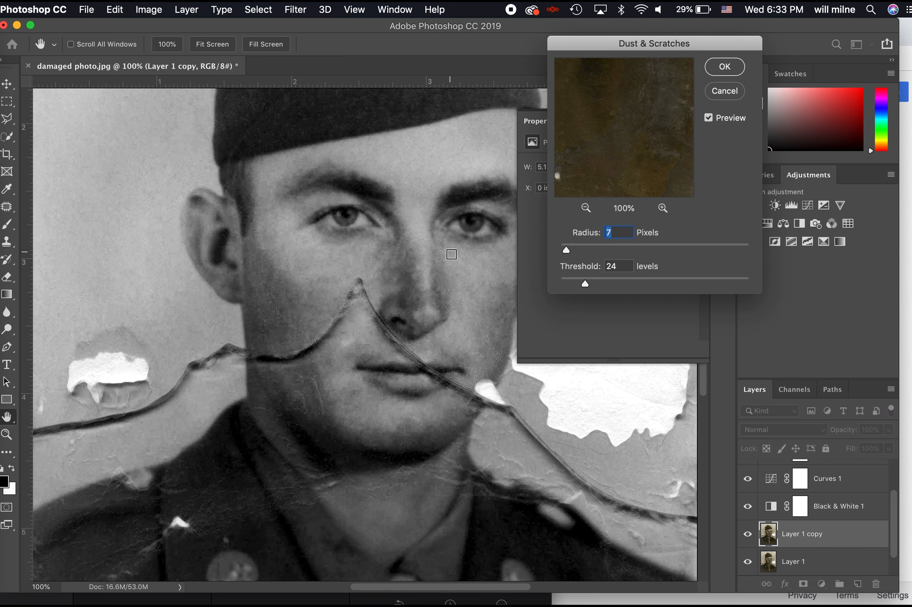
{"action": "left_click", "coordinate": [722, 75]}
Toggle Layer 1 copy's visibility to compare the cleanup, then zoom out to 50%
{"action": "key", "text": "b"}
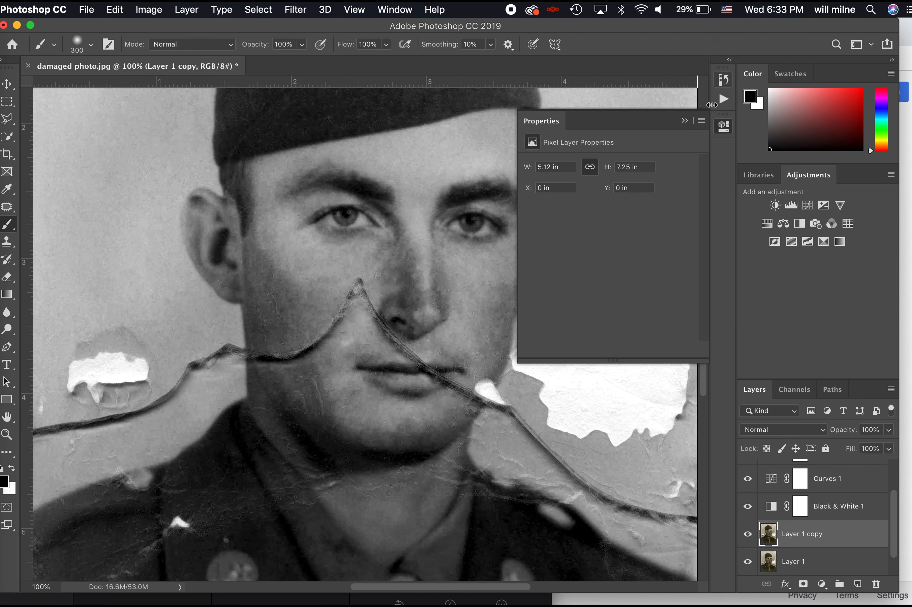
{"action": "left_click", "coordinate": [748, 540]}
{"action": "left_click", "coordinate": [748, 539]}
{"action": "left_click", "coordinate": [748, 540]}
{"action": "left_click", "coordinate": [748, 539]}
{"action": "left_click", "coordinate": [748, 539]}
{"action": "left_click", "coordinate": [748, 539]}
{"action": "left_click", "coordinate": [749, 539]}
{"action": "left_click", "coordinate": [749, 539]}
{"action": "left_click", "coordinate": [748, 540]}
{"action": "left_click", "coordinate": [748, 540]}
{"action": "left_click", "coordinate": [748, 540]}
{"action": "left_click", "coordinate": [749, 539]}
{"action": "key", "text": "super+minus"}
{"action": "key", "text": "super+minus"}
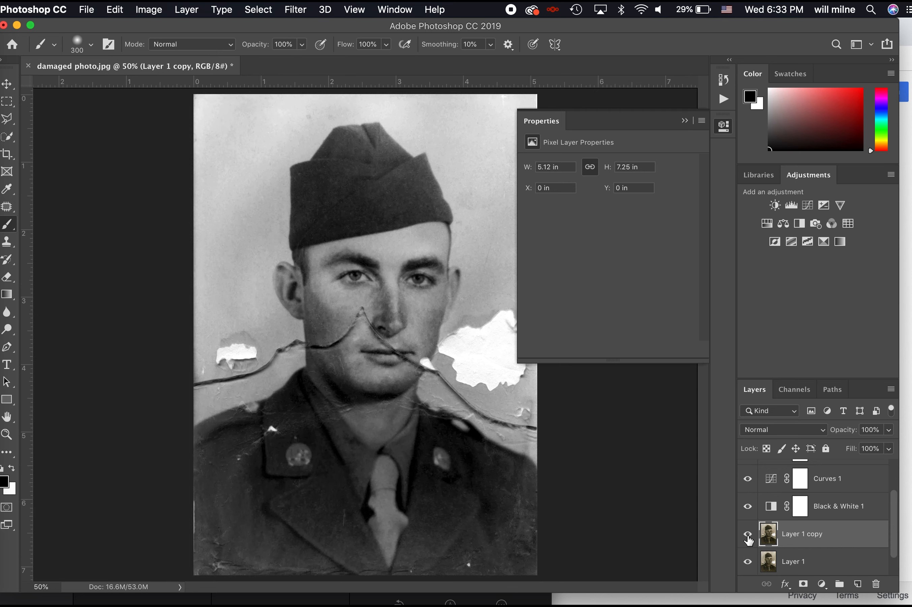
Duplicate the photo layer and toggle Layer 0's visibility to compare against the original sepia photo
{"action": "key", "text": "super+j"}
{"action": "scroll", "coordinate": [836, 539], "scroll_direction": "down", "scroll_amount": 2}
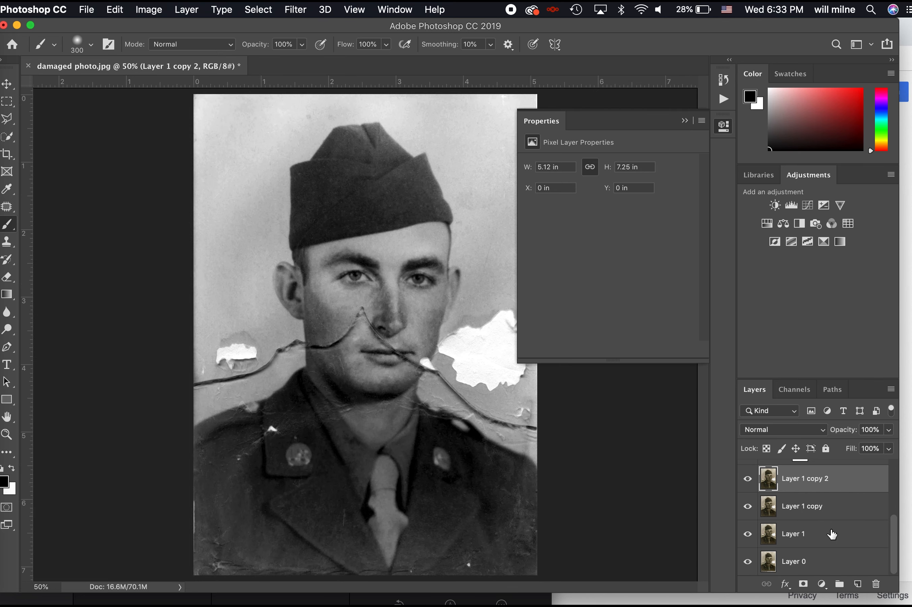
{"action": "key", "text": "super+equal"}
{"action": "scroll", "coordinate": [781, 559], "scroll_direction": "down", "scroll_amount": 1}
{"action": "left_click", "coordinate": [747, 567], "text": "alt"}
{"action": "left_click", "coordinate": [747, 566], "text": "alt"}
{"action": "left_click", "coordinate": [747, 567], "text": "alt"}
{"action": "left_click", "coordinate": [747, 567], "text": "alt"}
{"action": "left_click", "coordinate": [747, 567], "text": "alt"}
{"action": "left_click", "coordinate": [747, 567], "text": "alt"}
Switch to the Spot Healing Brush and heal the white scratch, speck and streaks on the background
{"action": "key", "text": "super+equal"}
{"action": "key", "text": "super+equal"}
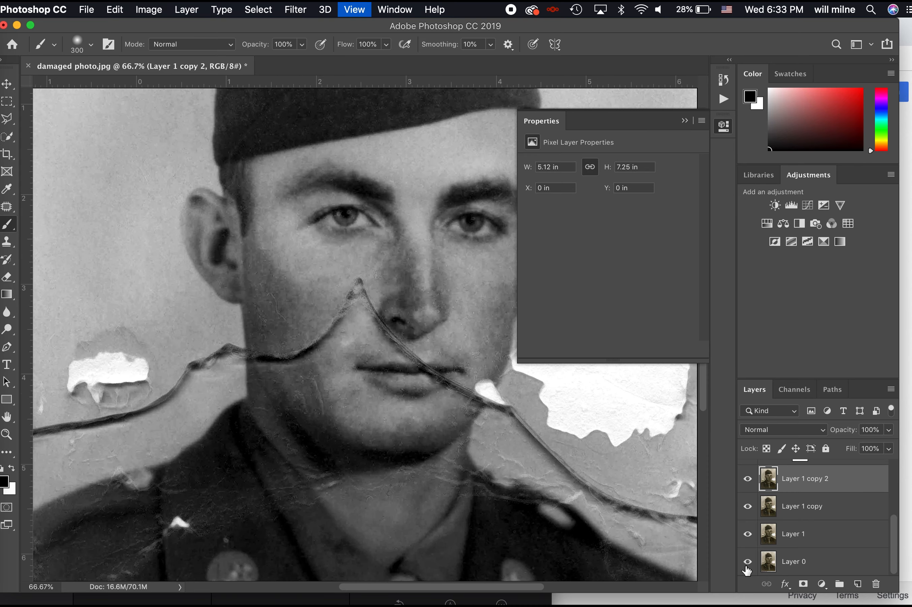
{"action": "scroll", "coordinate": [326, 467], "scroll_direction": "left", "scroll_amount": 10}
{"action": "key", "text": "j"}
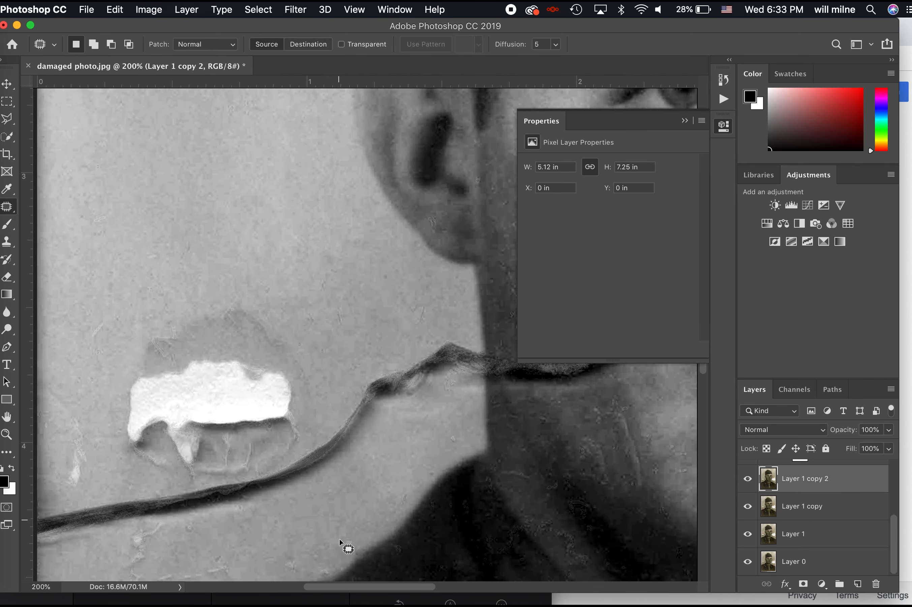
{"action": "left_click_drag", "start_coordinate": [7, 206], "coordinate": [44, 208]}
{"action": "scroll", "coordinate": [264, 340], "scroll_direction": "down", "scroll_amount": 5}
{"action": "scroll", "coordinate": [236, 339], "scroll_direction": "left", "scroll_amount": 2}
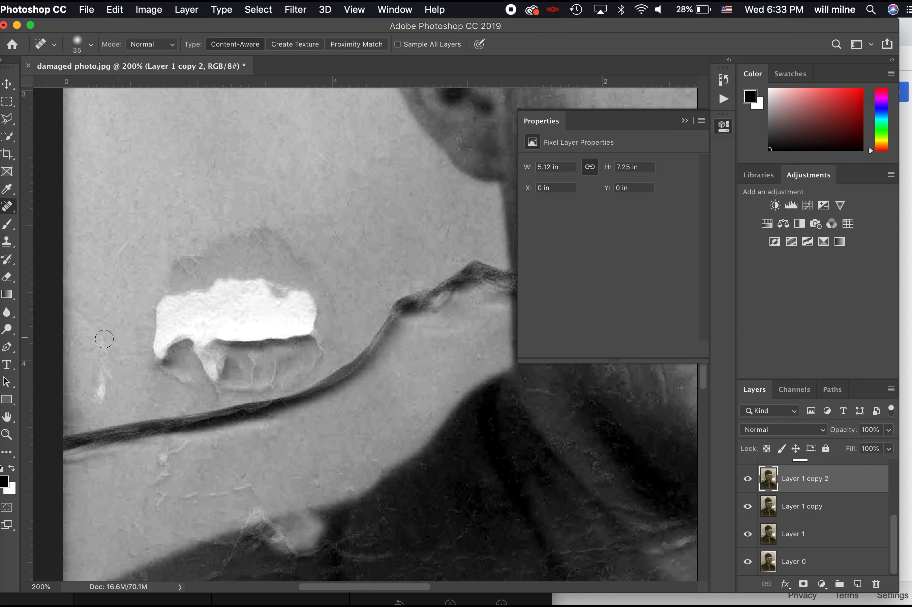
{"action": "left_click_drag", "start_coordinate": [105, 339], "coordinate": [99, 404]}
{"action": "left_click_drag", "start_coordinate": [111, 456], "coordinate": [71, 456]}
{"action": "mouse_move", "coordinate": [193, 444]}
{"action": "left_mouse_down"}
{"action": "mouse_move", "coordinate": [165, 457]}
{"action": "mouse_move", "coordinate": [142, 490]}
{"action": "mouse_move", "coordinate": [156, 520]}
{"action": "mouse_move", "coordinate": [265, 492]}
{"action": "mouse_move", "coordinate": [253, 493]}
{"action": "mouse_move", "coordinate": [265, 482]}
{"action": "left_mouse_up"}
{"action": "left_click_drag", "start_coordinate": [240, 506], "coordinate": [227, 545]}
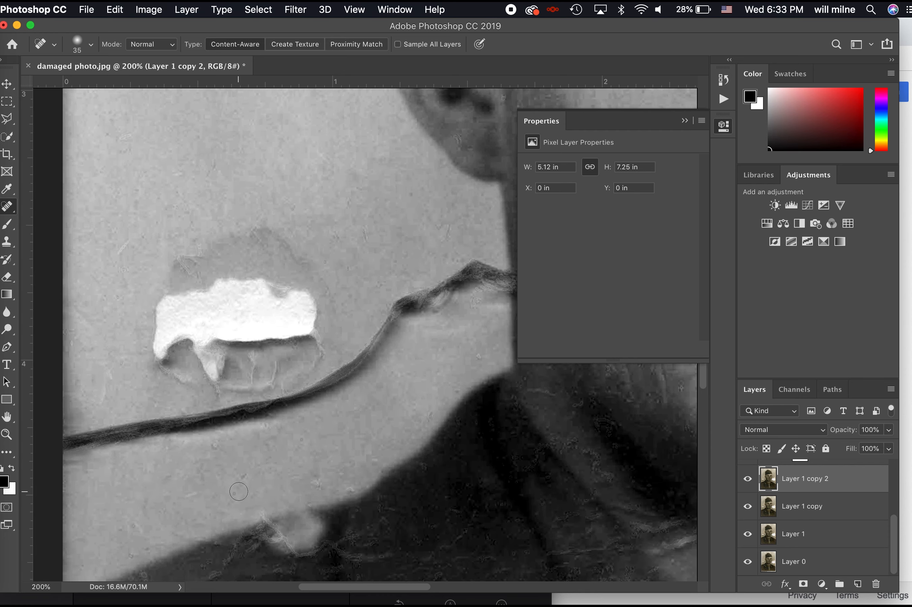
Heal the crack along the shoulder's dark edge
{"action": "scroll", "coordinate": [239, 491], "scroll_direction": "down", "scroll_amount": 5}
{"action": "mouse_move", "coordinate": [239, 401]}
{"action": "left_mouse_down"}
{"action": "mouse_move", "coordinate": [260, 374]}
{"action": "mouse_move", "coordinate": [304, 419]}
{"action": "mouse_move", "coordinate": [301, 409]}
{"action": "mouse_move", "coordinate": [383, 392]}
{"action": "left_mouse_up"}
{"action": "left_click_drag", "start_coordinate": [393, 416], "coordinate": [329, 416]}
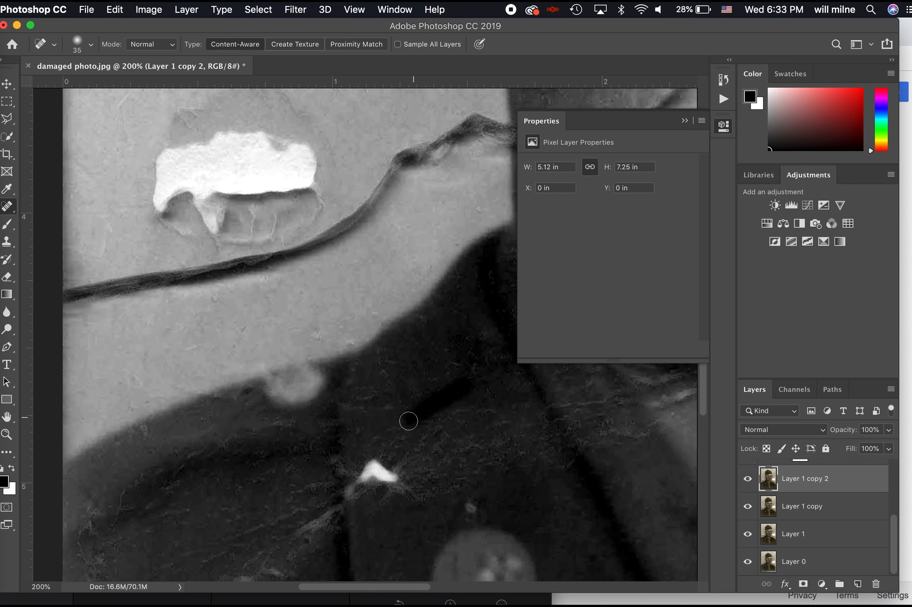
{"action": "scroll", "coordinate": [412, 471], "scroll_direction": "down", "scroll_amount": 4}
{"action": "key", "text": "super+minus"}
{"action": "key", "text": "super+minus"}
{"action": "key", "text": "super+minus"}
{"action": "key", "text": "super+minus"}
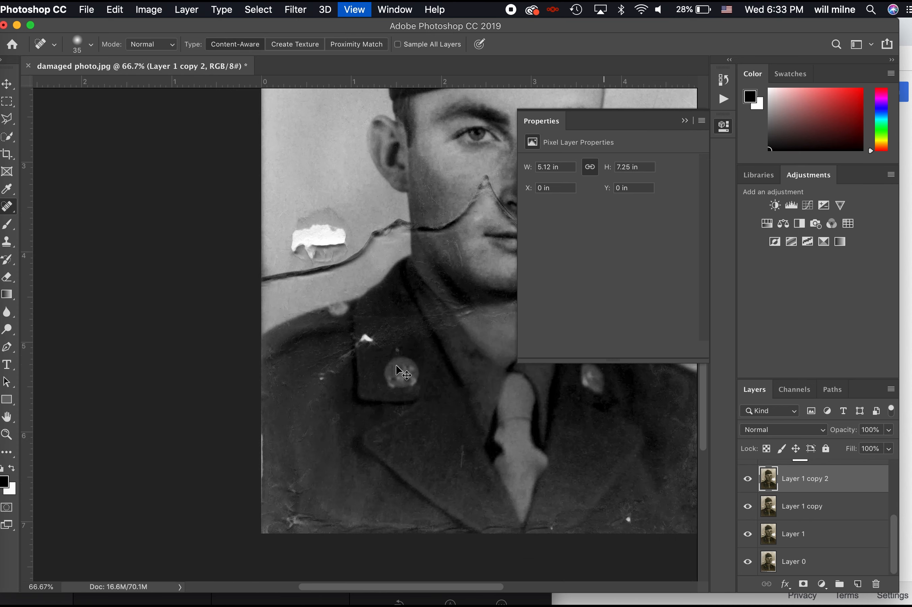
{"action": "key", "text": "super+equal"}
{"action": "key", "text": "super+equal"}
{"action": "key", "text": "super+equal"}
{"action": "key", "text": "super+equal"}
{"action": "scroll", "coordinate": [332, 407], "scroll_direction": "down", "scroll_amount": 4}
Enlarge the healing brush to 70 and heal the white spots, streak and specks by the collar
{"action": "key", "text": "bracketright"}
{"action": "key", "text": "bracketright"}
{"action": "key", "text": "bracketright"}
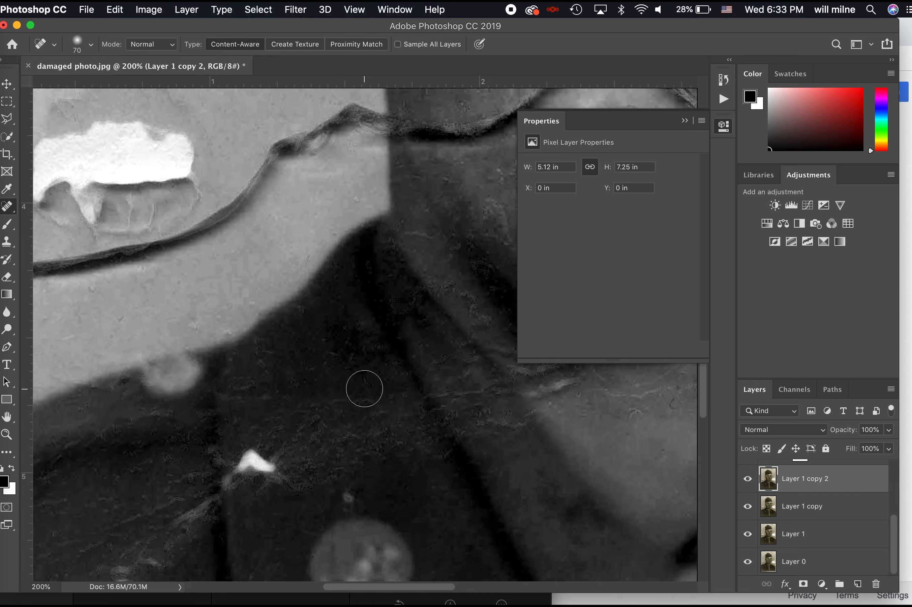
{"action": "mouse_move", "coordinate": [274, 466]}
{"action": "left_mouse_down"}
{"action": "mouse_move", "coordinate": [255, 464]}
{"action": "mouse_move", "coordinate": [220, 554]}
{"action": "left_mouse_up"}
{"action": "scroll", "coordinate": [251, 478], "scroll_direction": "down", "scroll_amount": 3}
{"action": "scroll", "coordinate": [251, 478], "scroll_direction": "left", "scroll_amount": 3}
{"action": "mouse_move", "coordinate": [180, 525]}
{"action": "left_mouse_down"}
{"action": "mouse_move", "coordinate": [198, 489]}
{"action": "mouse_move", "coordinate": [243, 443]}
{"action": "left_mouse_up"}
{"action": "mouse_move", "coordinate": [310, 408]}
{"action": "left_mouse_down"}
{"action": "mouse_move", "coordinate": [322, 386]}
{"action": "mouse_move", "coordinate": [348, 398]}
{"action": "left_mouse_up"}
Heal two more vertical marks on the uniform near the collar, then check progress
{"action": "scroll", "coordinate": [424, 475], "scroll_direction": "down", "scroll_amount": 3}
{"action": "scroll", "coordinate": [424, 475], "scroll_direction": "left", "scroll_amount": 4}
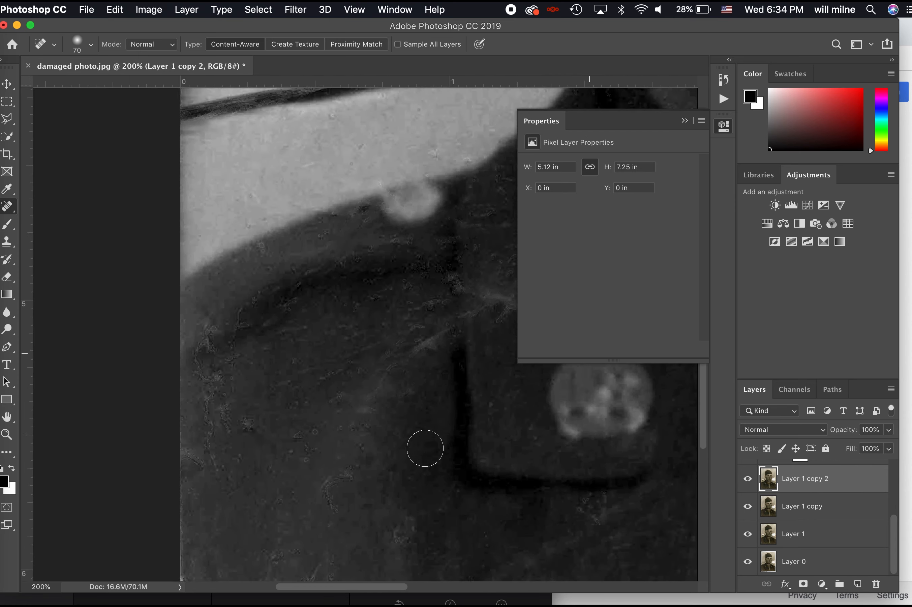
{"action": "left_click_drag", "start_coordinate": [284, 431], "coordinate": [293, 298]}
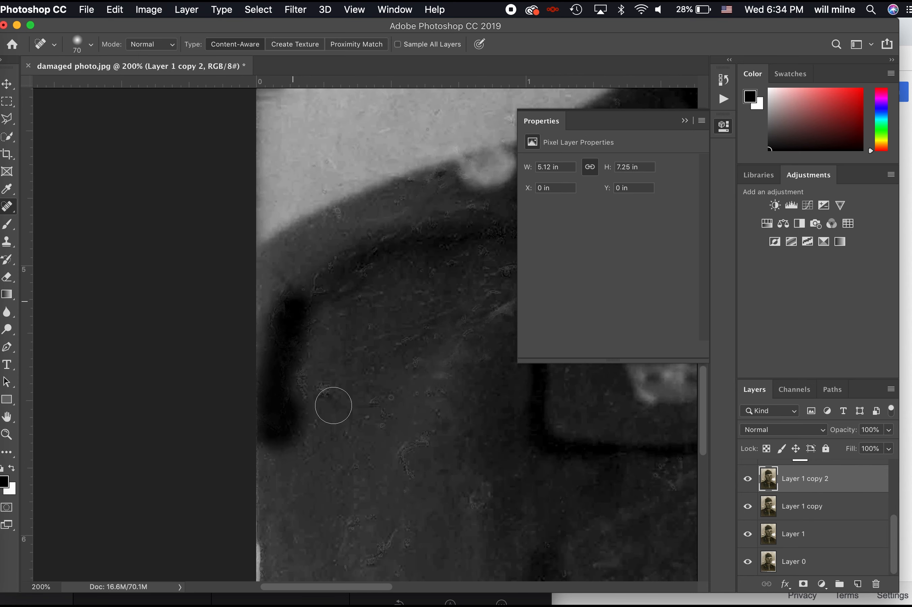
{"action": "scroll", "coordinate": [332, 406], "scroll_direction": "down", "scroll_amount": 3}
{"action": "scroll", "coordinate": [332, 405], "scroll_direction": "left", "scroll_amount": 2}
{"action": "left_click_drag", "start_coordinate": [322, 338], "coordinate": [313, 487]}
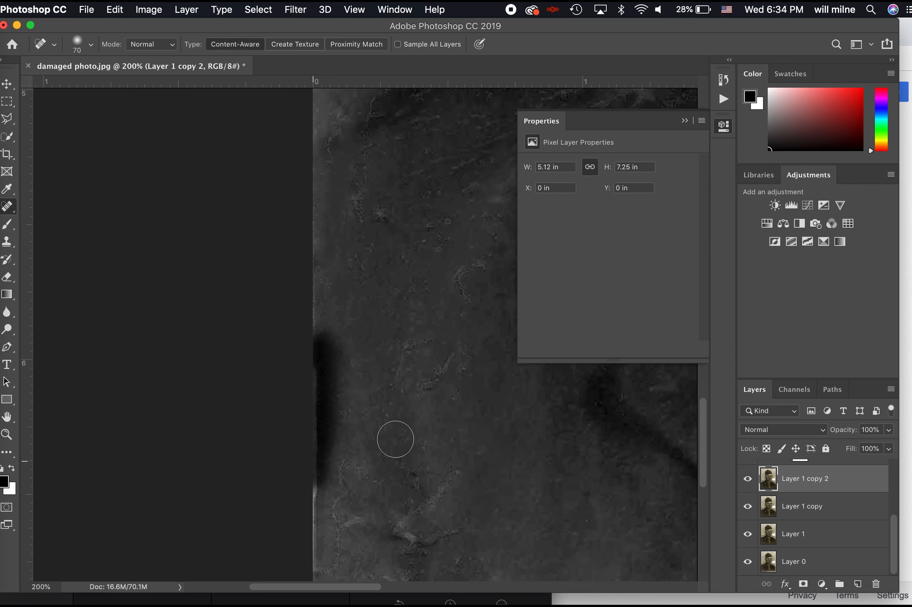
{"action": "scroll", "coordinate": [407, 404], "scroll_direction": "right", "scroll_amount": 15}
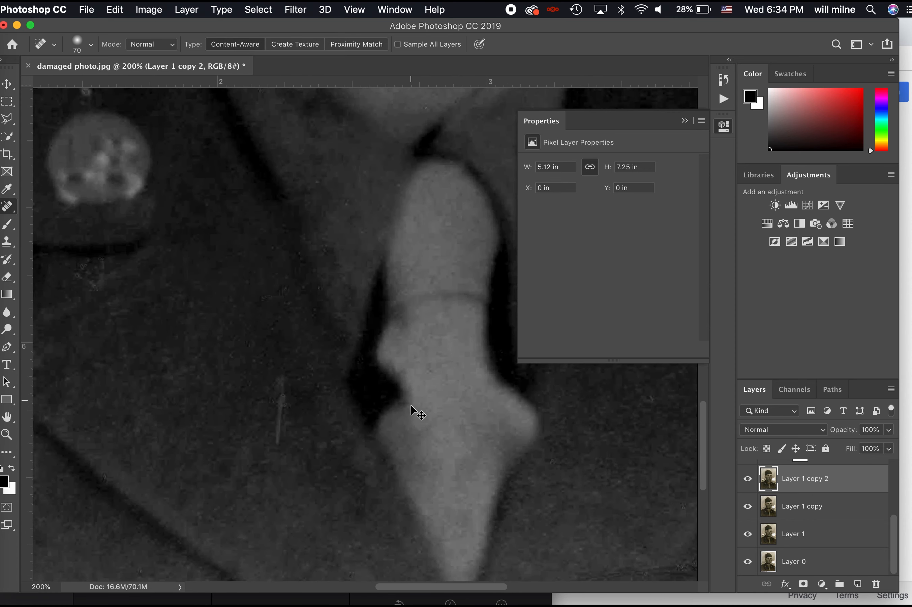
{"action": "key", "text": "super+minus"}
{"action": "key", "text": "super+minus"}
{"action": "key", "text": "super+equal"}
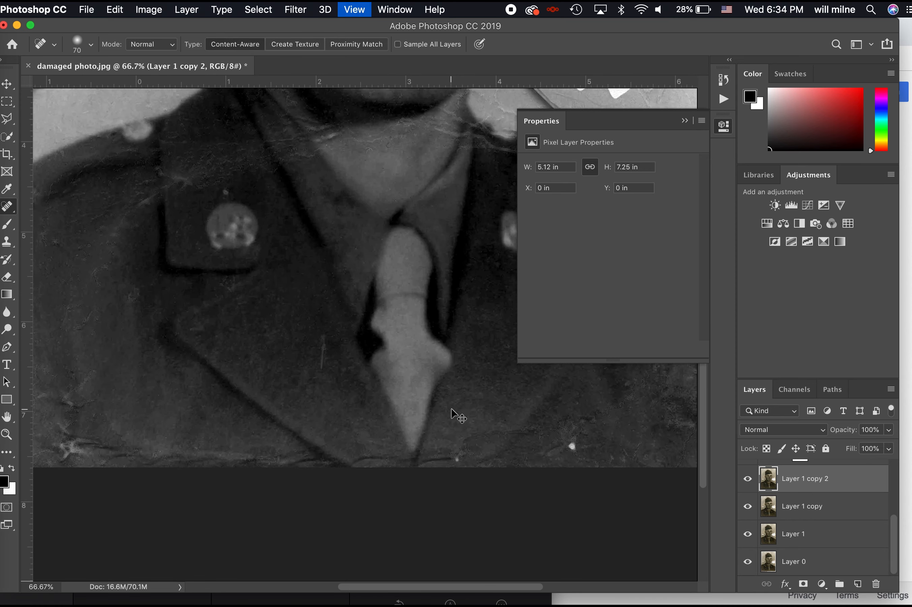
Heal the white specks and crack around the right shoulder and the spot beside the large tear
{"action": "scroll", "coordinate": [497, 416], "scroll_direction": "right", "scroll_amount": 2}
{"action": "left_click_drag", "start_coordinate": [463, 440], "coordinate": [460, 457]}
{"action": "mouse_move", "coordinate": [363, 461]}
{"action": "left_mouse_down"}
{"action": "mouse_move", "coordinate": [336, 472]}
{"action": "mouse_move", "coordinate": [353, 438]}
{"action": "left_mouse_up"}
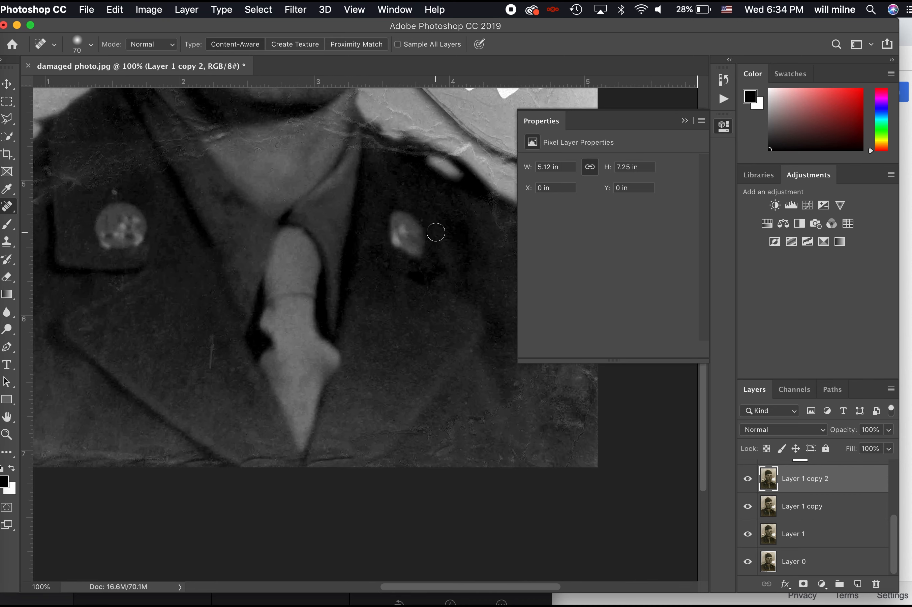
{"action": "scroll", "coordinate": [375, 275], "scroll_direction": "right", "scroll_amount": 3}
{"action": "scroll", "coordinate": [375, 275], "scroll_direction": "up", "scroll_amount": 5}
{"action": "scroll", "coordinate": [375, 276], "scroll_direction": "right", "scroll_amount": 3}
{"action": "mouse_move", "coordinate": [469, 270]}
{"action": "left_mouse_down"}
{"action": "mouse_move", "coordinate": [426, 277]}
{"action": "mouse_move", "coordinate": [455, 282]}
{"action": "mouse_move", "coordinate": [470, 276]}
{"action": "mouse_move", "coordinate": [448, 281]}
{"action": "mouse_move", "coordinate": [480, 270]}
{"action": "mouse_move", "coordinate": [452, 275]}
{"action": "left_mouse_up"}
{"action": "left_click_drag", "start_coordinate": [403, 307], "coordinate": [447, 330]}
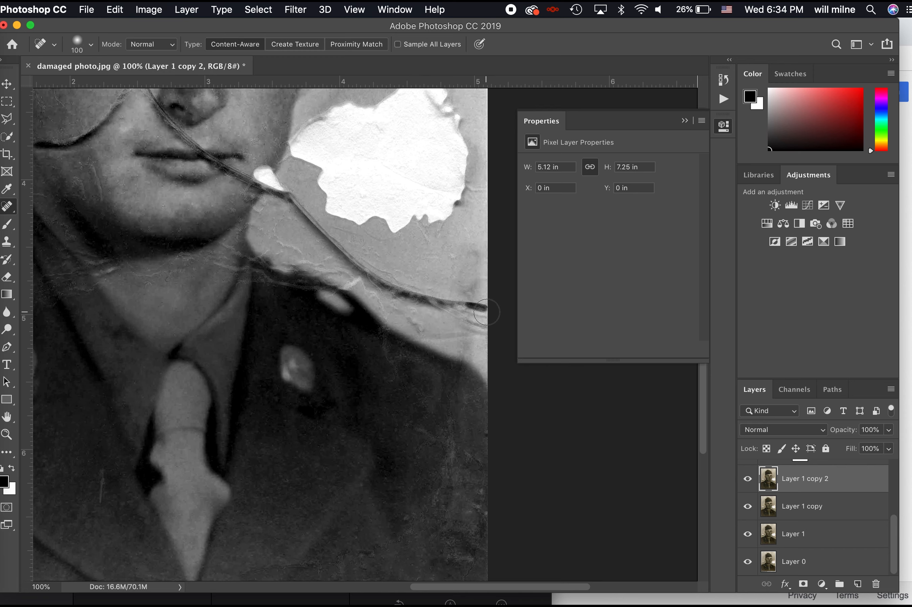
{"action": "mouse_move", "coordinate": [485, 306]}
{"action": "left_mouse_down"}
{"action": "mouse_move", "coordinate": [389, 285]}
{"action": "mouse_move", "coordinate": [301, 202]}
{"action": "mouse_move", "coordinate": [304, 224]}
{"action": "mouse_move", "coordinate": [359, 269]}
{"action": "mouse_move", "coordinate": [418, 298]}
{"action": "mouse_move", "coordinate": [477, 314]}
{"action": "mouse_move", "coordinate": [483, 294]}
{"action": "mouse_move", "coordinate": [458, 294]}
{"action": "mouse_move", "coordinate": [502, 294]}
{"action": "left_mouse_up"}
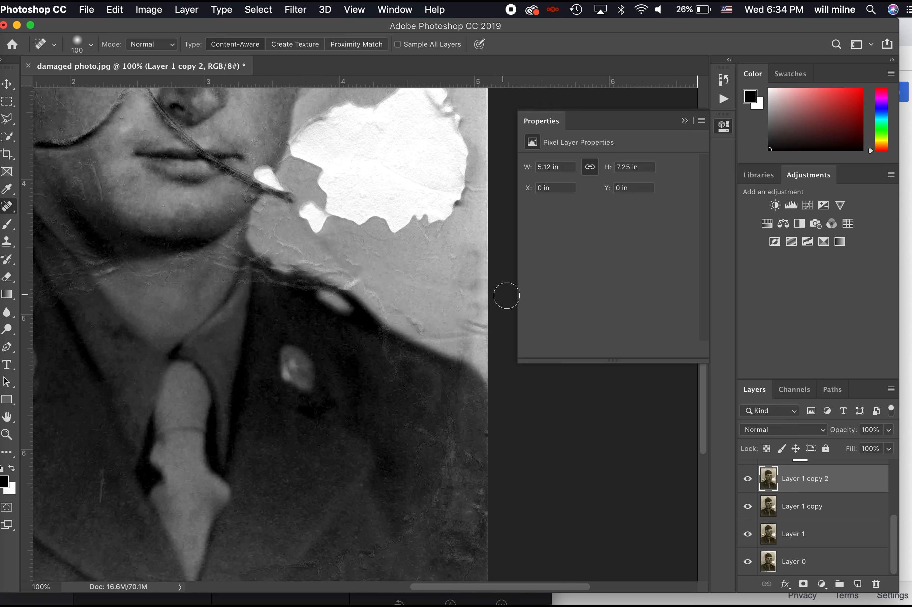
{"action": "left_click_drag", "start_coordinate": [315, 215], "coordinate": [381, 255]}
Heal the crack curving from the nose across the left cheek down to the jaw
{"action": "scroll", "coordinate": [373, 259], "scroll_direction": "up", "scroll_amount": 5}
{"action": "scroll", "coordinate": [373, 259], "scroll_direction": "left", "scroll_amount": 8}
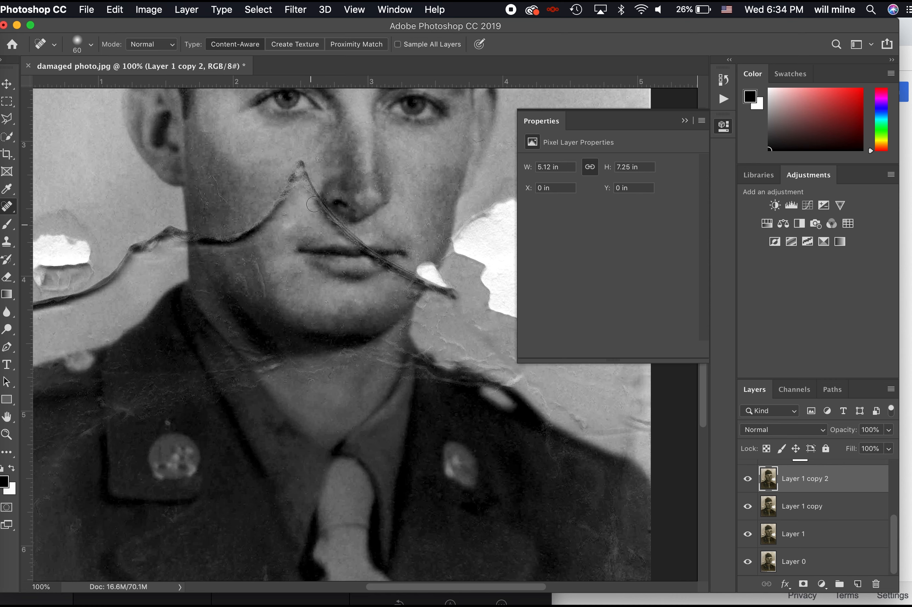
{"action": "mouse_move", "coordinate": [223, 236]}
{"action": "left_mouse_down"}
{"action": "mouse_move", "coordinate": [261, 220]}
{"action": "mouse_move", "coordinate": [289, 191]}
{"action": "mouse_move", "coordinate": [227, 236]}
{"action": "mouse_move", "coordinate": [285, 188]}
{"action": "mouse_move", "coordinate": [300, 161]}
{"action": "mouse_move", "coordinate": [281, 198]}
{"action": "mouse_move", "coordinate": [295, 173]}
{"action": "left_mouse_up"}
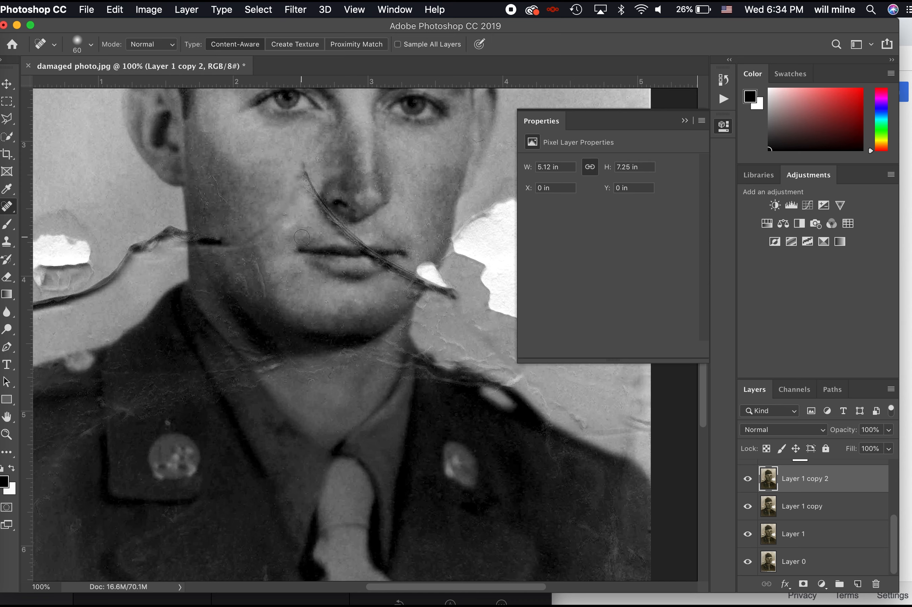
{"action": "mouse_move", "coordinate": [293, 174]}
{"action": "left_mouse_down"}
{"action": "mouse_move", "coordinate": [276, 222]}
{"action": "mouse_move", "coordinate": [210, 252]}
{"action": "mouse_move", "coordinate": [180, 243]}
{"action": "mouse_move", "coordinate": [231, 236]}
{"action": "mouse_move", "coordinate": [170, 231]}
{"action": "mouse_move", "coordinate": [192, 238]}
{"action": "left_mouse_up"}
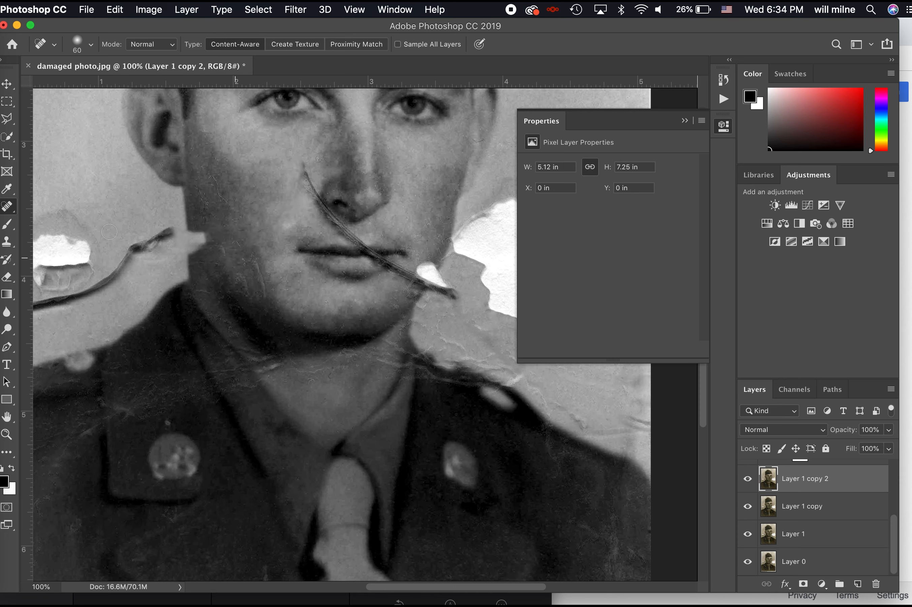
{"action": "mouse_move", "coordinate": [175, 231]}
{"action": "left_mouse_down"}
{"action": "mouse_move", "coordinate": [203, 246]}
{"action": "mouse_move", "coordinate": [172, 230]}
{"action": "mouse_move", "coordinate": [159, 235]}
{"action": "mouse_move", "coordinate": [143, 248]}
{"action": "mouse_move", "coordinate": [186, 244]}
{"action": "mouse_move", "coordinate": [144, 284]}
{"action": "mouse_move", "coordinate": [189, 260]}
{"action": "left_mouse_up"}
{"action": "scroll", "coordinate": [186, 244], "scroll_direction": "left", "scroll_amount": 3}
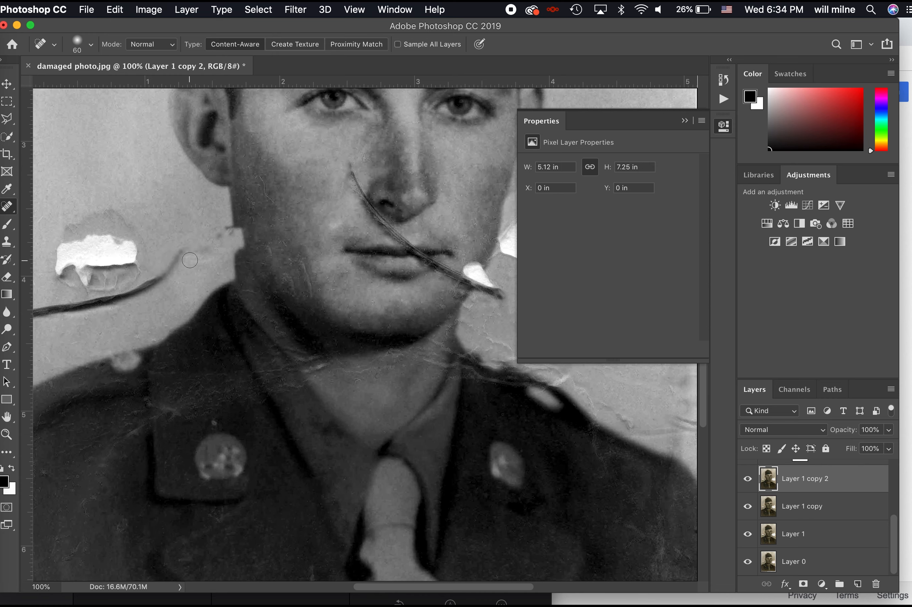
{"action": "key", "text": "super+minus"}
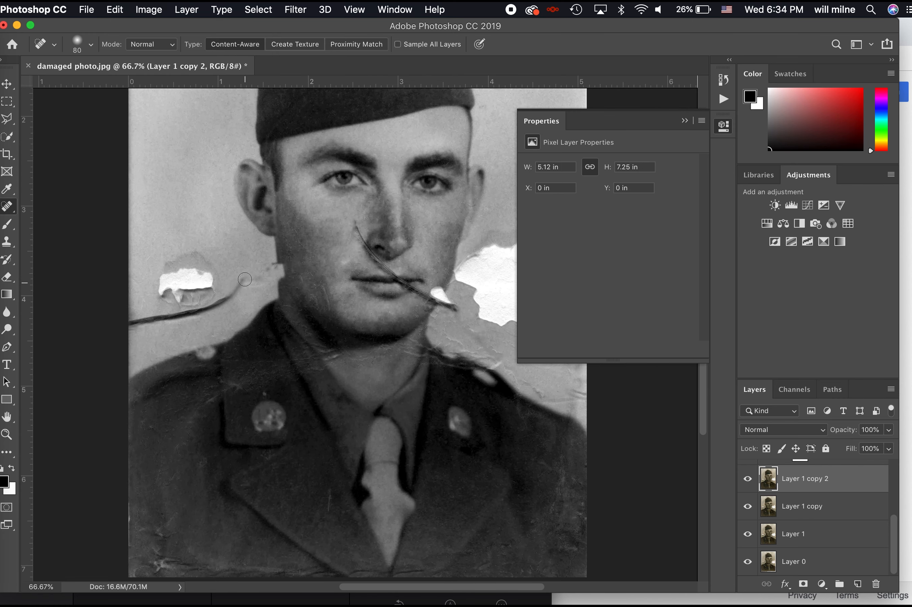
Raise the healing brush to 100, then 250, and heal the left white tear and its crack
{"action": "key", "text": "bracketright"}
{"action": "key", "text": "bracketright"}
{"action": "mouse_move", "coordinate": [245, 279]}
{"action": "left_mouse_down"}
{"action": "mouse_move", "coordinate": [195, 313]}
{"action": "mouse_move", "coordinate": [125, 332]}
{"action": "left_mouse_up"}
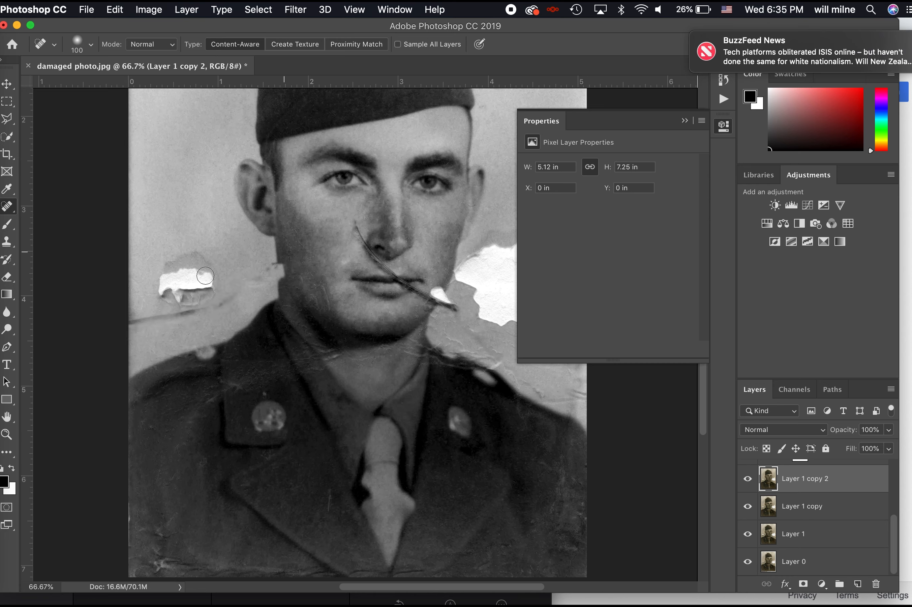
{"action": "mouse_move", "coordinate": [191, 274]}
{"action": "left_mouse_down"}
{"action": "mouse_move", "coordinate": [239, 275]}
{"action": "mouse_move", "coordinate": [178, 308]}
{"action": "mouse_move", "coordinate": [113, 320]}
{"action": "mouse_move", "coordinate": [121, 321]}
{"action": "left_mouse_up"}
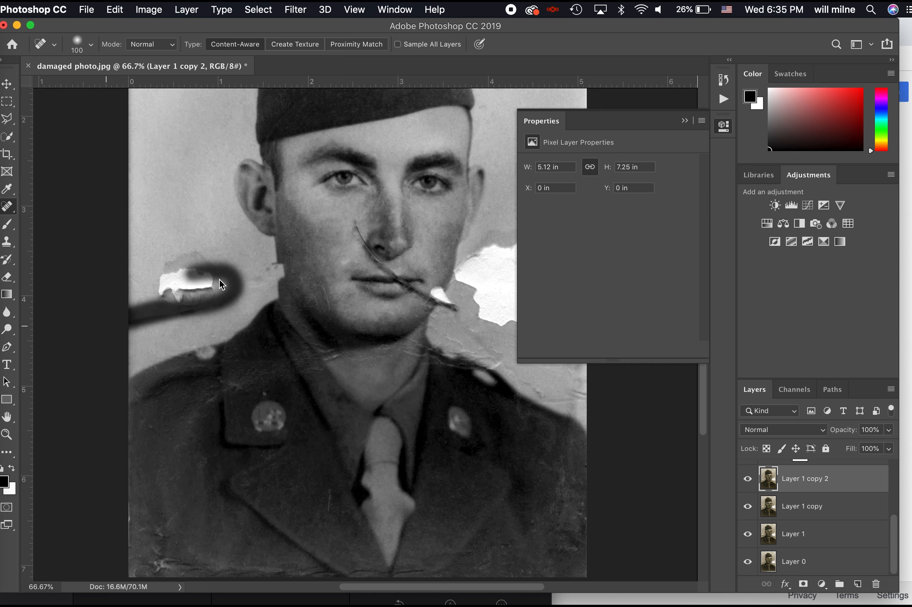
{"action": "key", "text": "bracketright"}
{"action": "key", "text": "bracketright"}
{"action": "key", "text": "bracketright"}
{"action": "key", "text": "bracketright"}
{"action": "key", "text": "bracketright"}
{"action": "mouse_move", "coordinate": [219, 280]}
{"action": "left_mouse_down"}
{"action": "mouse_move", "coordinate": [168, 271]}
{"action": "mouse_move", "coordinate": [185, 288]}
{"action": "mouse_move", "coordinate": [197, 287]}
{"action": "mouse_move", "coordinate": [160, 304]}
{"action": "left_mouse_up"}
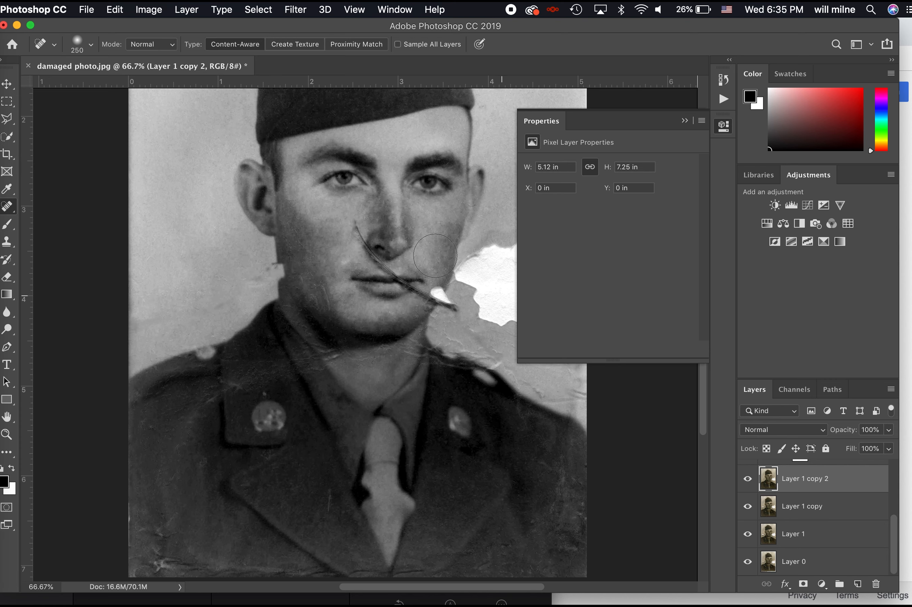
Close the floating Properties panel and toggle Layer 0 to compare with the original sepia photo
{"action": "left_click", "coordinate": [685, 121]}
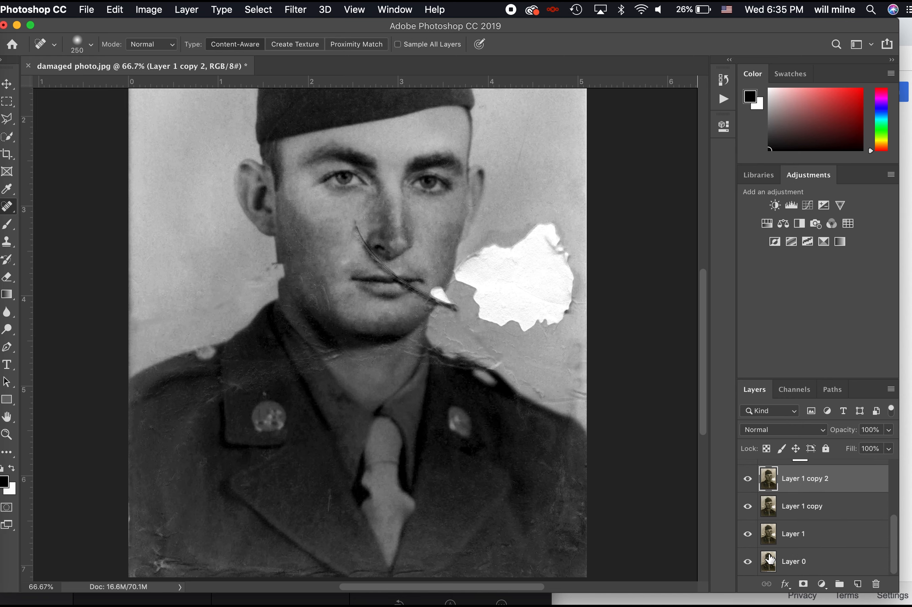
{"action": "left_click", "coordinate": [750, 565], "text": "alt"}
{"action": "left_click", "coordinate": [751, 565], "text": "alt"}
{"action": "left_click", "coordinate": [751, 565], "text": "alt"}
{"action": "left_click", "coordinate": [750, 565], "text": "alt"}
{"action": "left_click", "coordinate": [750, 565], "text": "alt"}
{"action": "left_click", "coordinate": [751, 565], "text": "alt"}
Switch to the Patch Tool and patch the damaged area below the ear with clean skin
{"action": "right_click", "coordinate": [7, 206]}
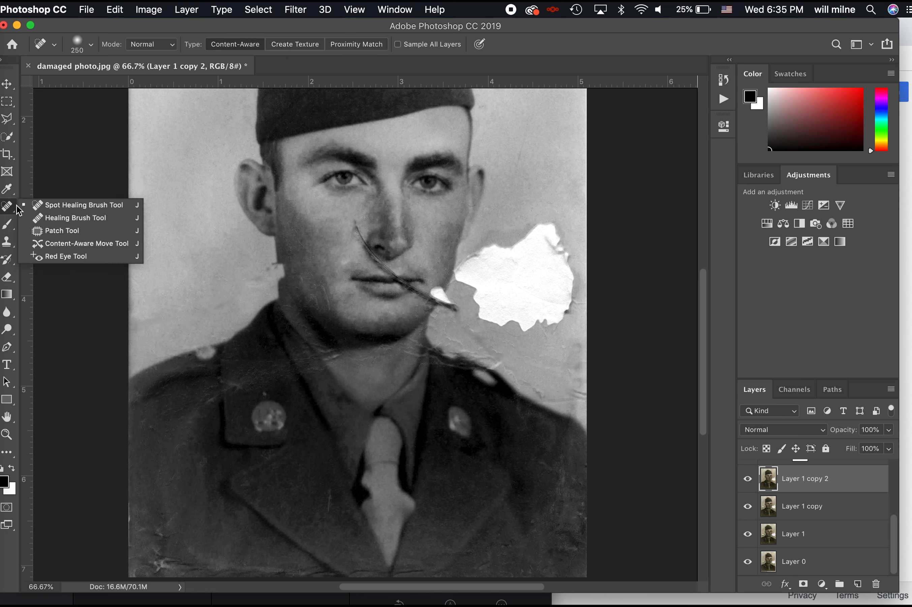
{"action": "left_click", "coordinate": [69, 231]}
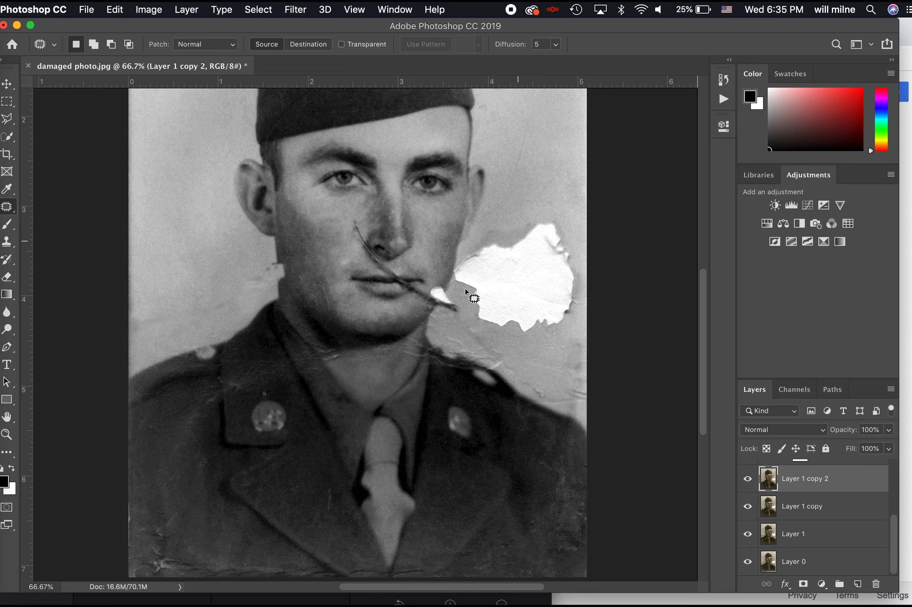
{"action": "key", "text": "super+plus"}
{"action": "key", "text": "super+plus"}
{"action": "key", "text": "super+plus"}
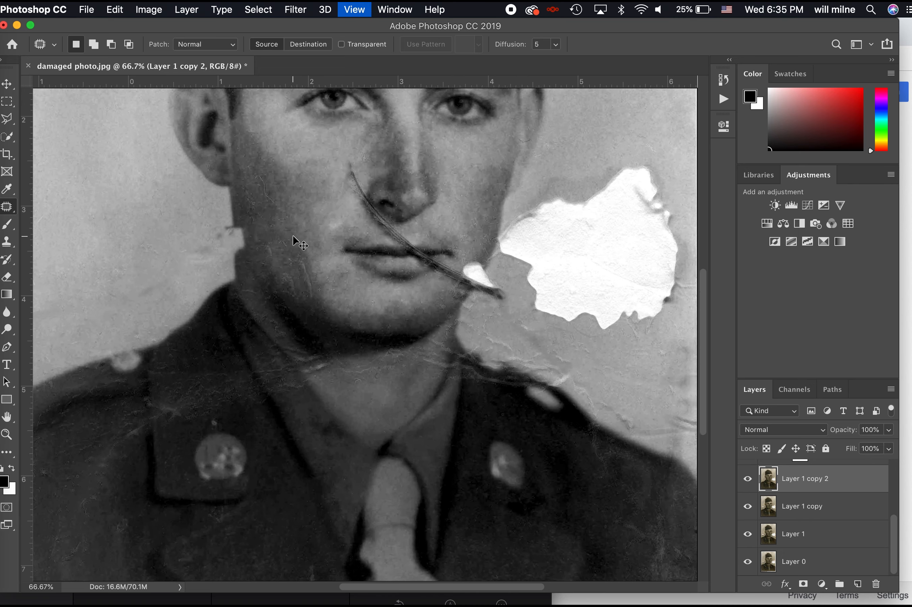
{"action": "key", "text": "super+minus"}
{"action": "key", "text": "super+minus"}
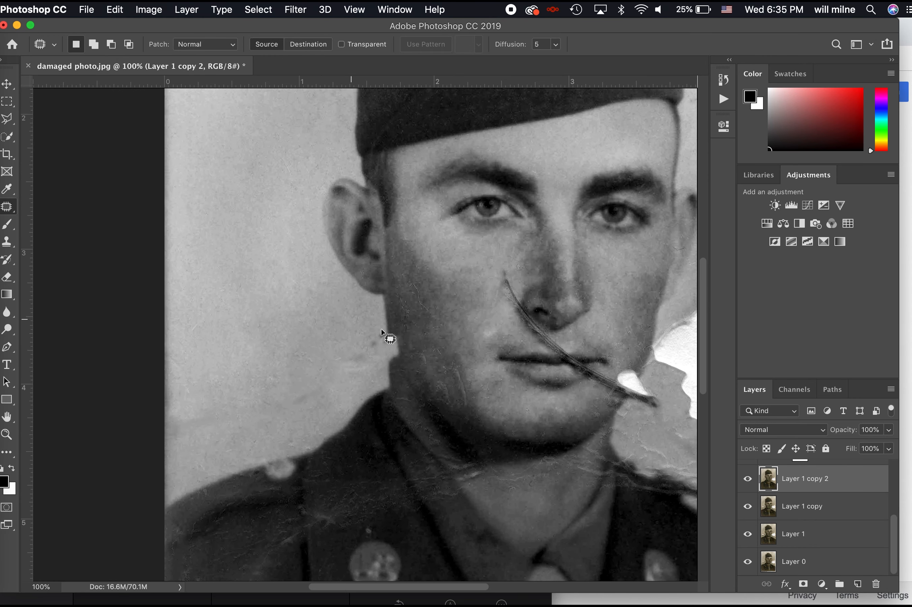
{"action": "mouse_move", "coordinate": [365, 330]}
{"action": "left_mouse_down"}
{"action": "mouse_move", "coordinate": [400, 328]}
{"action": "mouse_move", "coordinate": [403, 353]}
{"action": "mouse_move", "coordinate": [378, 367]}
{"action": "mouse_move", "coordinate": [371, 343]}
{"action": "mouse_move", "coordinate": [389, 351]}
{"action": "mouse_move", "coordinate": [390, 331]}
{"action": "left_mouse_up"}
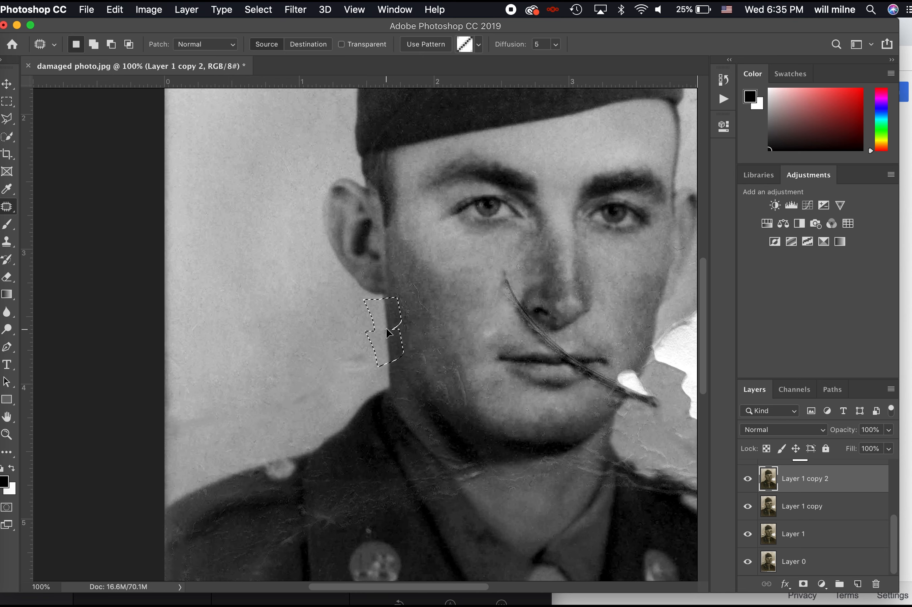
{"action": "left_click_drag", "start_coordinate": [386, 329], "coordinate": [386, 329]}
{"action": "key", "text": "super+d"}
Patch a scratch along the jawline and another on the neck with nearby texture
{"action": "key", "text": "super+plus"}
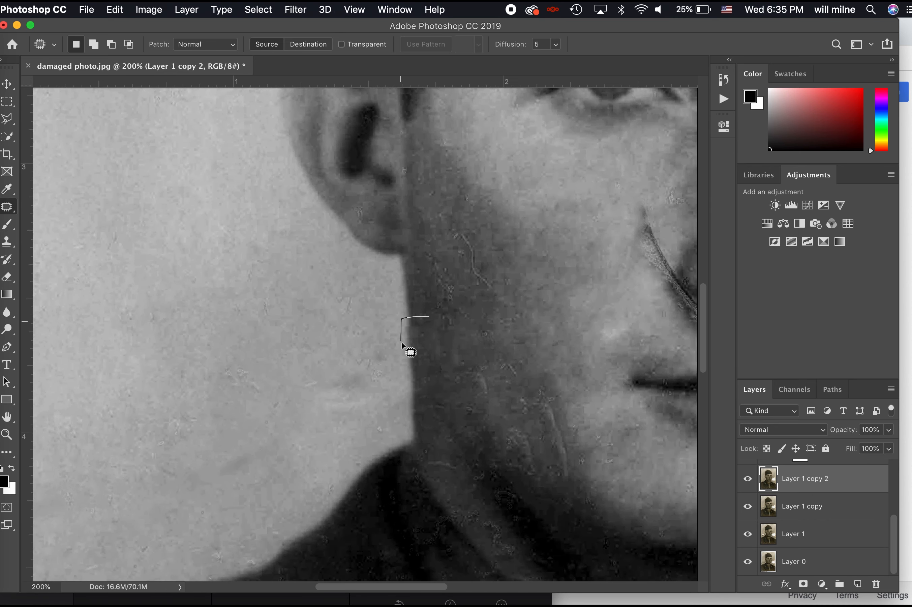
{"action": "mouse_move", "coordinate": [401, 342]}
{"action": "left_mouse_down"}
{"action": "mouse_move", "coordinate": [430, 338]}
{"action": "mouse_move", "coordinate": [429, 317]}
{"action": "left_mouse_up"}
{"action": "left_click_drag", "start_coordinate": [421, 338], "coordinate": [421, 310]}
{"action": "key", "text": "super+d"}
{"action": "key", "text": "super+0"}
{"action": "key", "text": "super+1"}
{"action": "key", "text": "super+="}
{"action": "key", "text": "super+="}
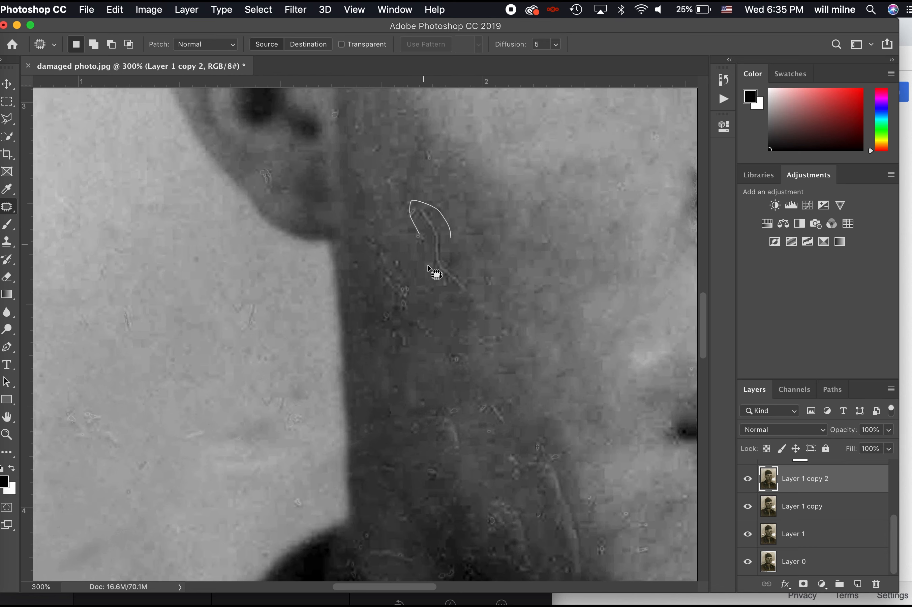
{"action": "mouse_move", "coordinate": [473, 280]}
{"action": "left_mouse_down"}
{"action": "mouse_move", "coordinate": [451, 238]}
{"action": "mouse_move", "coordinate": [481, 255]}
{"action": "left_mouse_up"}
{"action": "key", "text": "super+d"}
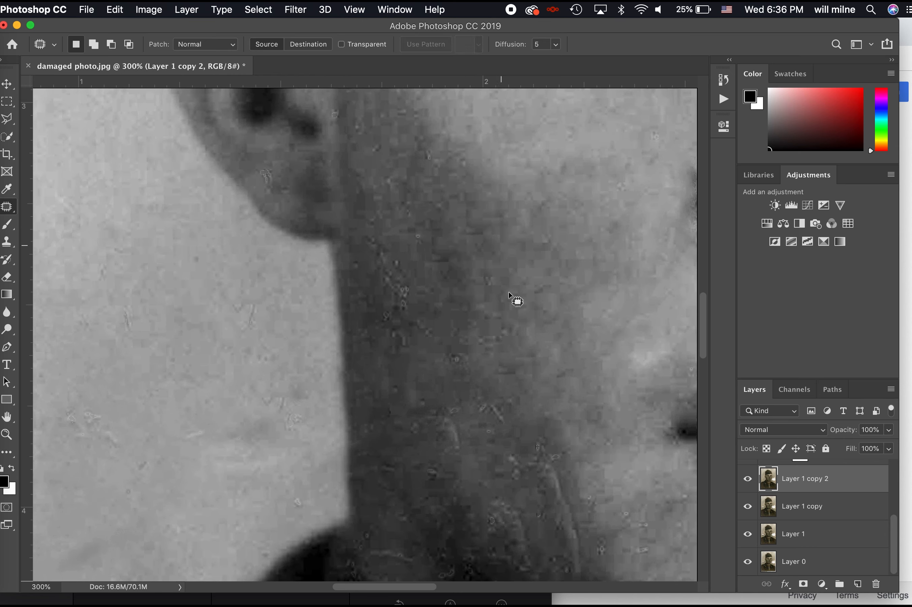
Outline another neck scratch, then drop the selection and bring the white tear into view
{"action": "mouse_move", "coordinate": [408, 269]}
{"action": "left_mouse_down"}
{"action": "mouse_move", "coordinate": [384, 262]}
{"action": "mouse_move", "coordinate": [389, 331]}
{"action": "mouse_move", "coordinate": [412, 302]}
{"action": "left_mouse_up"}
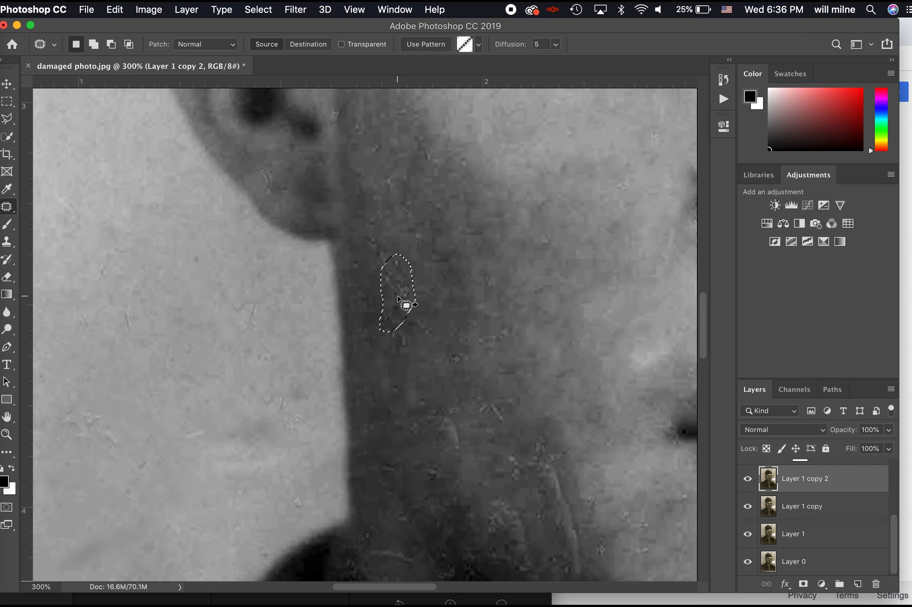
{"action": "left_click", "coordinate": [471, 313]}
{"action": "key", "text": "super+minus"}
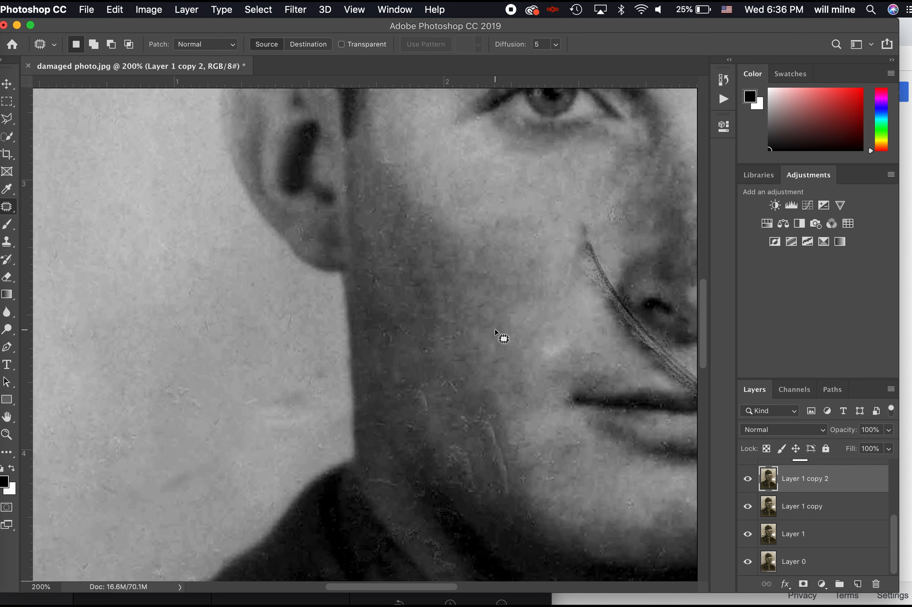
{"action": "scroll", "coordinate": [495, 329], "scroll_direction": "right", "scroll_amount": 6}
{"action": "scroll", "coordinate": [495, 329], "scroll_direction": "right", "scroll_amount": 3}
{"action": "scroll", "coordinate": [604, 442], "scroll_direction": "right", "scroll_amount": 6}
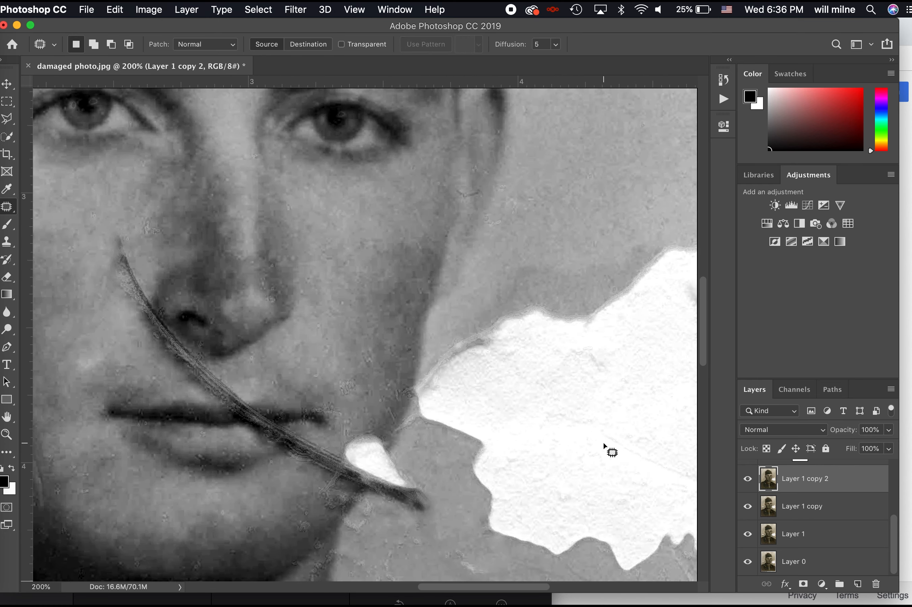
{"action": "key", "text": "super+minus"}
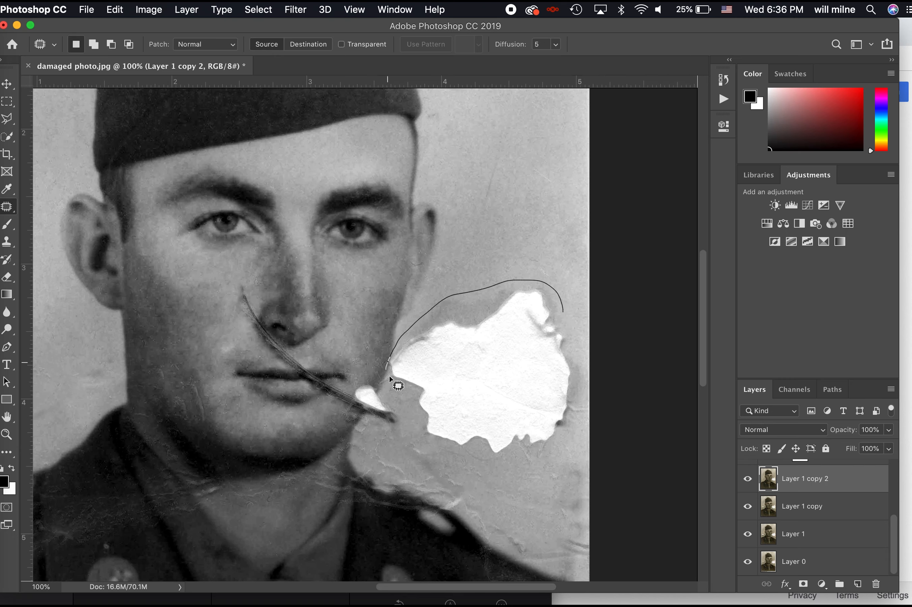
Patch the large white tear beside the jaw with clean background from above
{"action": "mouse_move", "coordinate": [408, 393]}
{"action": "left_mouse_down"}
{"action": "mouse_move", "coordinate": [414, 448]}
{"action": "mouse_move", "coordinate": [450, 456]}
{"action": "left_mouse_up"}
{"action": "left_click_drag", "start_coordinate": [577, 332], "coordinate": [563, 315]}
{"action": "key", "text": "super+minus"}
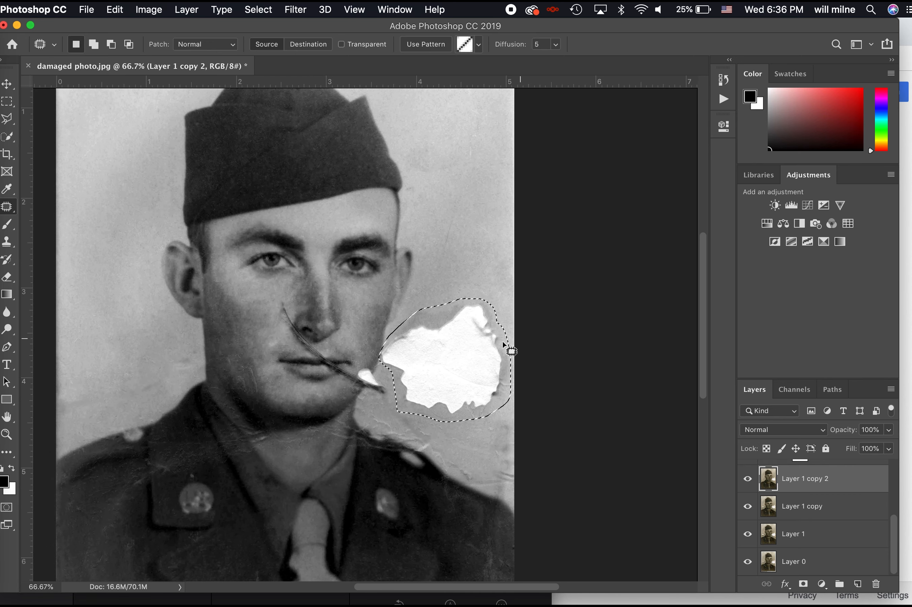
{"action": "left_click_drag", "start_coordinate": [456, 367], "coordinate": [461, 144]}
{"action": "key", "text": "super+d"}
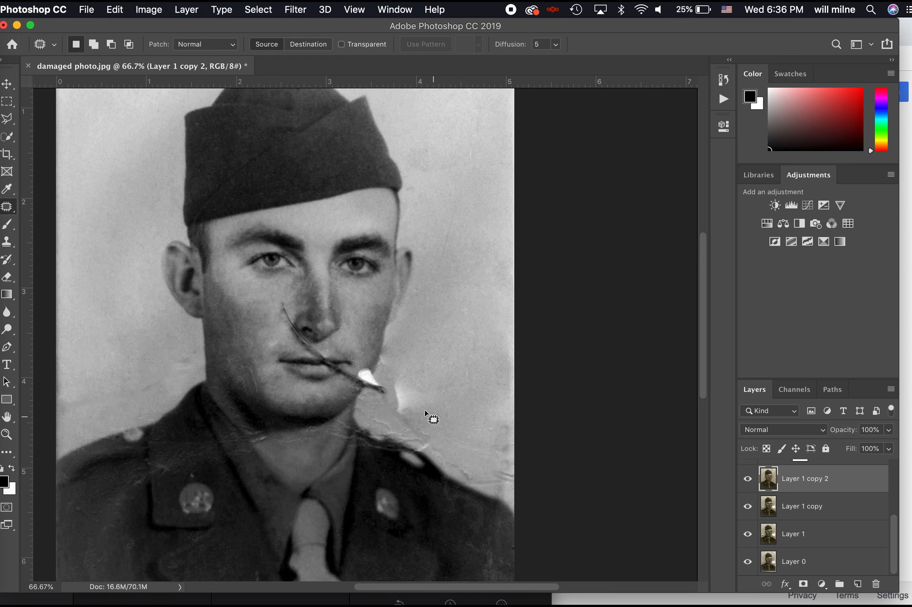
Blend the rough flaw area along the jaw with the Patch Tool
{"action": "mouse_move", "coordinate": [425, 410]}
{"action": "left_mouse_down"}
{"action": "mouse_move", "coordinate": [416, 392]}
{"action": "mouse_move", "coordinate": [450, 321]}
{"action": "left_mouse_up"}
{"action": "key", "text": "super+d"}
{"action": "key", "text": "super+plus"}
{"action": "key", "text": "super+plus"}
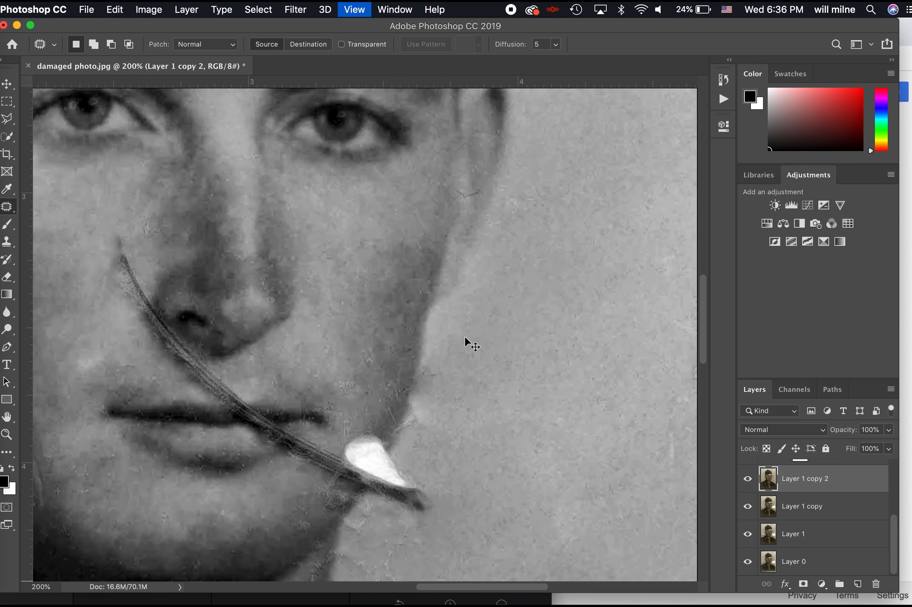
{"action": "mouse_move", "coordinate": [466, 403]}
{"action": "left_mouse_down"}
{"action": "mouse_move", "coordinate": [461, 368]}
{"action": "mouse_move", "coordinate": [442, 351]}
{"action": "mouse_move", "coordinate": [457, 408]}
{"action": "mouse_move", "coordinate": [420, 387]}
{"action": "mouse_move", "coordinate": [452, 393]}
{"action": "mouse_move", "coordinate": [505, 432]}
{"action": "left_mouse_up"}
{"action": "key", "text": "super+d"}
{"action": "key", "text": "super+d"}
{"action": "key", "text": "super+minus"}
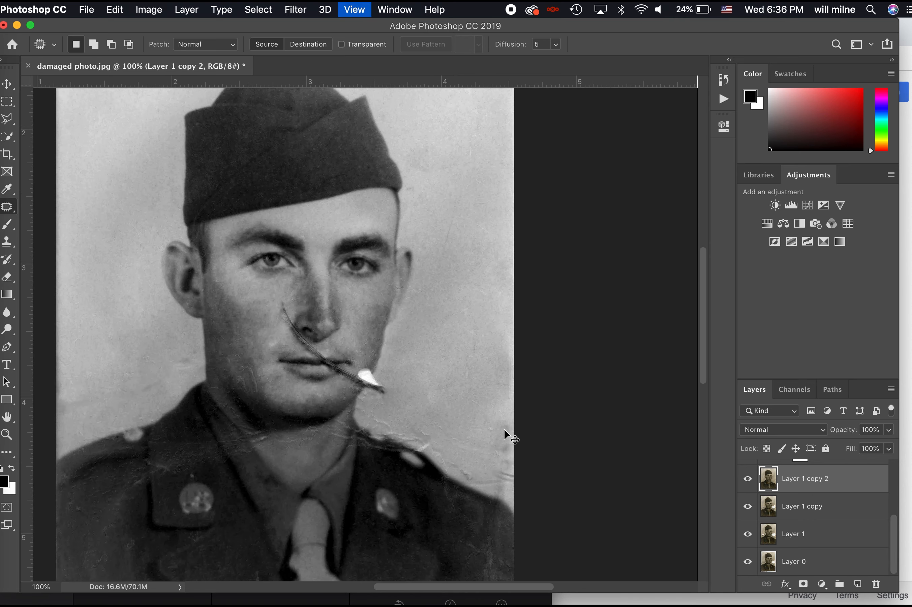
{"action": "key", "text": "super+minus"}
{"action": "key", "text": "super+plus"}
{"action": "key", "text": "super+plus"}
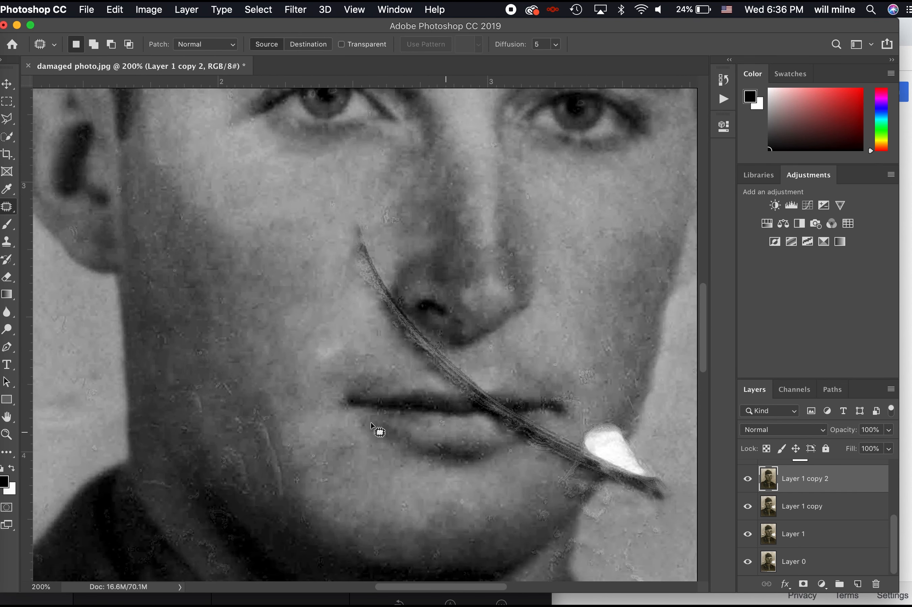
Patch the scratches and small flaws on the left cheek and lower face with nearby skin
{"action": "left_click_drag", "start_coordinate": [281, 511], "coordinate": [284, 508]}
{"action": "mouse_move", "coordinate": [290, 464]}
{"action": "left_mouse_down"}
{"action": "mouse_move", "coordinate": [318, 458]}
{"action": "mouse_move", "coordinate": [314, 451]}
{"action": "left_mouse_up"}
{"action": "key", "text": "super+d"}
{"action": "left_click_drag", "start_coordinate": [241, 404], "coordinate": [251, 389]}
{"action": "mouse_move", "coordinate": [203, 411]}
{"action": "left_mouse_down"}
{"action": "mouse_move", "coordinate": [210, 404]}
{"action": "mouse_move", "coordinate": [201, 413]}
{"action": "mouse_move", "coordinate": [254, 442]}
{"action": "mouse_move", "coordinate": [233, 406]}
{"action": "mouse_move", "coordinate": [249, 493]}
{"action": "mouse_move", "coordinate": [255, 472]}
{"action": "left_mouse_up"}
{"action": "key", "text": "super+d"}
{"action": "key", "text": "super+minus"}
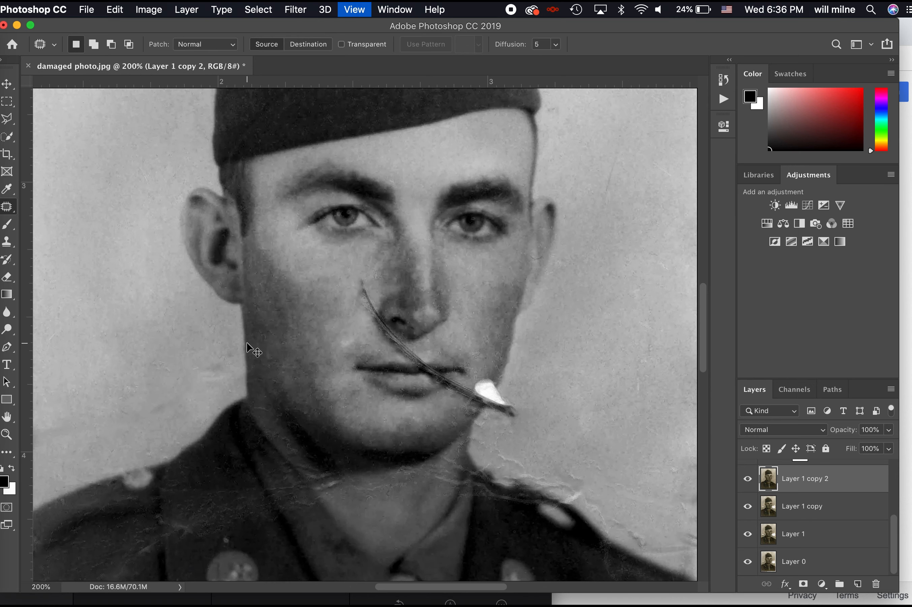
{"action": "key", "text": "super+minus"}
{"action": "key", "text": "super+minus"}
{"action": "key", "text": "super+minus"}
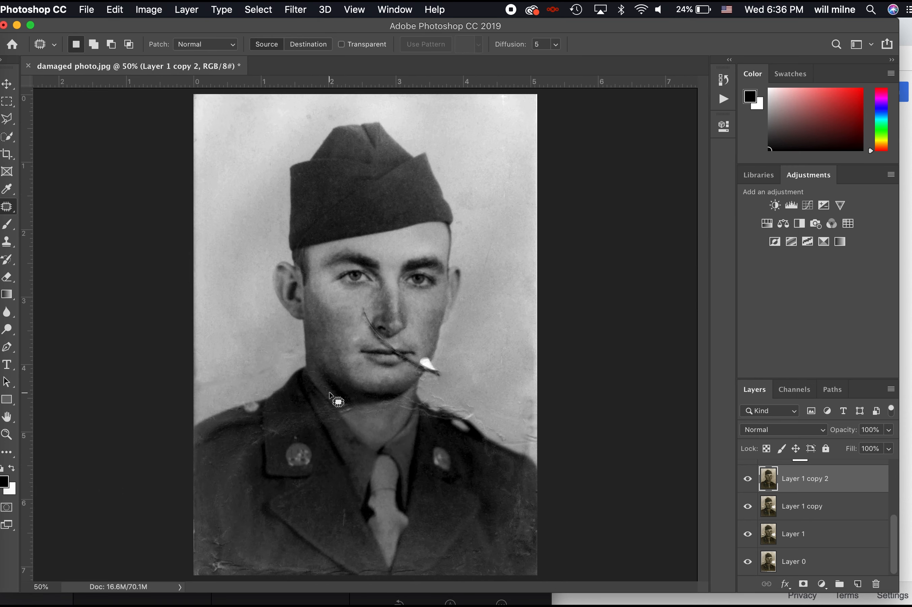
{"action": "key", "text": "super+plus"}
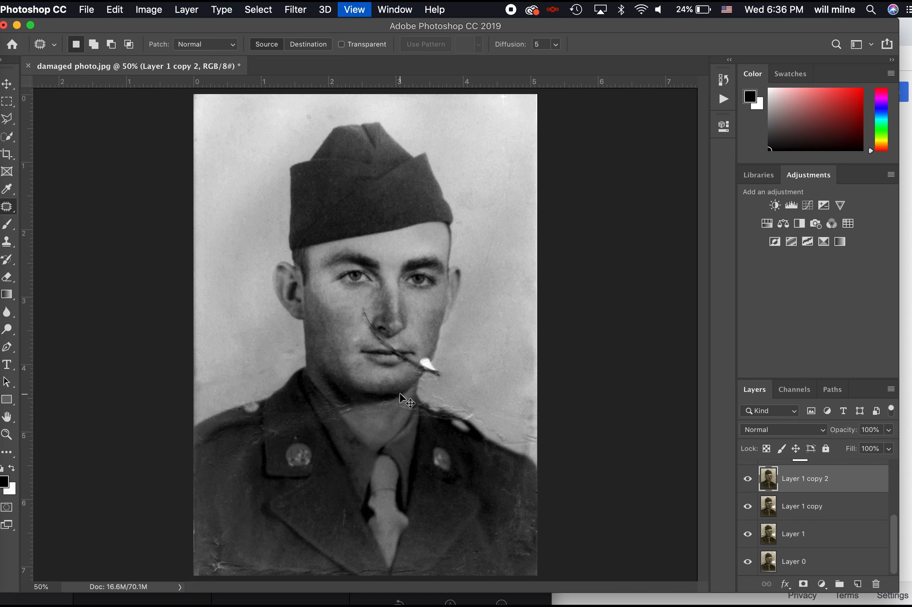
{"action": "key", "text": "super+plus"}
{"action": "key", "text": "super+plus"}
{"action": "key", "text": "super+plus"}
{"action": "key", "text": "super+plus"}
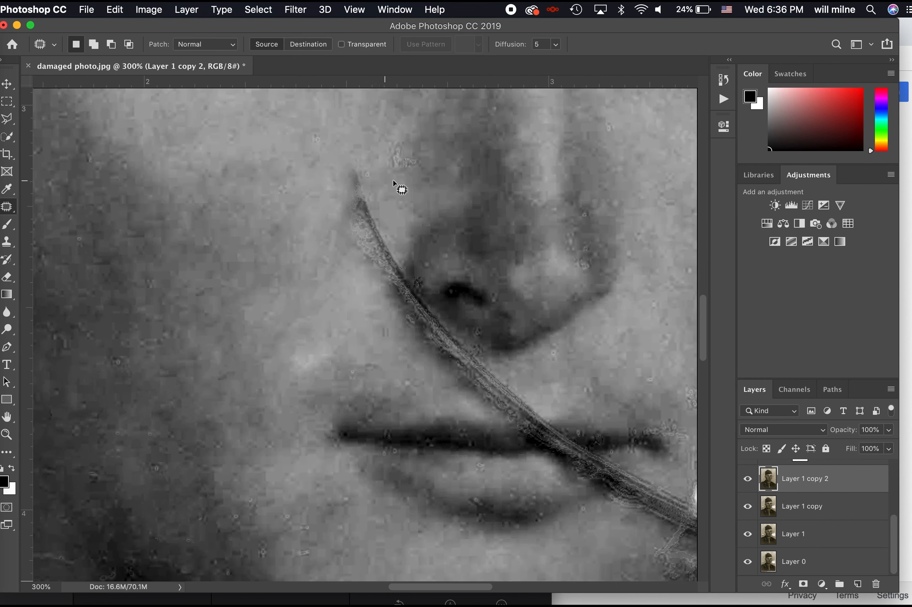
Patch the crease beside the nose and the flawed skin near the chin
{"action": "left_click_drag", "start_coordinate": [415, 160], "coordinate": [411, 177]}
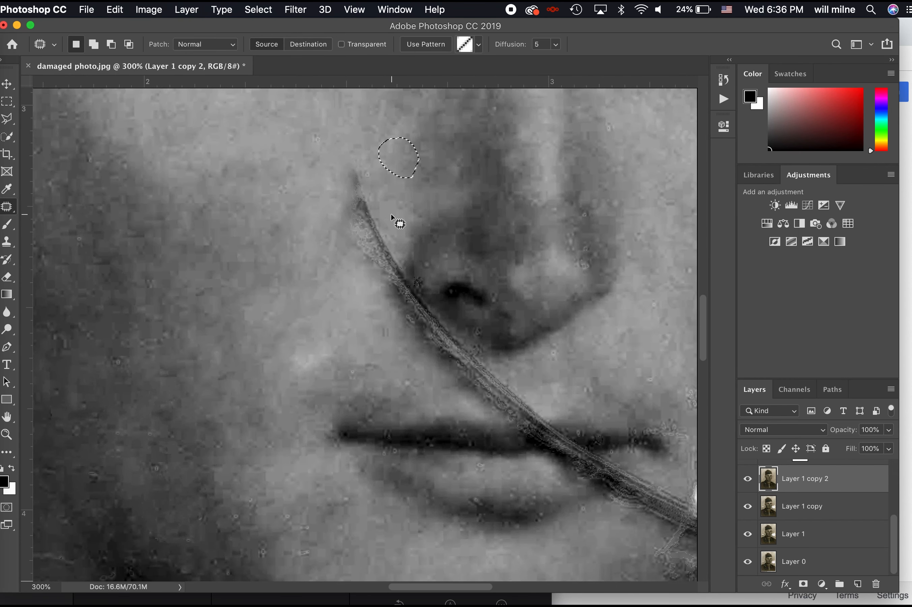
{"action": "mouse_move", "coordinate": [399, 290]}
{"action": "left_mouse_down"}
{"action": "mouse_move", "coordinate": [397, 258]}
{"action": "mouse_move", "coordinate": [339, 314]}
{"action": "left_mouse_up"}
{"action": "key", "text": "super+d"}
{"action": "scroll", "coordinate": [550, 277], "scroll_direction": "right", "scroll_amount": 6}
{"action": "scroll", "coordinate": [572, 327], "scroll_direction": "down", "scroll_amount": 4}
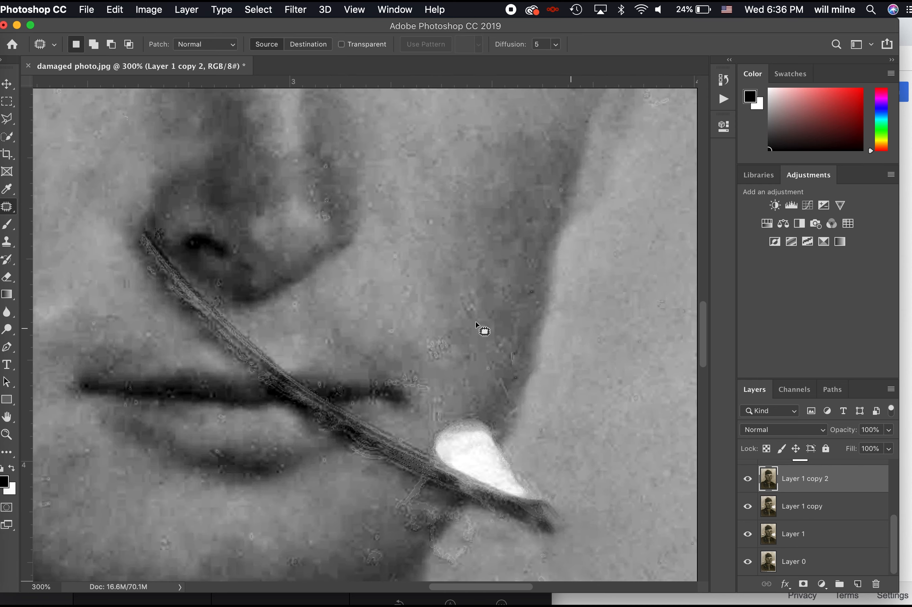
{"action": "scroll", "coordinate": [501, 295], "scroll_direction": "down", "scroll_amount": 5}
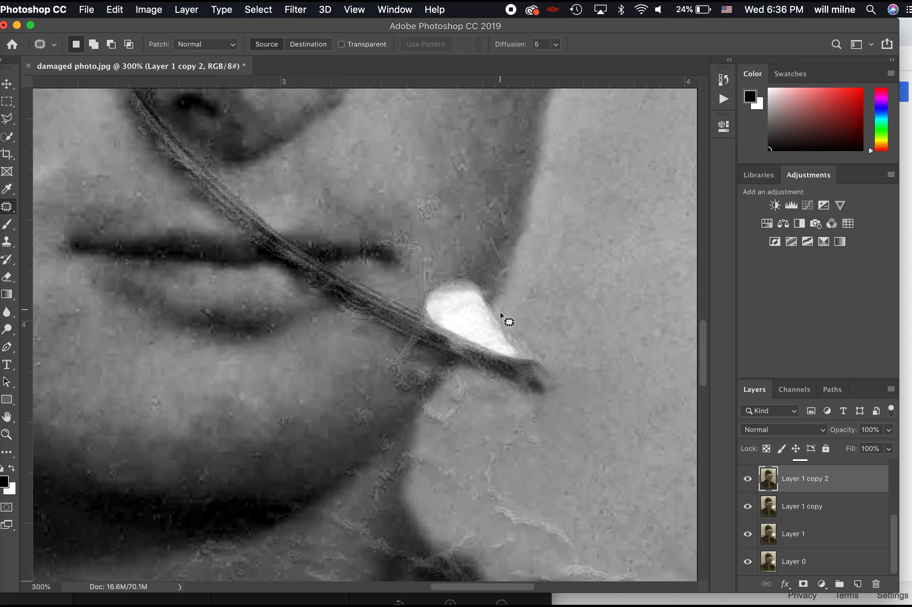
{"action": "scroll", "coordinate": [505, 320], "scroll_direction": "right", "scroll_amount": 1}
{"action": "left_click_drag", "start_coordinate": [437, 332], "coordinate": [550, 295]}
{"action": "key", "text": "super+d"}
Patch the bright white spot near the mouth, then undo that patch and clear the selection
{"action": "scroll", "coordinate": [496, 205], "scroll_direction": "up", "scroll_amount": 4}
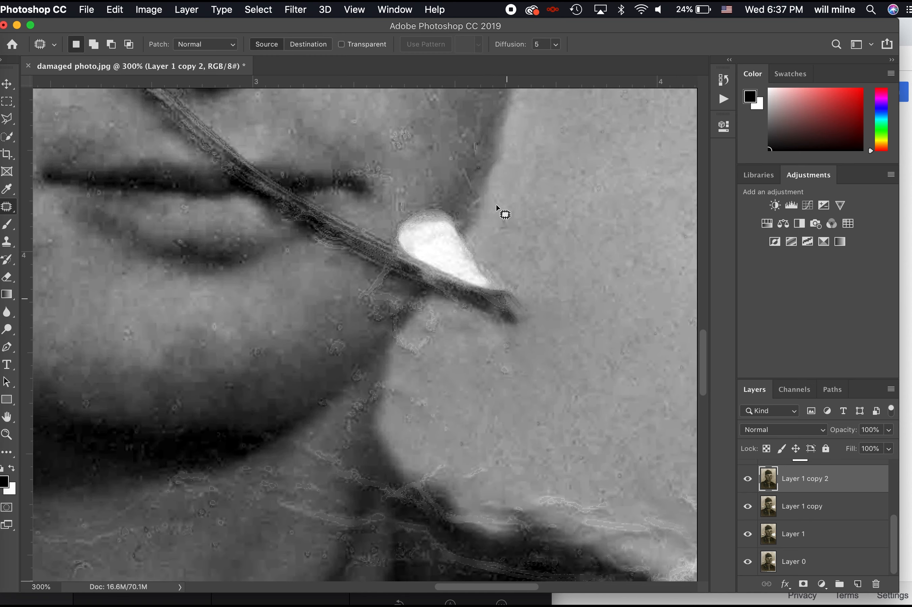
{"action": "mouse_move", "coordinate": [399, 206]}
{"action": "left_mouse_down"}
{"action": "mouse_move", "coordinate": [379, 257]}
{"action": "mouse_move", "coordinate": [387, 294]}
{"action": "left_mouse_up"}
{"action": "left_click_drag", "start_coordinate": [518, 339], "coordinate": [526, 200]}
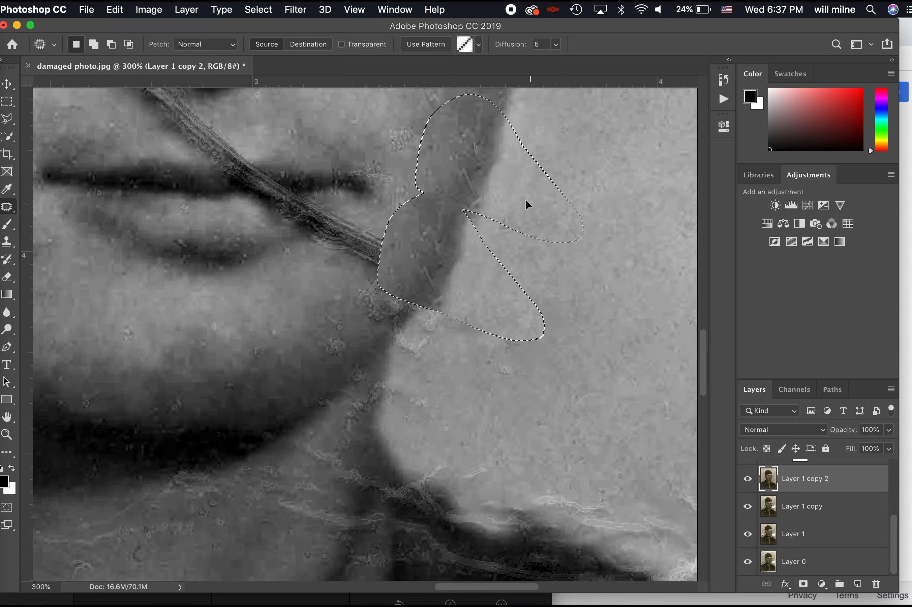
{"action": "key", "text": "super+d"}
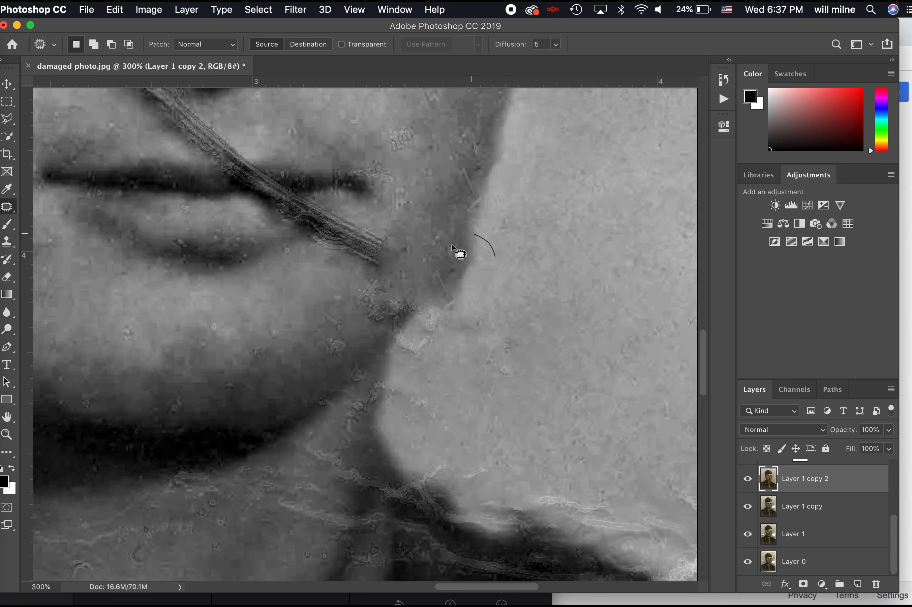
{"action": "left_click_drag", "start_coordinate": [425, 315], "coordinate": [495, 332]}
{"action": "key", "text": "super+minus"}
{"action": "key", "text": "super+minus"}
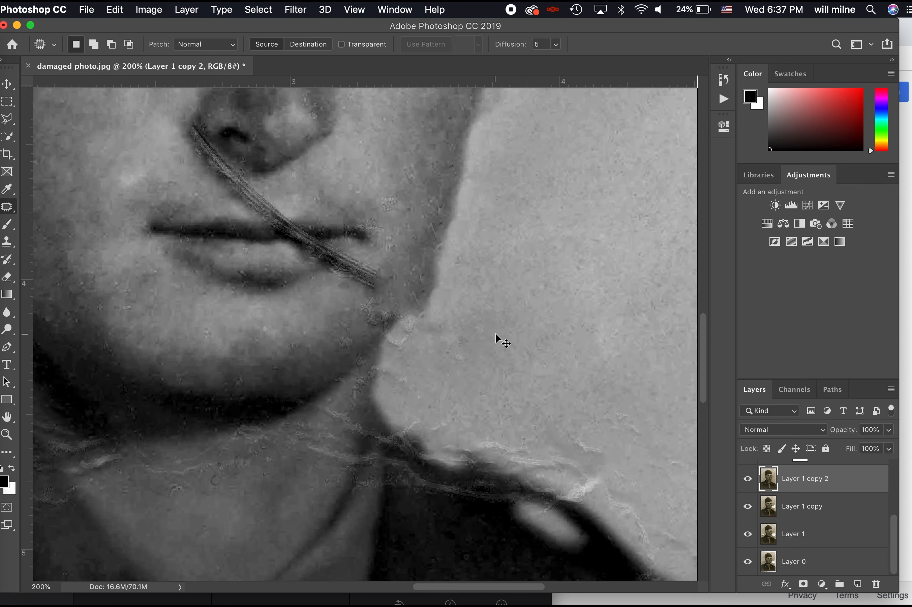
{"action": "key", "text": "super+z"}
{"action": "key", "text": "super+z"}
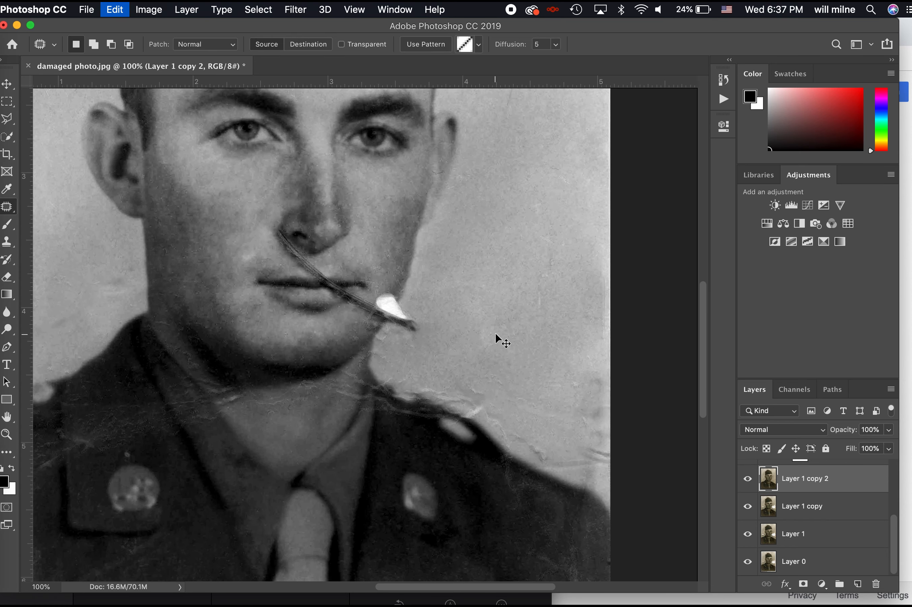
{"action": "key", "text": "super+d"}
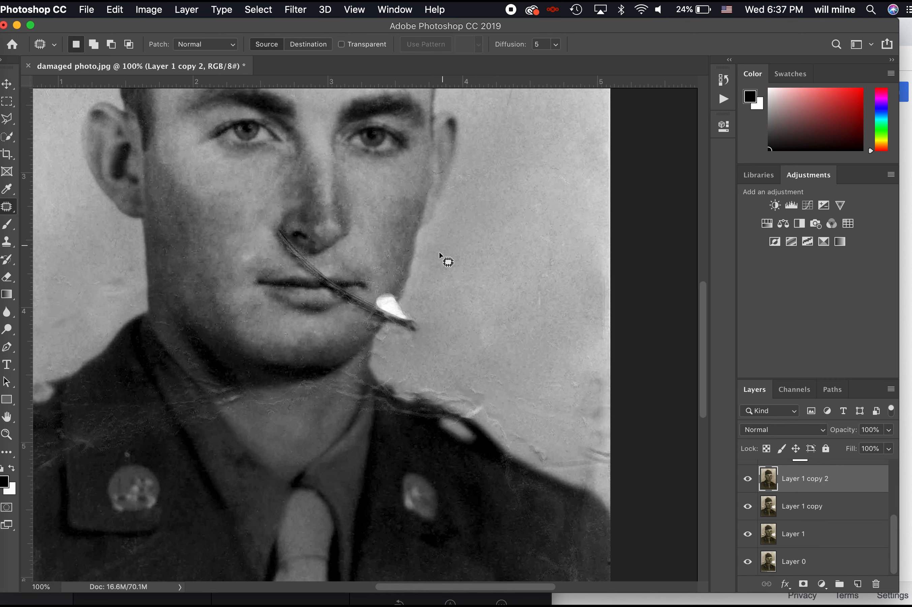
At 300% zoom, Clone Stamp over the white blob's upper part and the adjacent scratch
{"action": "left_click", "coordinate": [10, 241]}
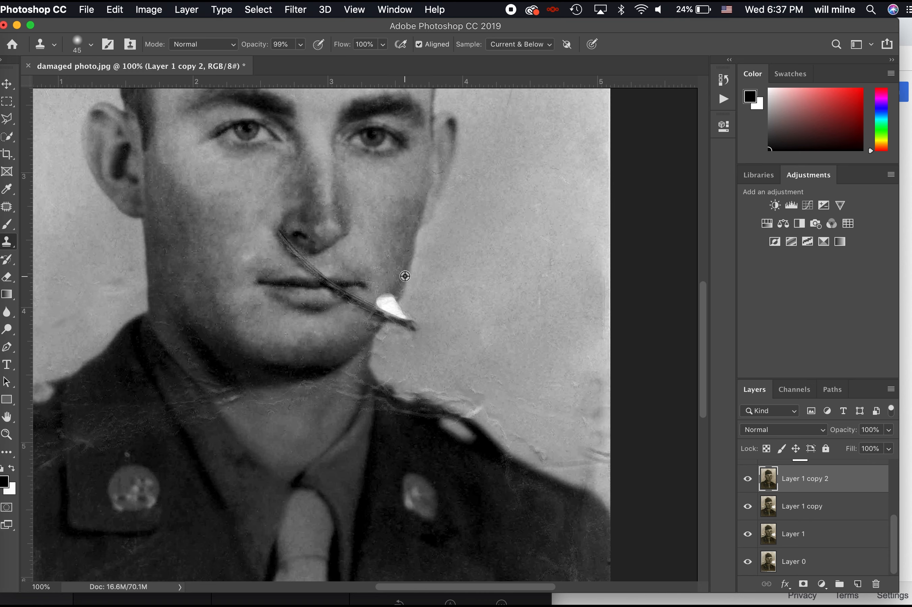
{"action": "key", "text": "super+equal"}
{"action": "key", "text": "super+equal"}
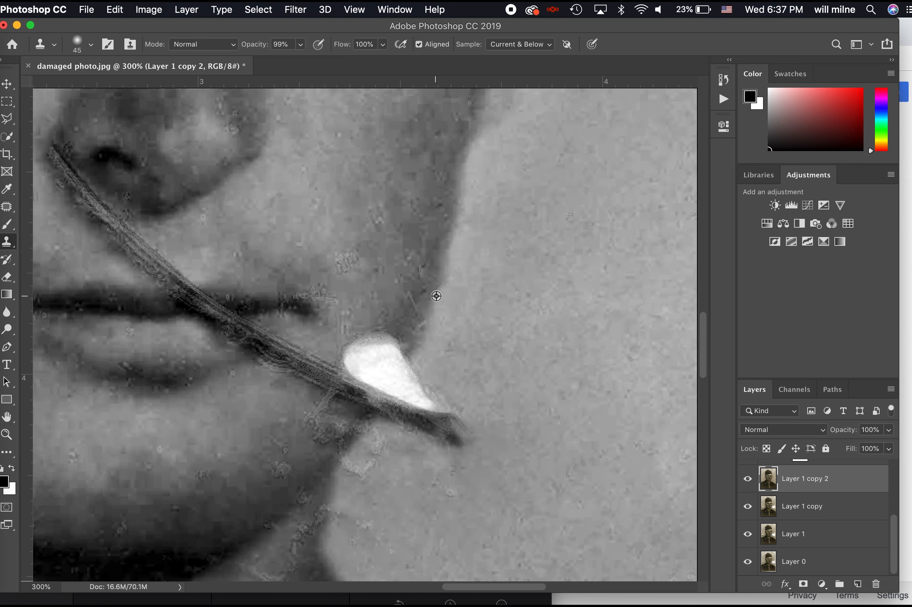
{"action": "left_click", "coordinate": [408, 359], "text": "alt"}
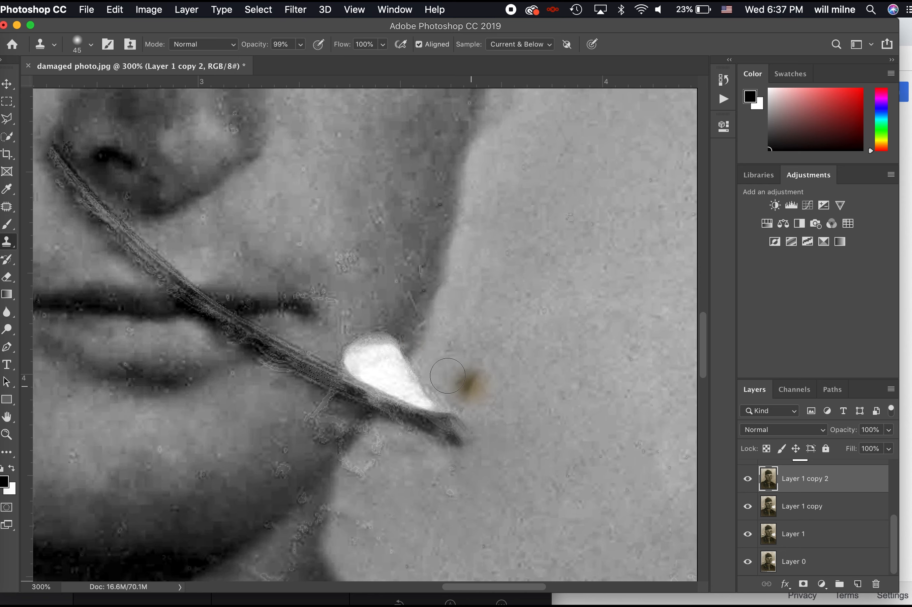
{"action": "mouse_move", "coordinate": [408, 361]}
{"action": "left_mouse_down"}
{"action": "mouse_move", "coordinate": [389, 381]}
{"action": "mouse_move", "coordinate": [400, 344]}
{"action": "mouse_move", "coordinate": [383, 363]}
{"action": "mouse_move", "coordinate": [379, 337]}
{"action": "mouse_move", "coordinate": [354, 358]}
{"action": "mouse_move", "coordinate": [355, 348]}
{"action": "mouse_move", "coordinate": [384, 361]}
{"action": "left_mouse_up"}
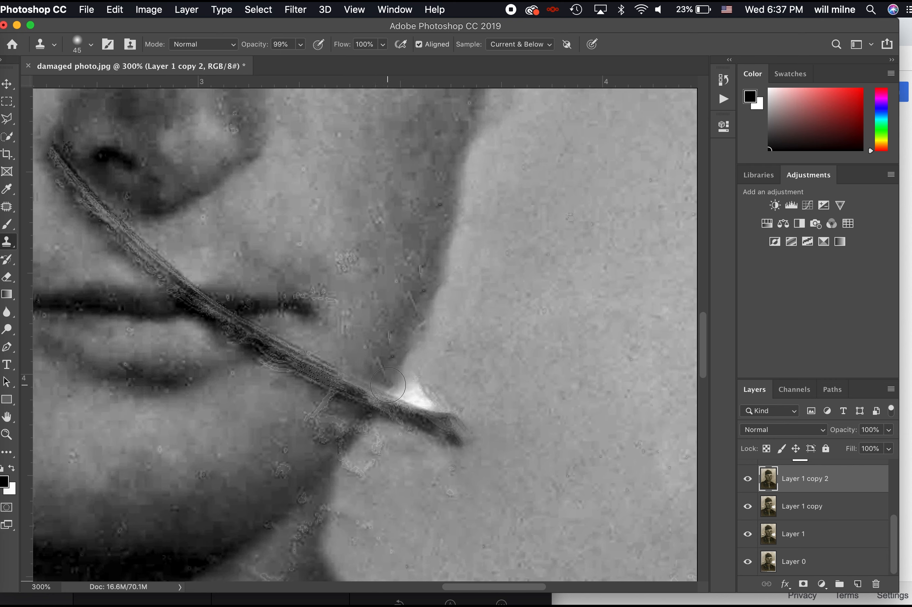
{"action": "mouse_move", "coordinate": [377, 403]}
{"action": "left_mouse_down"}
{"action": "mouse_move", "coordinate": [368, 383]}
{"action": "mouse_move", "coordinate": [354, 403]}
{"action": "mouse_move", "coordinate": [375, 370]}
{"action": "mouse_move", "coordinate": [338, 399]}
{"action": "mouse_move", "coordinate": [347, 391]}
{"action": "mouse_move", "coordinate": [334, 426]}
{"action": "mouse_move", "coordinate": [356, 387]}
{"action": "left_mouse_up"}
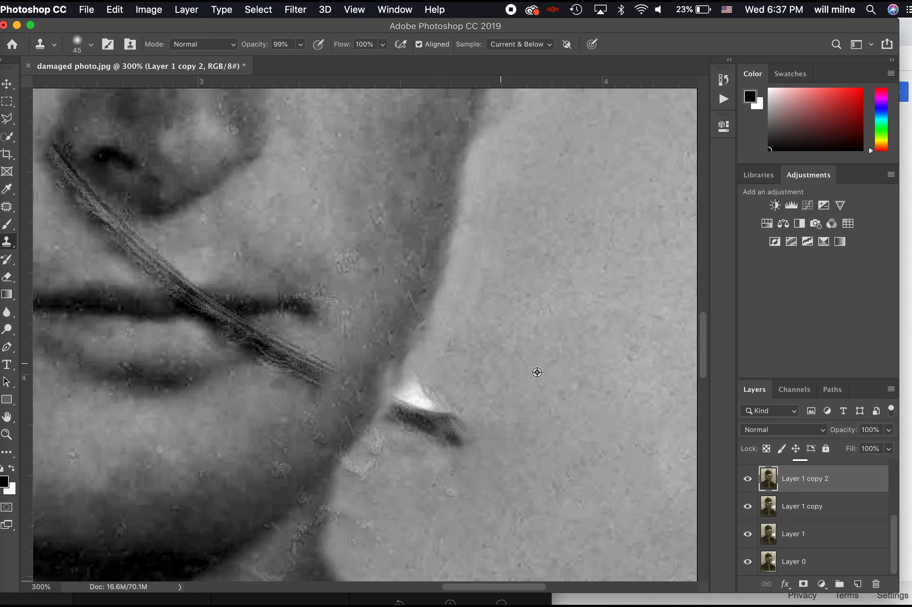
Clone clean background over the rest of the blob, the dark mark and the jaw-edge specks
{"action": "left_click", "coordinate": [550, 361], "text": "alt"}
{"action": "mouse_move", "coordinate": [473, 423]}
{"action": "left_mouse_down"}
{"action": "mouse_move", "coordinate": [444, 439]}
{"action": "mouse_move", "coordinate": [439, 409]}
{"action": "mouse_move", "coordinate": [415, 435]}
{"action": "mouse_move", "coordinate": [409, 416]}
{"action": "mouse_move", "coordinate": [424, 380]}
{"action": "left_mouse_up"}
{"action": "mouse_move", "coordinate": [375, 459]}
{"action": "left_mouse_down"}
{"action": "mouse_move", "coordinate": [355, 483]}
{"action": "mouse_move", "coordinate": [375, 513]}
{"action": "mouse_move", "coordinate": [350, 540]}
{"action": "mouse_move", "coordinate": [360, 464]}
{"action": "mouse_move", "coordinate": [370, 451]}
{"action": "left_mouse_up"}
{"action": "left_click", "coordinate": [490, 419], "text": "alt"}
{"action": "left_click_drag", "start_coordinate": [439, 304], "coordinate": [400, 406]}
{"action": "left_click", "coordinate": [524, 222], "text": "alt"}
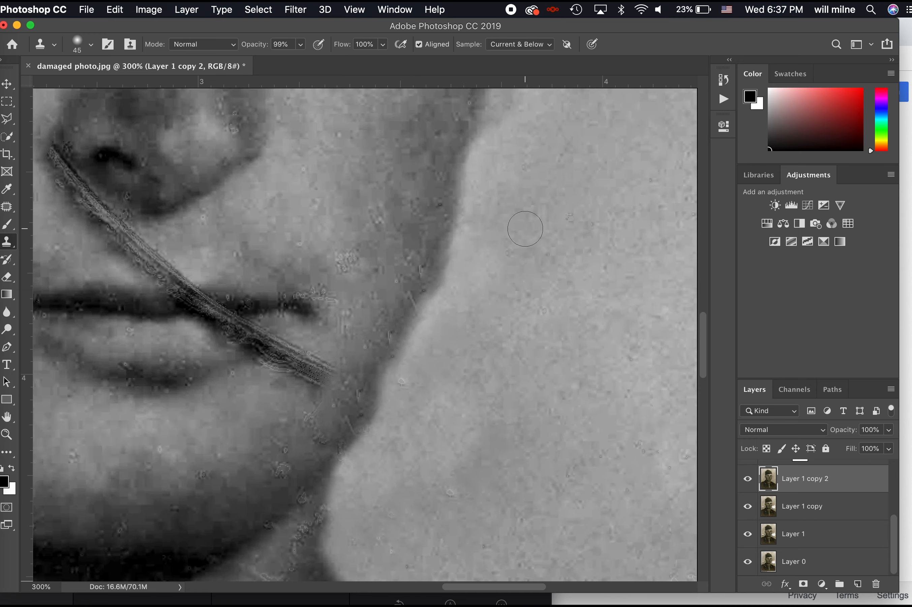
{"action": "left_click_drag", "start_coordinate": [478, 234], "coordinate": [436, 323]}
{"action": "key", "text": "super+minus"}
{"action": "key", "text": "super+minus"}
{"action": "key", "text": "super+minus"}
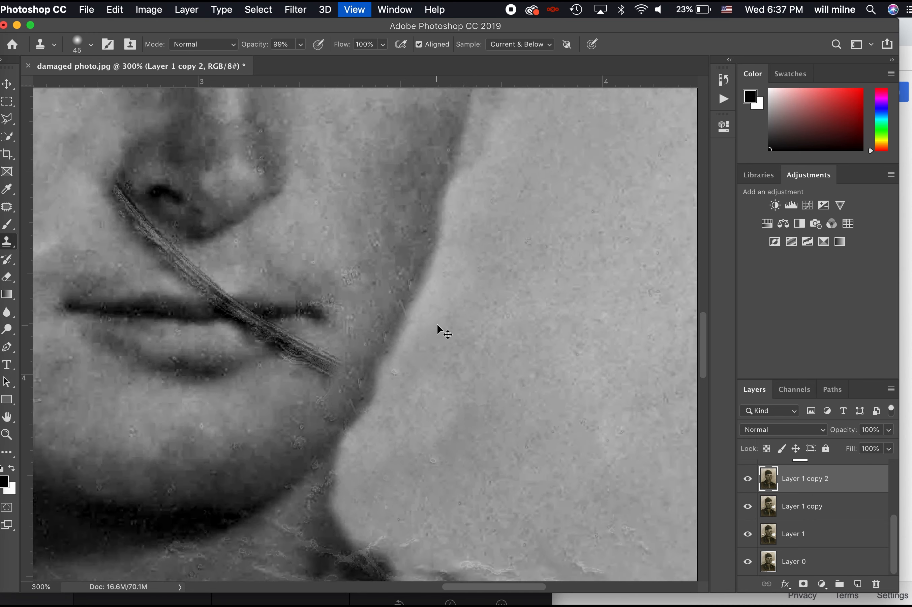
Clone along the jaw edge, the scratch's lower end by the chin, and between nose and lips
{"action": "key", "text": "super+plus"}
{"action": "key", "text": "super+plus"}
{"action": "key", "text": "super+plus"}
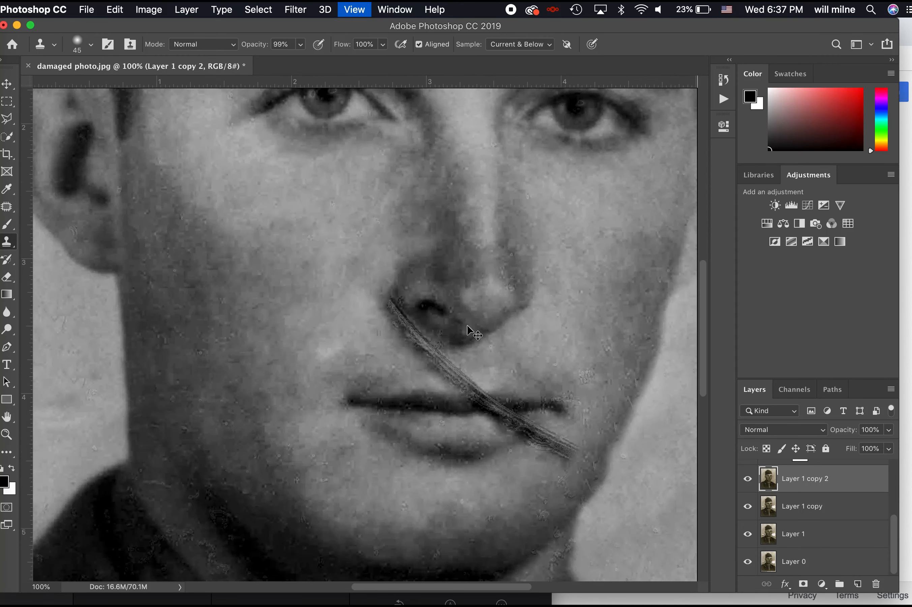
{"action": "scroll", "coordinate": [507, 340], "scroll_direction": "down", "scroll_amount": 5}
{"action": "scroll", "coordinate": [508, 340], "scroll_direction": "right", "scroll_amount": 5}
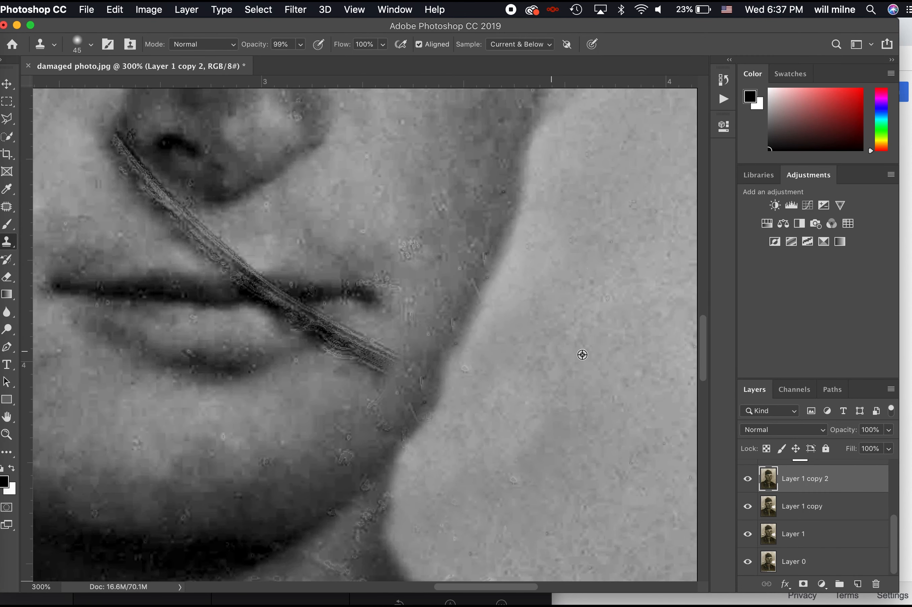
{"action": "left_click", "coordinate": [515, 340], "text": "alt"}
{"action": "mouse_move", "coordinate": [459, 387]}
{"action": "left_mouse_down"}
{"action": "mouse_move", "coordinate": [427, 444]}
{"action": "mouse_move", "coordinate": [442, 436]}
{"action": "left_mouse_up"}
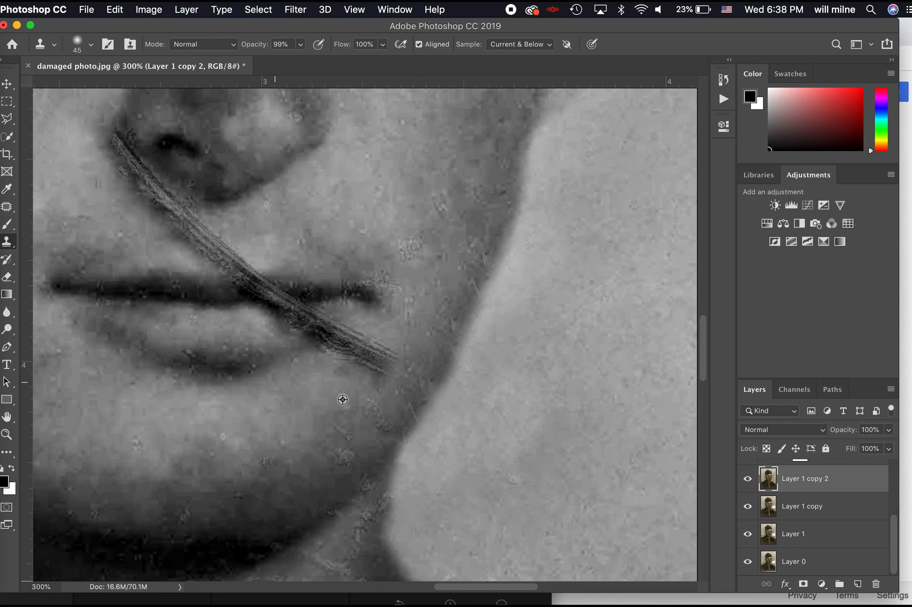
{"action": "left_click", "coordinate": [325, 416], "text": "alt"}
{"action": "mouse_move", "coordinate": [352, 388]}
{"action": "left_mouse_down"}
{"action": "mouse_move", "coordinate": [393, 345]}
{"action": "mouse_move", "coordinate": [356, 374]}
{"action": "mouse_move", "coordinate": [366, 349]}
{"action": "mouse_move", "coordinate": [347, 344]}
{"action": "left_mouse_up"}
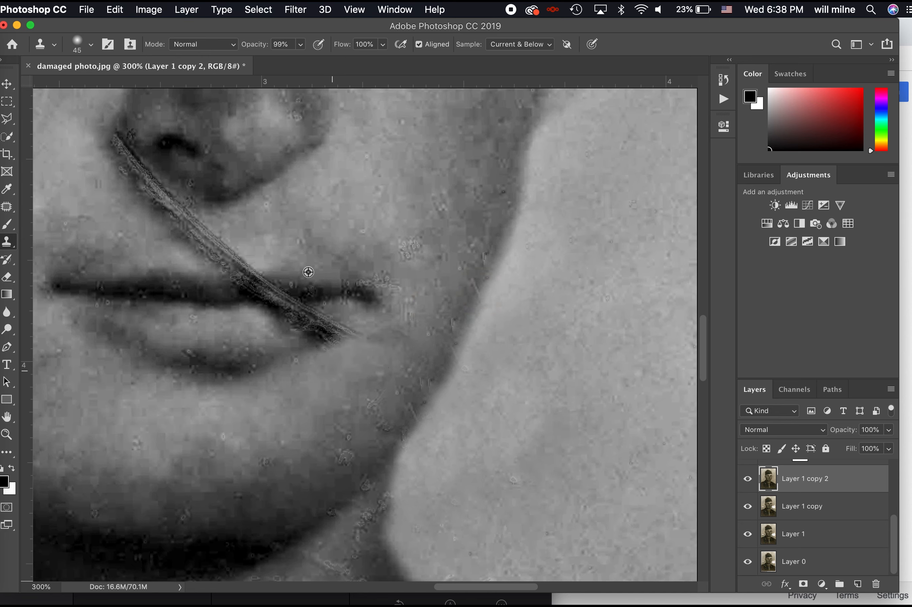
{"action": "left_click_drag", "start_coordinate": [236, 236], "coordinate": [185, 230]}
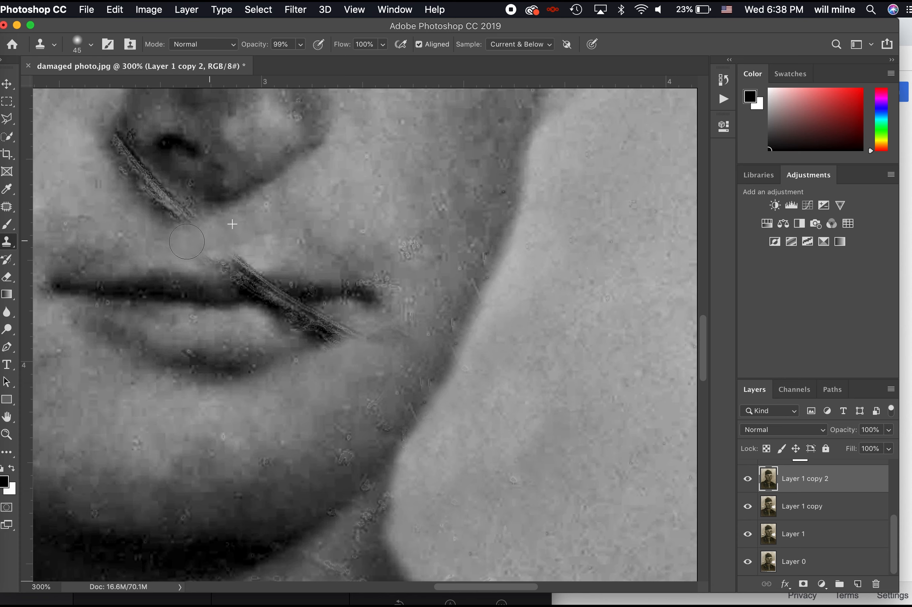
Cover the lip scratch with cloned lip texture using a size-9 brush
{"action": "scroll", "coordinate": [172, 273], "scroll_direction": "up", "scroll_amount": 5}
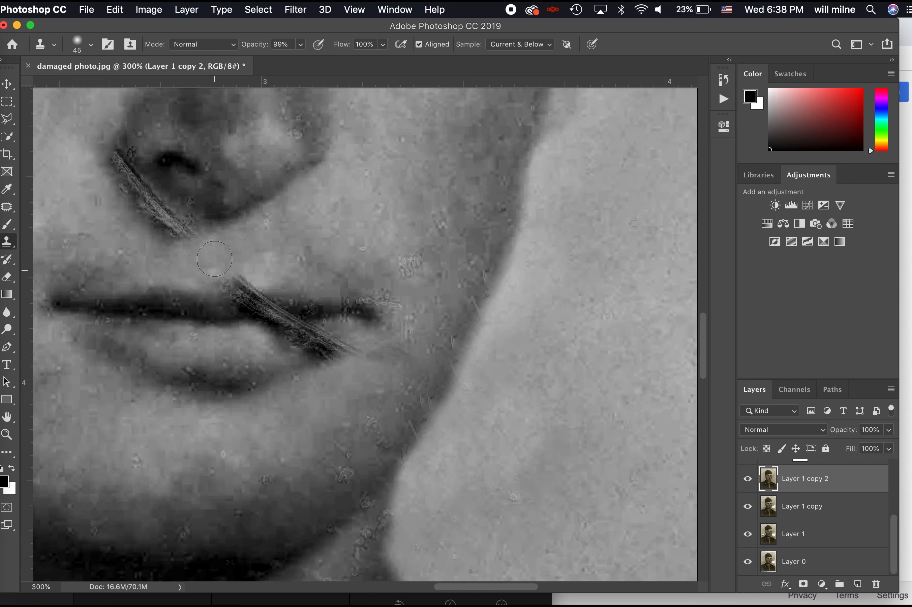
{"action": "scroll", "coordinate": [244, 212], "scroll_direction": "left", "scroll_amount": 5}
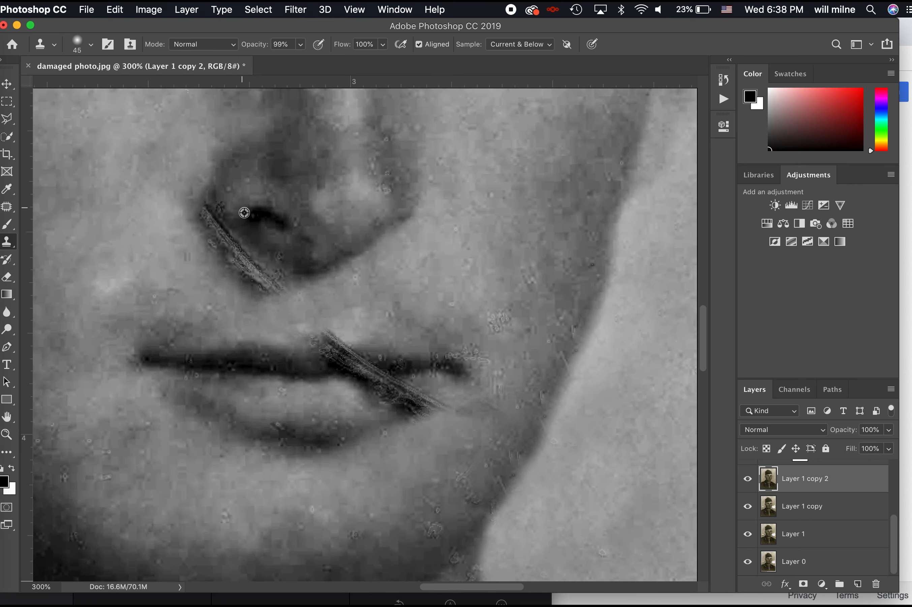
{"action": "left_click", "coordinate": [300, 363], "text": "alt"}
{"action": "key", "text": "super+equal"}
{"action": "key", "text": "super+equal"}
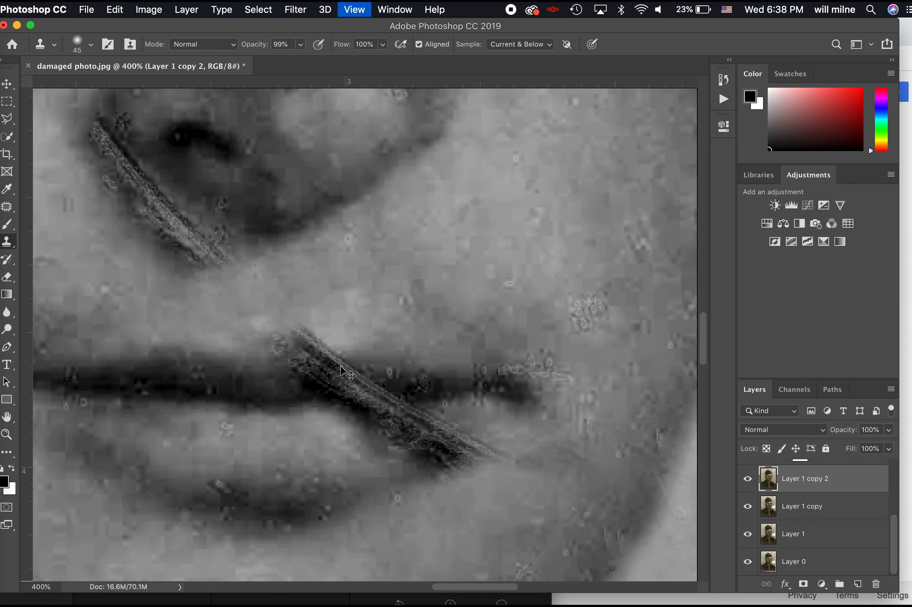
{"action": "key", "text": "bracketleft"}
{"action": "key", "text": "bracketleft"}
{"action": "key", "text": "bracketleft"}
{"action": "key", "text": "bracketleft"}
{"action": "key", "text": "bracketleft"}
{"action": "key", "text": "bracketleft"}
{"action": "key", "text": "bracketleft"}
{"action": "key", "text": "bracketleft"}
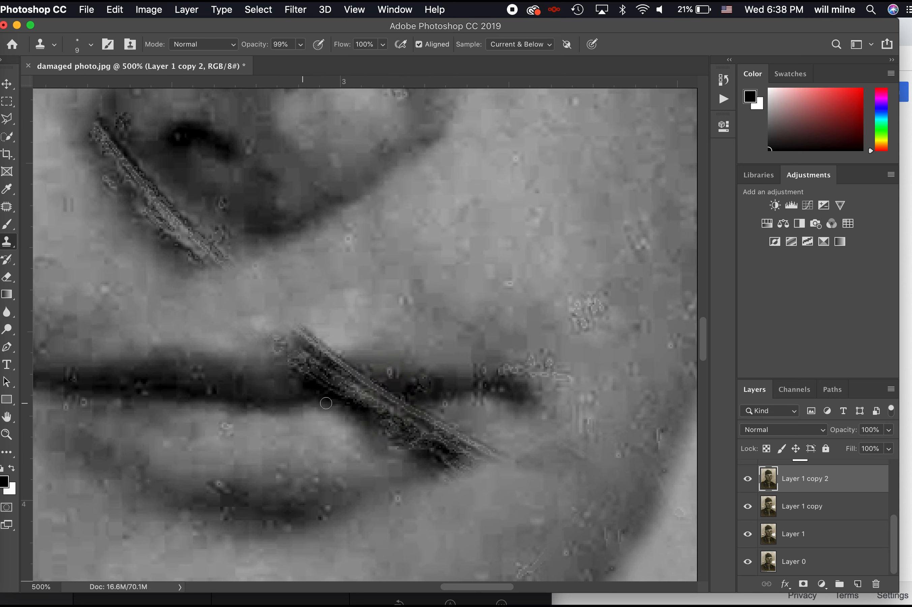
{"action": "mouse_move", "coordinate": [356, 405]}
{"action": "left_mouse_down"}
{"action": "mouse_move", "coordinate": [341, 399]}
{"action": "mouse_move", "coordinate": [379, 395]}
{"action": "mouse_move", "coordinate": [354, 401]}
{"action": "mouse_move", "coordinate": [376, 405]}
{"action": "mouse_move", "coordinate": [345, 407]}
{"action": "left_mouse_up"}
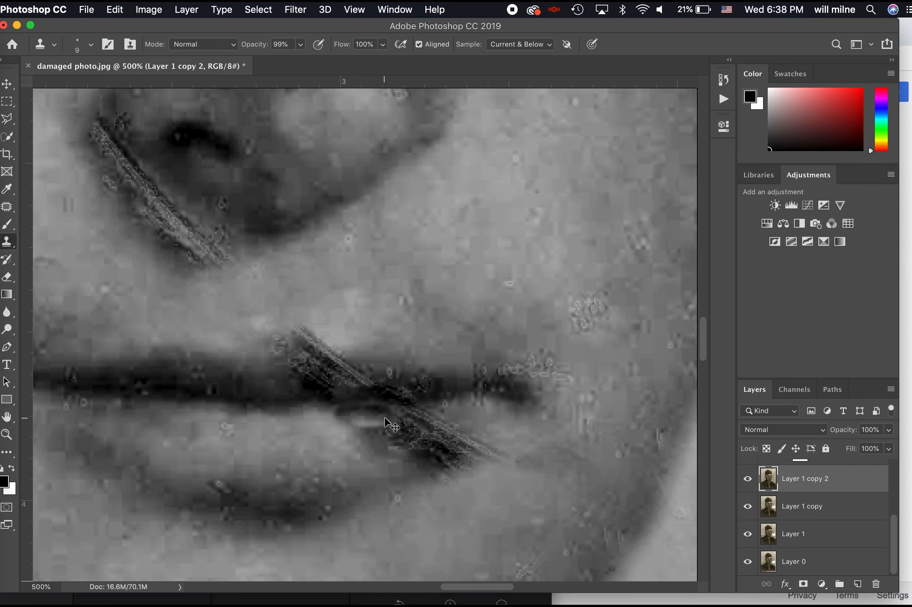
Draw a rectangular marquee around the unscratched left half of the lips
{"action": "key", "text": "super+minus"}
{"action": "key", "text": "super+minus"}
{"action": "key", "text": "super+minus"}
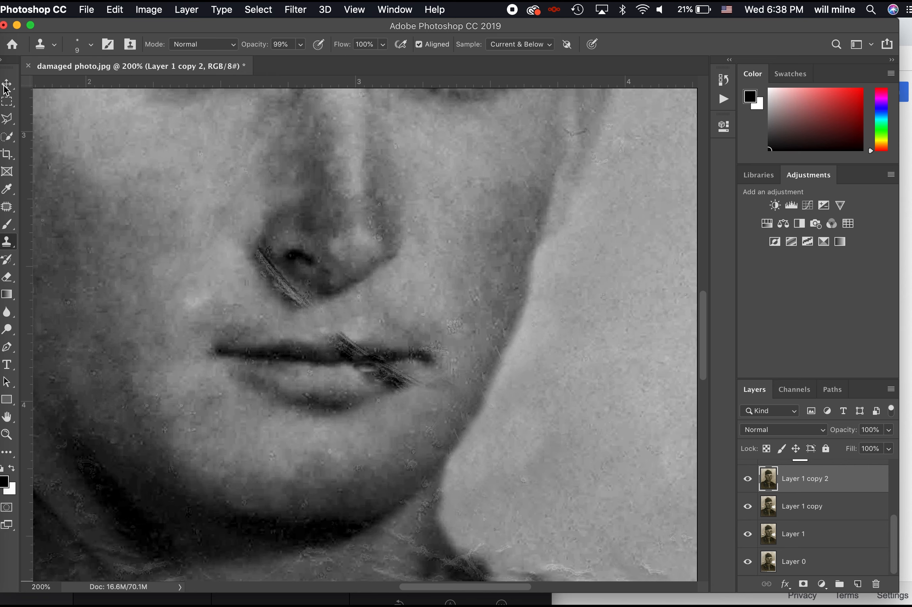
{"action": "left_click", "coordinate": [8, 101]}
{"action": "left_click_drag", "start_coordinate": [185, 316], "coordinate": [323, 434]}
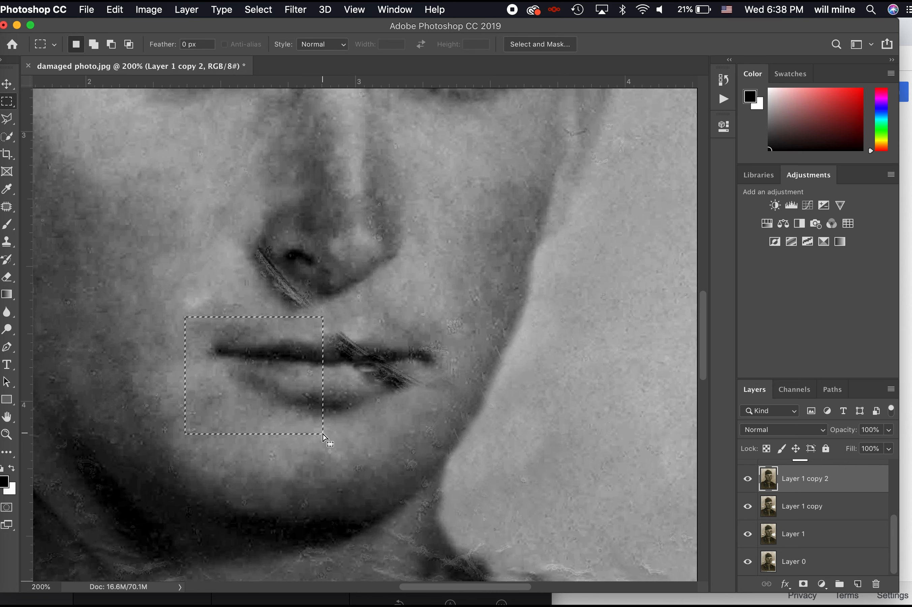
Copy the lip selection to Layer 2, flip it horizontally, and move it over the right lip
{"action": "key", "text": "ctrl+j"}
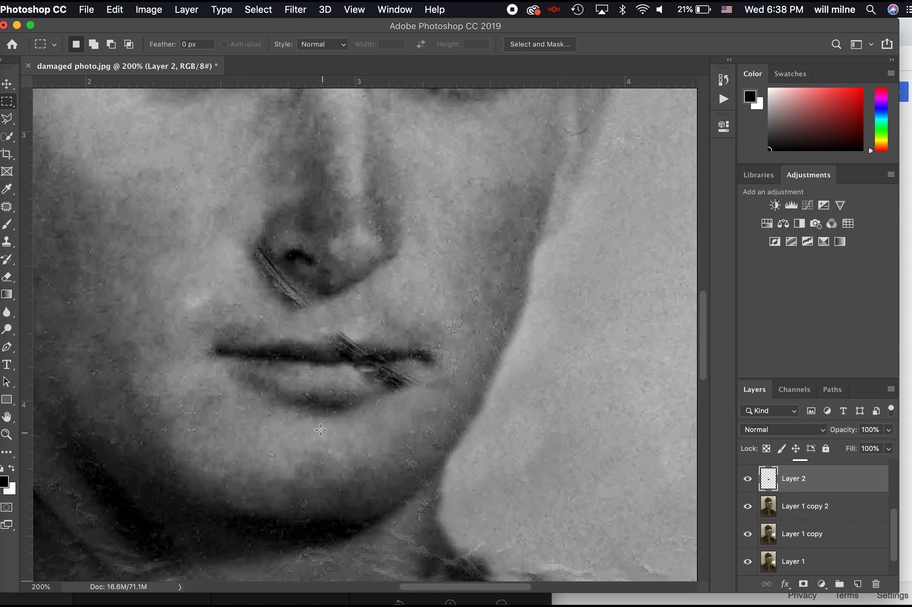
{"action": "left_click", "coordinate": [749, 482], "text": "alt"}
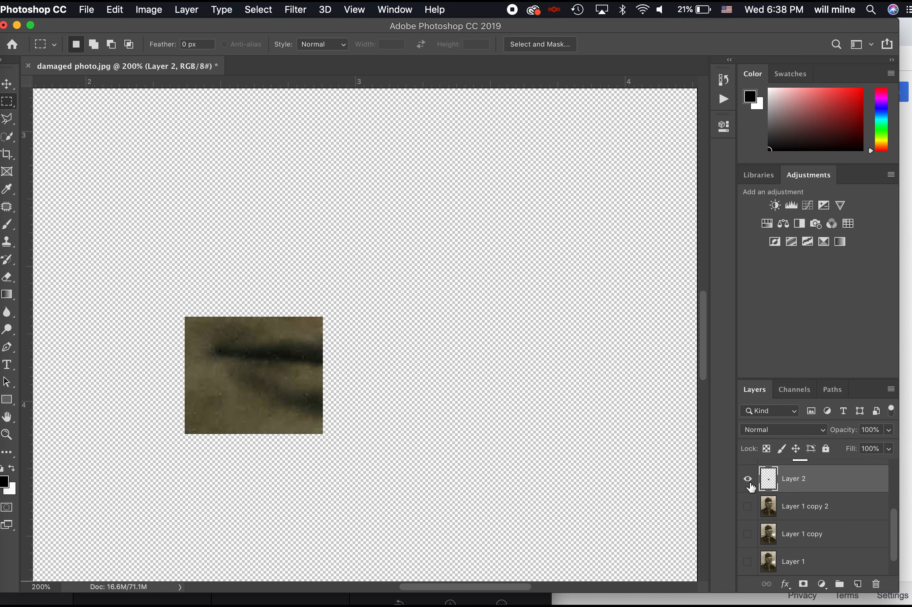
{"action": "left_click", "coordinate": [749, 482], "text": "alt"}
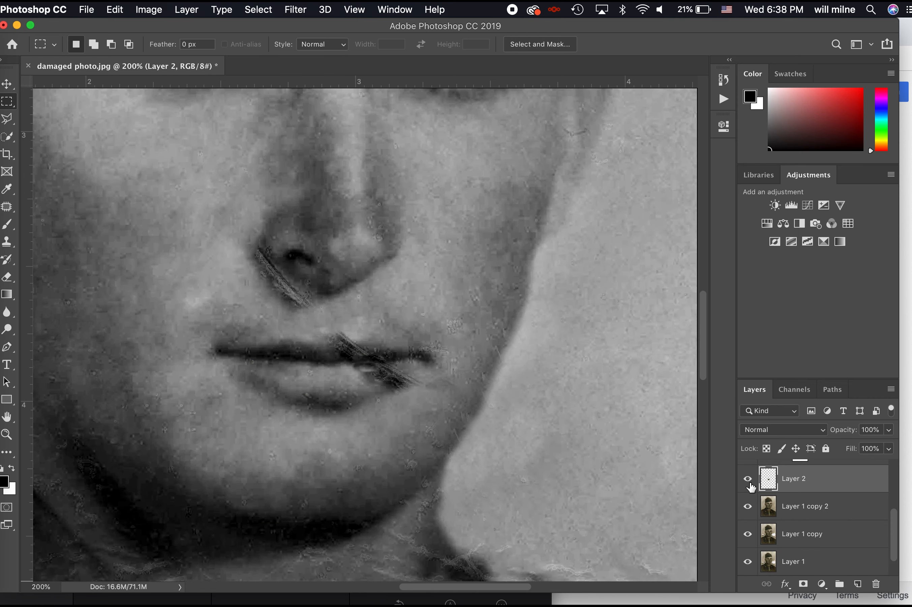
{"action": "key", "text": "ctrl+t"}
{"action": "right_click", "coordinate": [291, 370]}
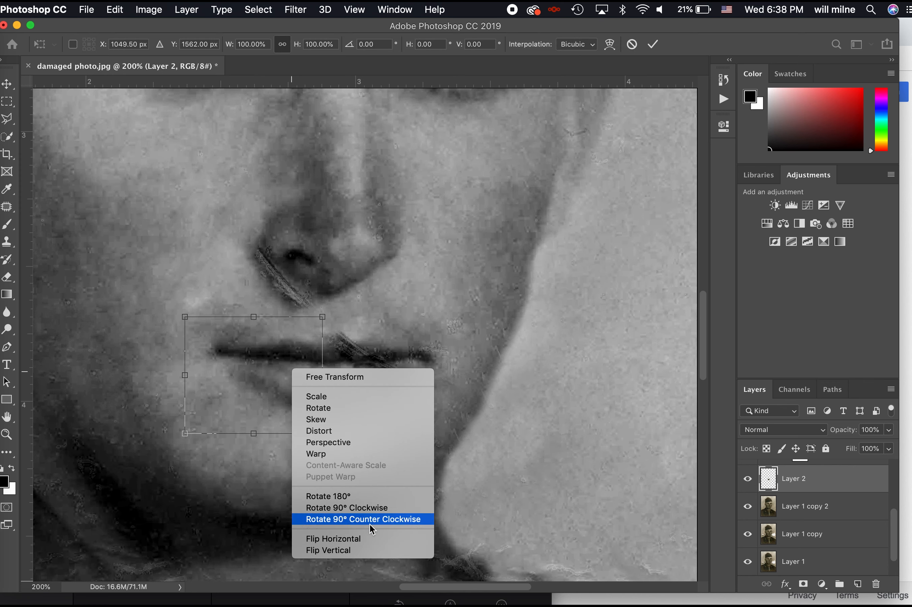
{"action": "left_click", "coordinate": [363, 540]}
{"action": "key", "text": "Return"}
{"action": "left_click_drag", "start_coordinate": [282, 375], "coordinate": [421, 375]}
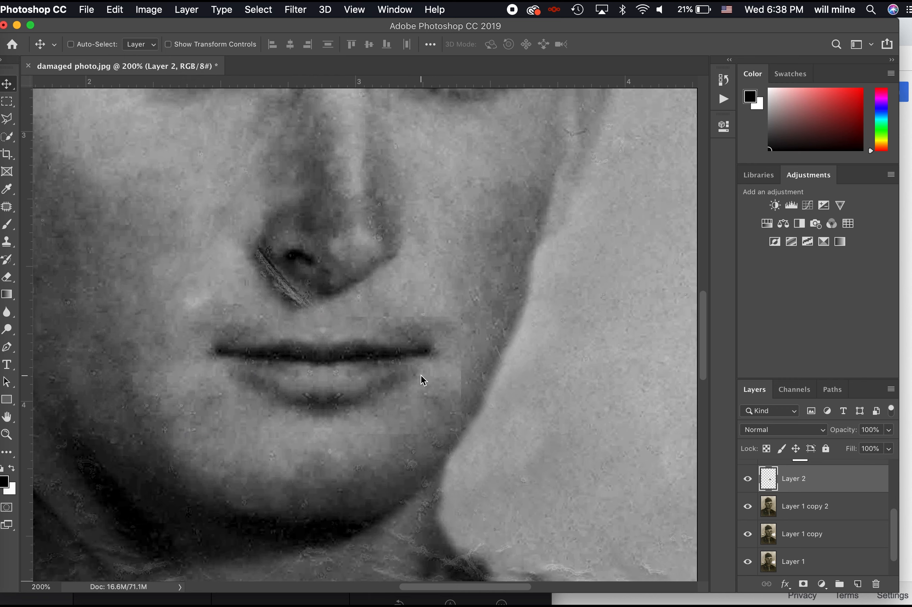
Add a layer mask and brush black at size 175 to hide the seam above the lip
{"action": "left_click", "coordinate": [803, 584]}
{"action": "key", "text": "b"}
{"action": "key", "text": "bracketleft"}
{"action": "key", "text": "bracketleft"}
{"action": "key", "text": "bracketleft"}
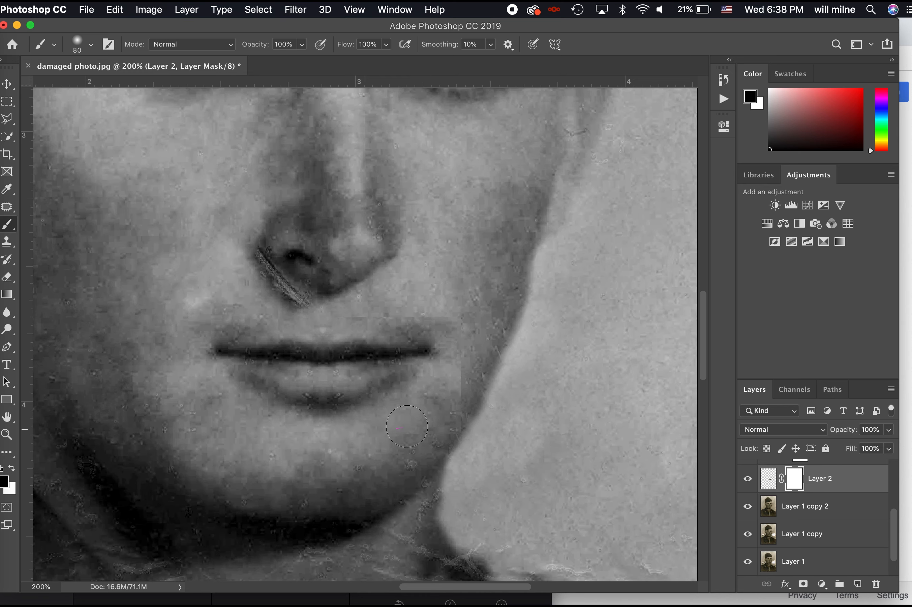
{"action": "mouse_move", "coordinate": [465, 320]}
{"action": "left_mouse_down"}
{"action": "mouse_move", "coordinate": [430, 300]}
{"action": "mouse_move", "coordinate": [277, 301]}
{"action": "left_mouse_up"}
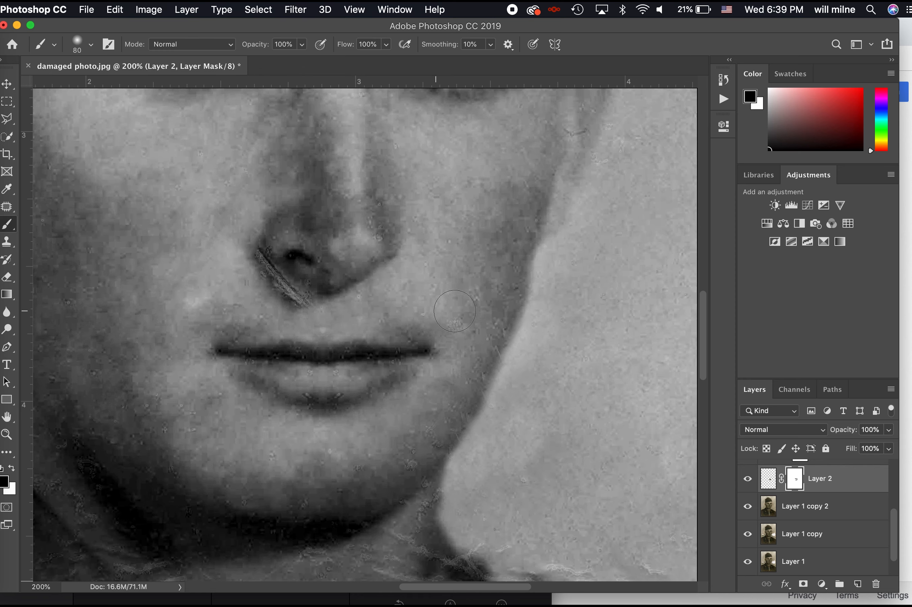
Toggle Layer 2 to compare the lips with and without the patch and fine-tune its placement
{"action": "left_click", "coordinate": [750, 480]}
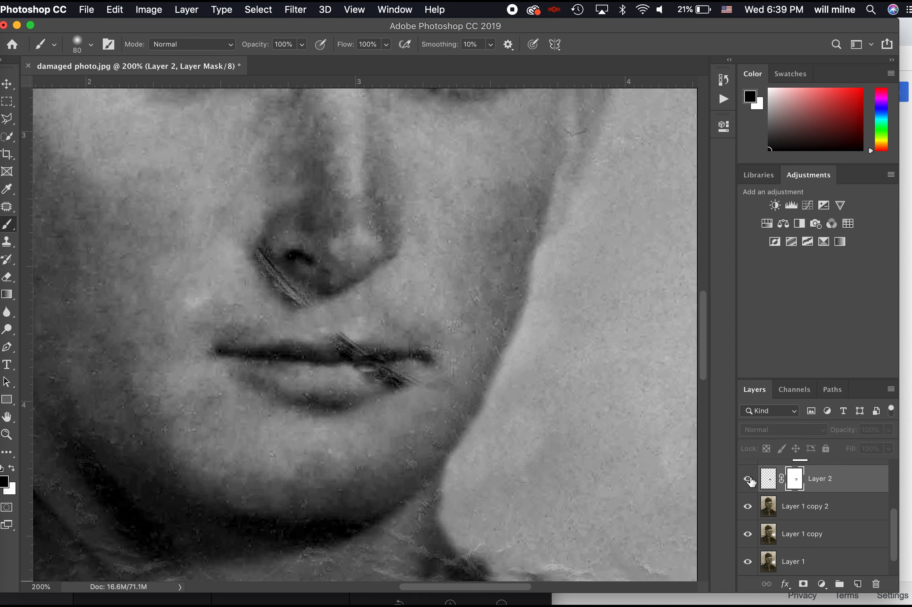
{"action": "left_click", "coordinate": [750, 480]}
{"action": "left_click", "coordinate": [750, 479]}
{"action": "key", "text": "super+t"}
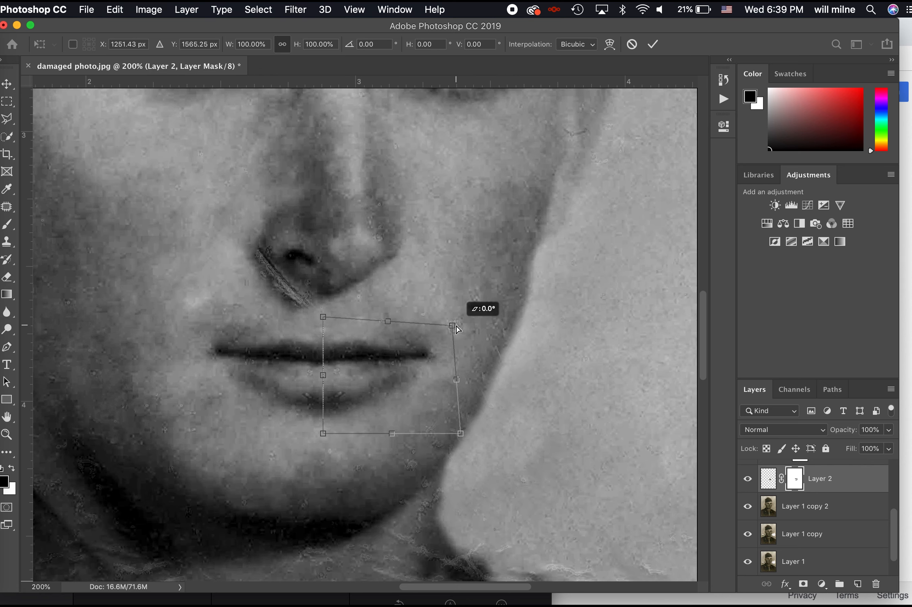
{"action": "key", "text": "Return"}
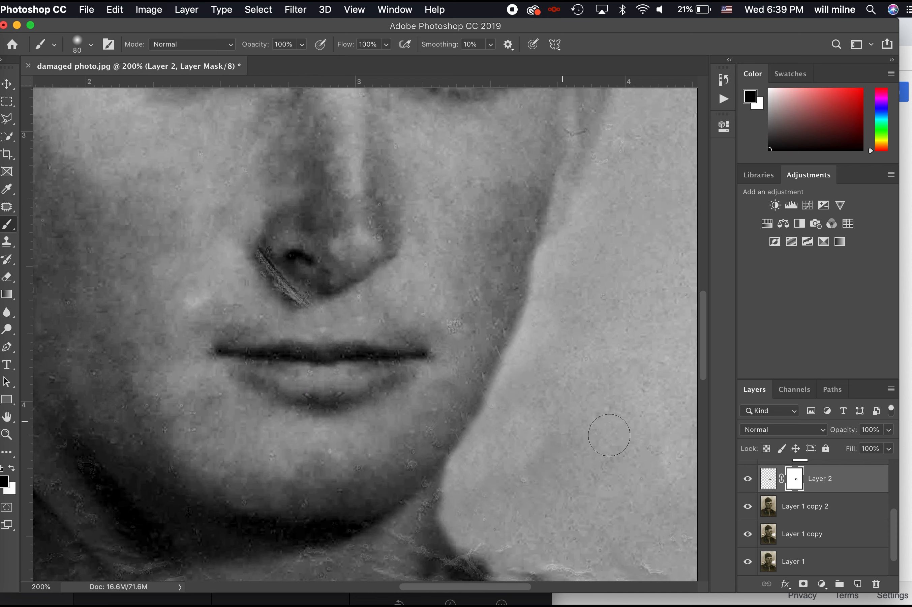
{"action": "left_click", "coordinate": [747, 479]}
{"action": "left_click", "coordinate": [747, 478]}
{"action": "left_click", "coordinate": [748, 478]}
{"action": "left_click", "coordinate": [747, 478]}
{"action": "key", "text": "super+minus"}
{"action": "key", "text": "super+minus"}
{"action": "key", "text": "super+minus"}
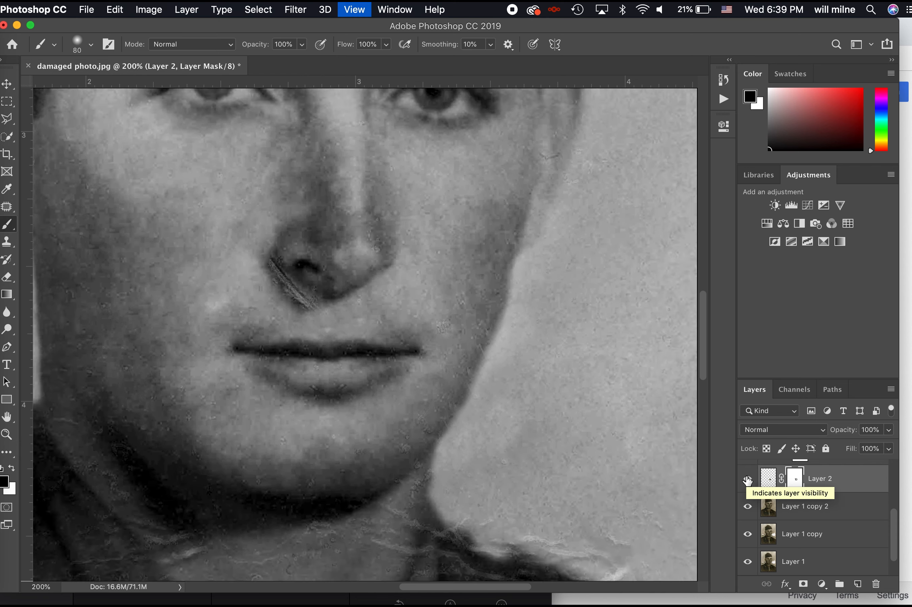
{"action": "key", "text": "super+plus"}
{"action": "key", "text": "super+plus"}
{"action": "key", "text": "super+plus"}
{"action": "key", "text": "super+plus"}
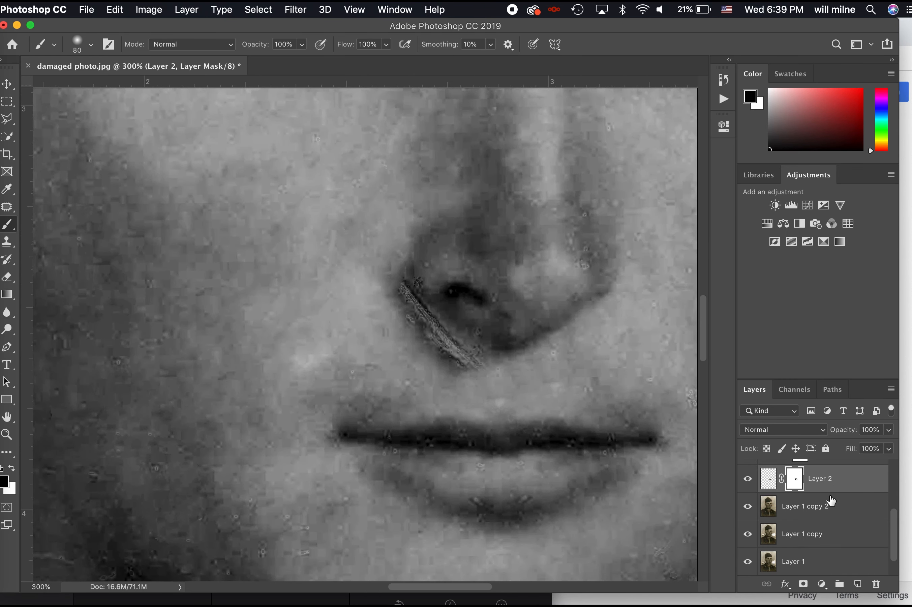
On Layer 1 copy 2, patch the diagonal scratch beside the nostril with clean skin
{"action": "left_click", "coordinate": [838, 510]}
{"action": "key", "text": "s"}
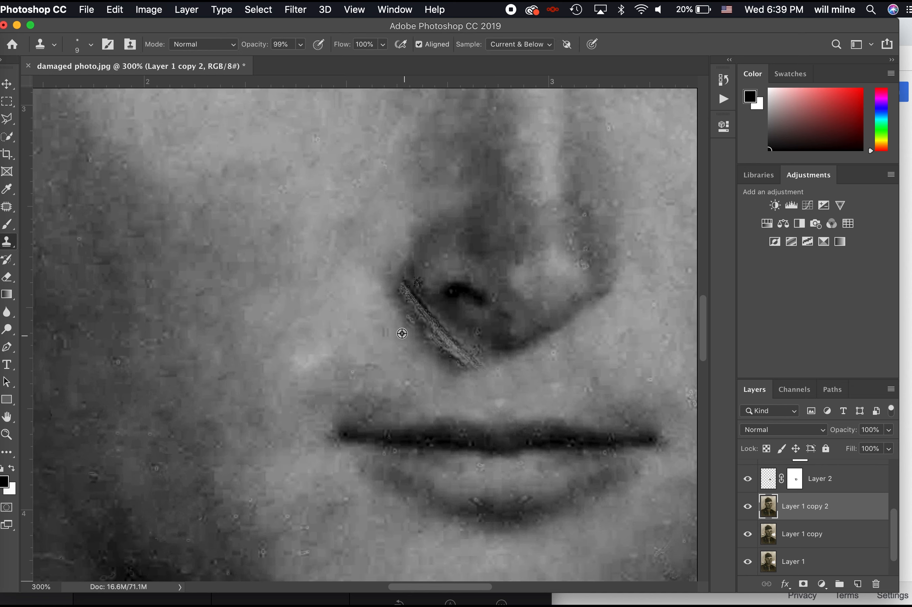
{"action": "key", "text": "bracketright"}
{"action": "key", "text": "bracketright"}
{"action": "key", "text": "bracketright"}
{"action": "key", "text": "bracketright"}
{"action": "left_click", "coordinate": [377, 270], "text": "alt"}
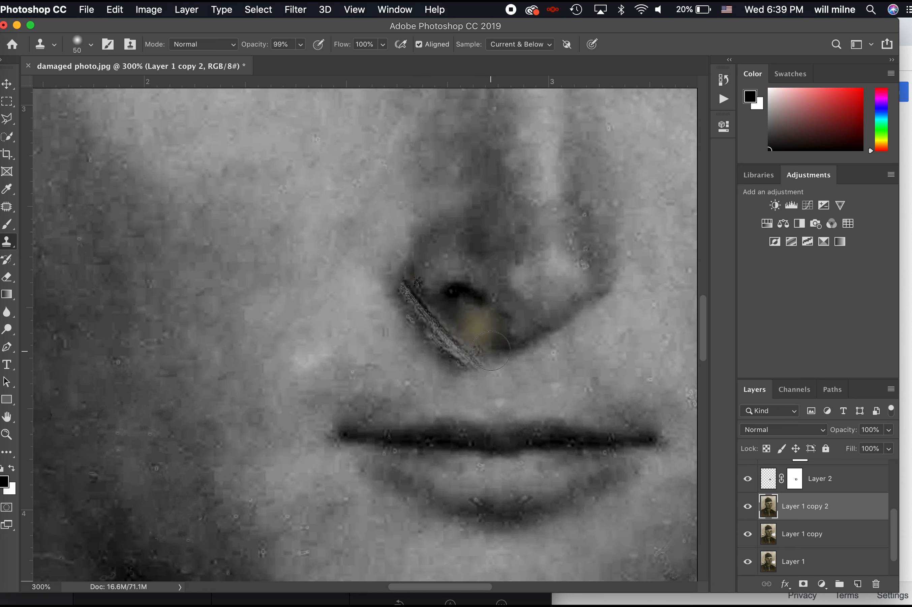
{"action": "key", "text": "j"}
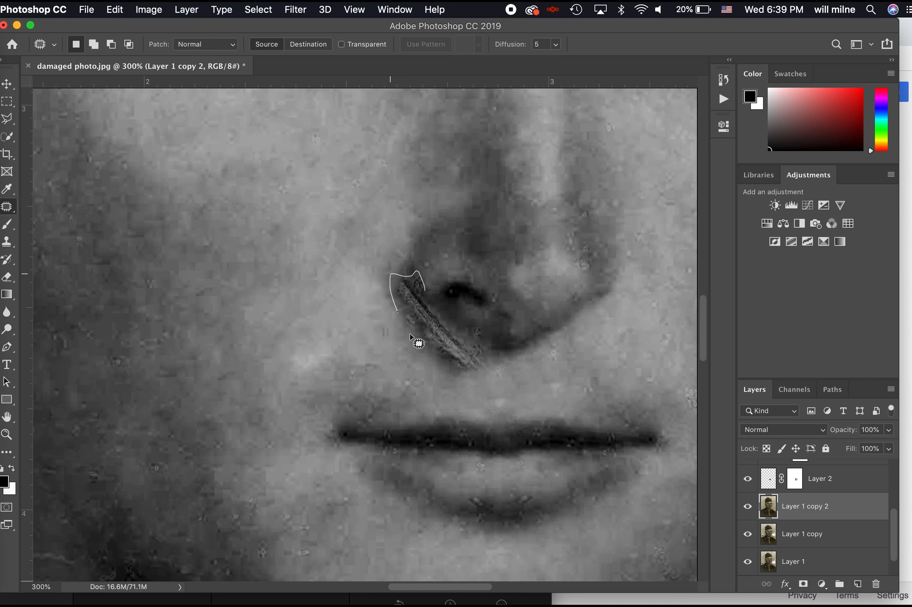
{"action": "left_click_drag", "start_coordinate": [461, 329], "coordinate": [347, 319]}
{"action": "key", "text": "ctrl+d"}
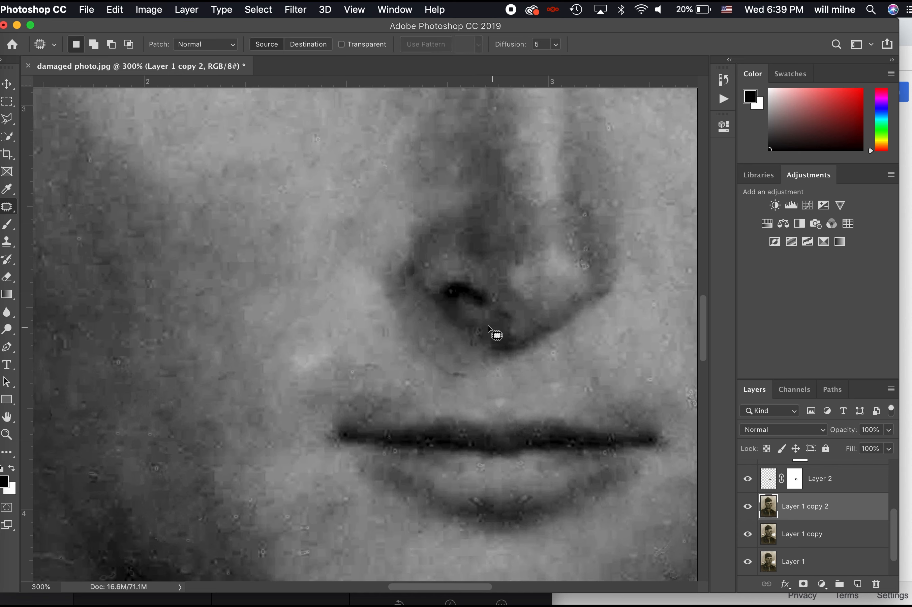
Patch the small speck under the nose and deselect
{"action": "mouse_move", "coordinate": [467, 344]}
{"action": "left_mouse_down"}
{"action": "mouse_move", "coordinate": [490, 346]}
{"action": "mouse_move", "coordinate": [422, 367]}
{"action": "mouse_move", "coordinate": [467, 391]}
{"action": "left_mouse_up"}
{"action": "key", "text": "ctrl+d"}
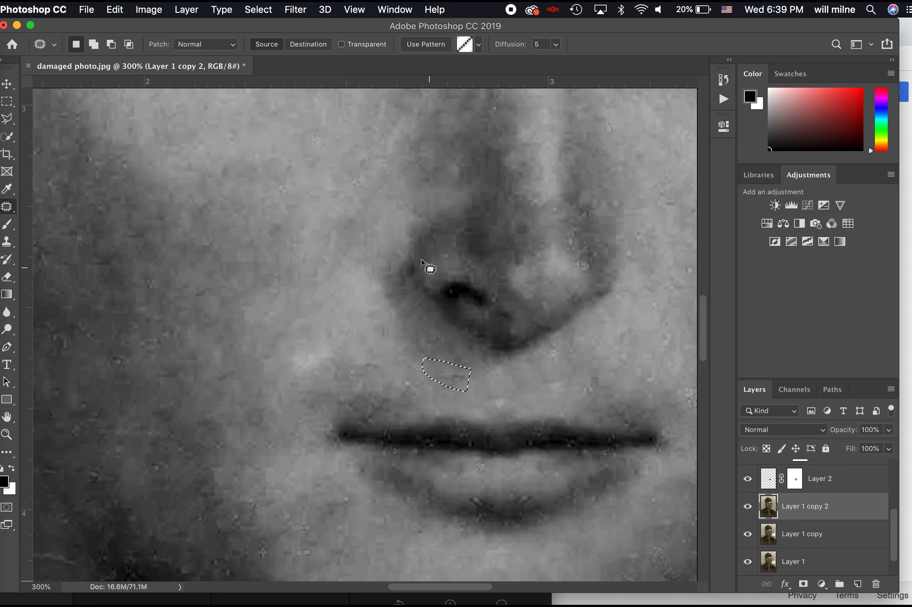
{"action": "key", "text": "ctrl+d"}
{"action": "key", "text": "ctrl+0"}
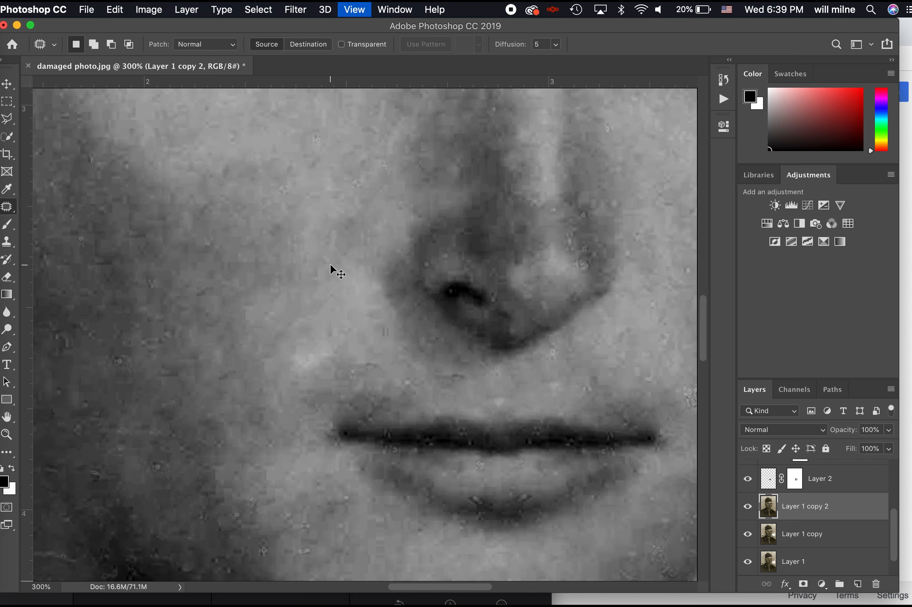
{"action": "key", "text": "ctrl+plus"}
{"action": "key", "text": "ctrl+plus"}
{"action": "key", "text": "ctrl+plus"}
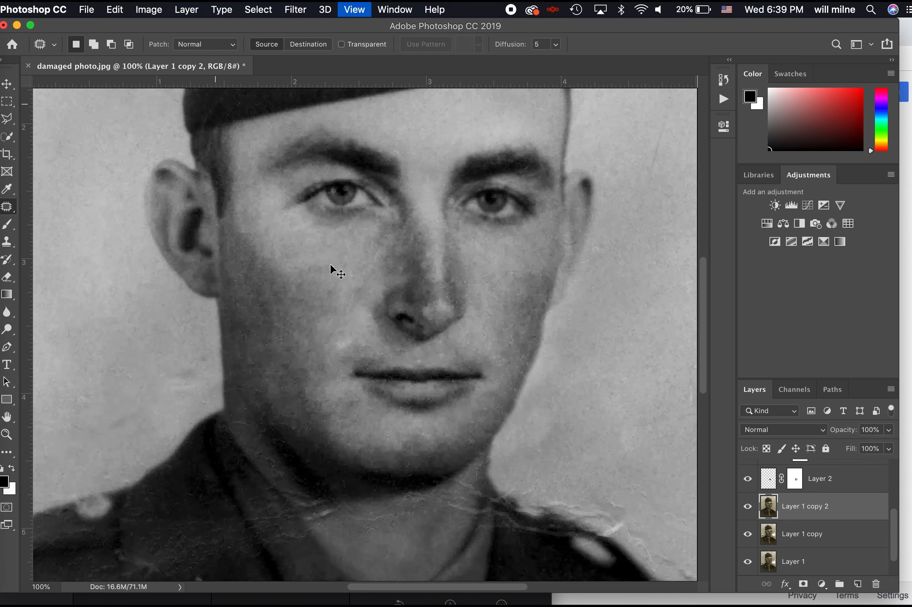
{"action": "mouse_move", "coordinate": [7, 329]}
{"action": "left_mouse_down"}
{"action": "mouse_move", "coordinate": [59, 327]}
{"action": "mouse_move", "coordinate": [64, 341]}
{"action": "left_mouse_up"}
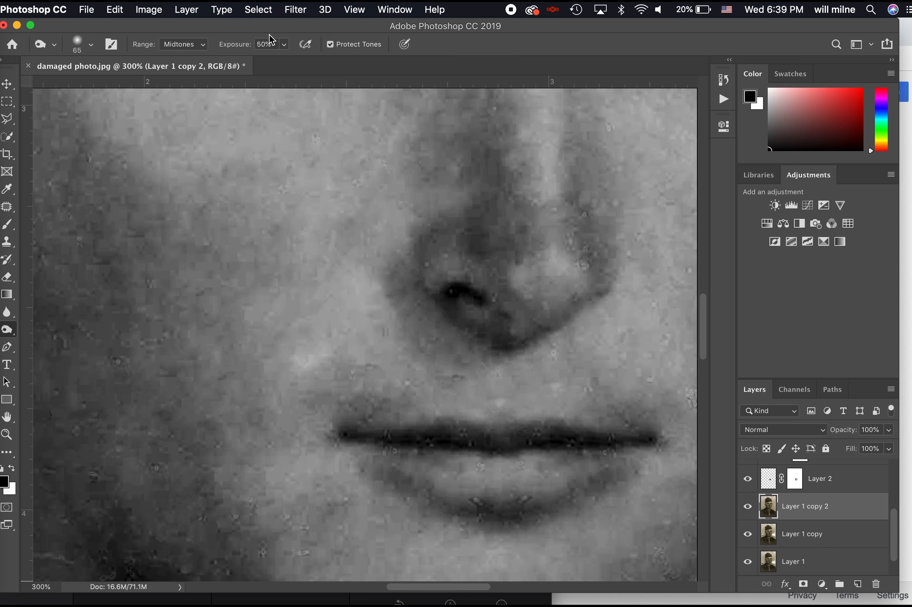
With the Burn Tool at 11% exposure, darken the shading around the nostril
{"action": "left_click", "coordinate": [284, 45]}
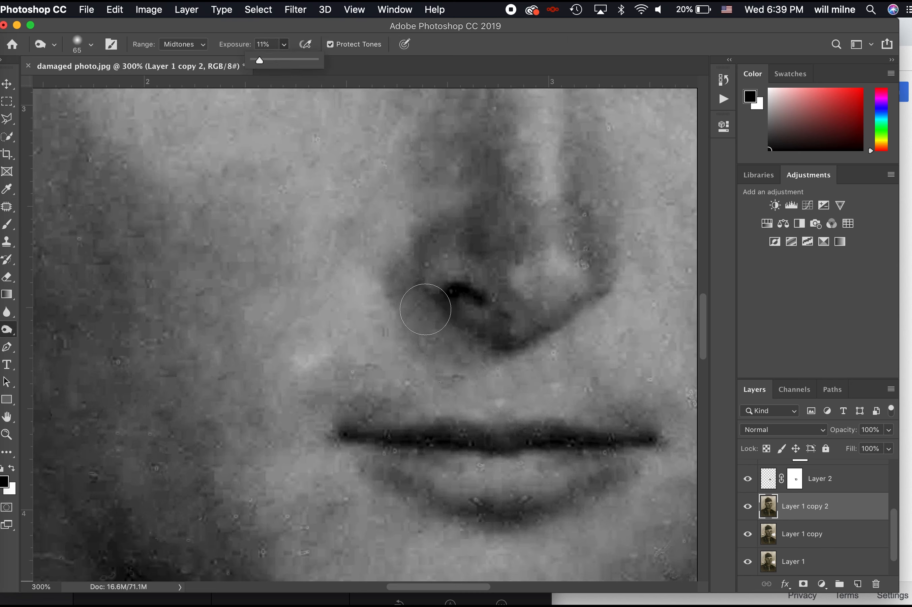
{"action": "left_click", "coordinate": [416, 297]}
{"action": "mouse_move", "coordinate": [413, 274]}
{"action": "left_mouse_down"}
{"action": "mouse_move", "coordinate": [485, 345]}
{"action": "mouse_move", "coordinate": [403, 263]}
{"action": "mouse_move", "coordinate": [423, 241]}
{"action": "mouse_move", "coordinate": [414, 266]}
{"action": "mouse_move", "coordinate": [505, 220]}
{"action": "mouse_move", "coordinate": [599, 213]}
{"action": "mouse_move", "coordinate": [557, 308]}
{"action": "mouse_move", "coordinate": [445, 350]}
{"action": "left_mouse_up"}
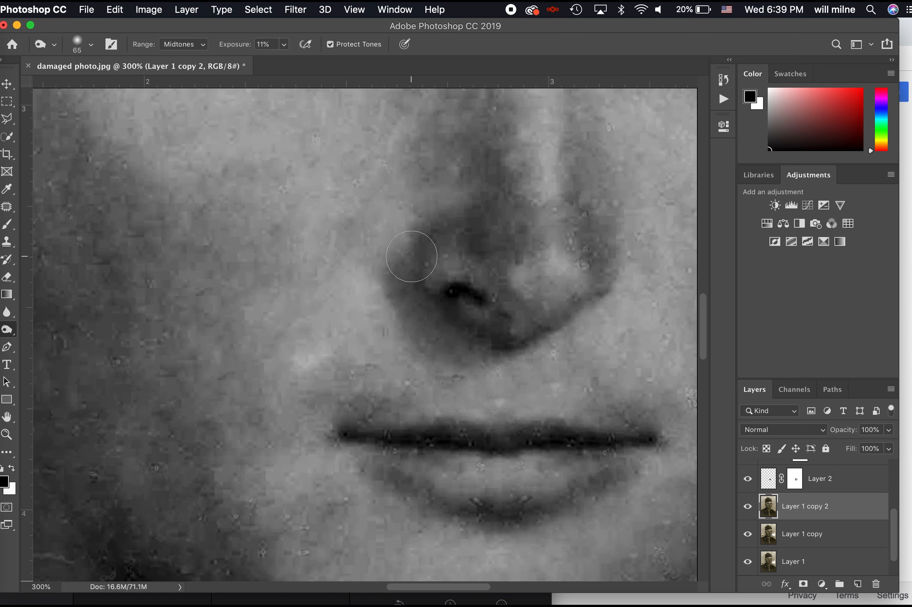
{"action": "key", "text": "super+minus"}
{"action": "key", "text": "super+minus"}
{"action": "key", "text": "super+minus"}
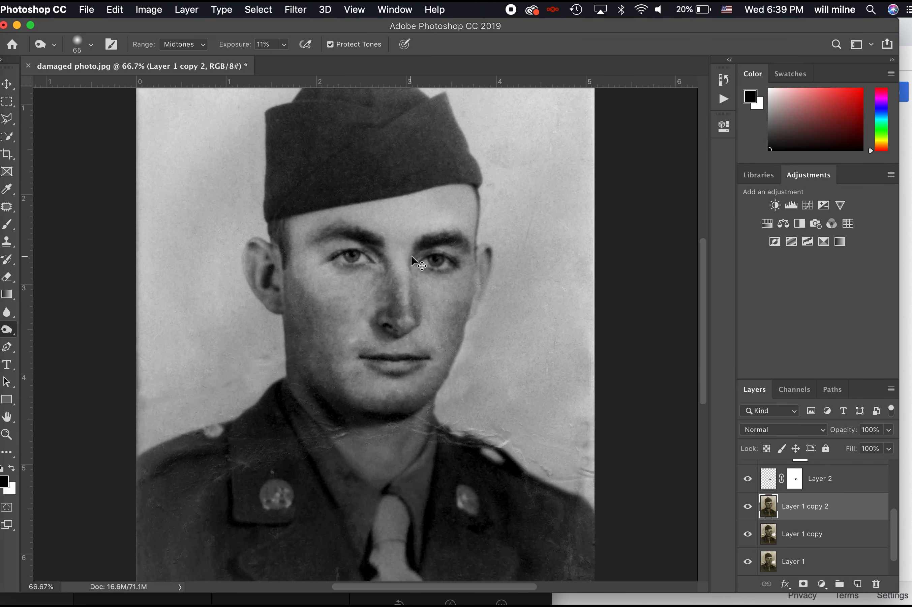
{"action": "key", "text": "super+equal"}
{"action": "key", "text": "super+equal"}
Patch the blemish just below the nostril with clean skin
{"action": "key", "text": "super+equal"}
{"action": "key", "text": "j"}
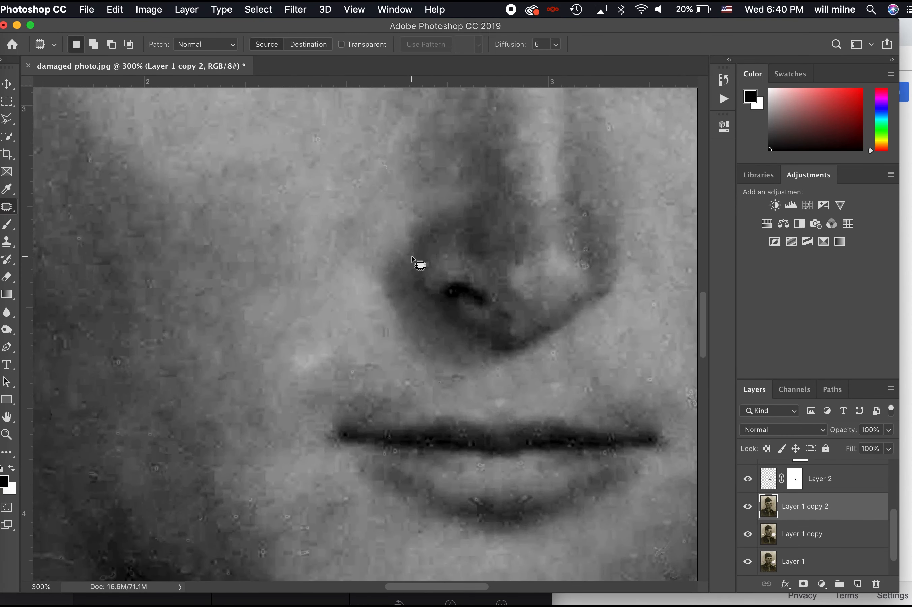
{"action": "mouse_move", "coordinate": [504, 300]}
{"action": "left_mouse_down"}
{"action": "mouse_move", "coordinate": [490, 320]}
{"action": "mouse_move", "coordinate": [523, 315]}
{"action": "mouse_move", "coordinate": [508, 294]}
{"action": "mouse_move", "coordinate": [528, 289]}
{"action": "left_mouse_up"}
{"action": "key", "text": "super+d"}
{"action": "mouse_move", "coordinate": [514, 333]}
{"action": "left_mouse_down"}
{"action": "mouse_move", "coordinate": [513, 355]}
{"action": "mouse_move", "coordinate": [532, 341]}
{"action": "mouse_move", "coordinate": [473, 328]}
{"action": "mouse_move", "coordinate": [527, 319]}
{"action": "left_mouse_up"}
{"action": "key", "text": "super+d"}
{"action": "key", "text": "super+minus"}
{"action": "key", "text": "super+minus"}
{"action": "key", "text": "super+minus"}
{"action": "key", "text": "super+equal"}
{"action": "key", "text": "super+equal"}
{"action": "key", "text": "super+equal"}
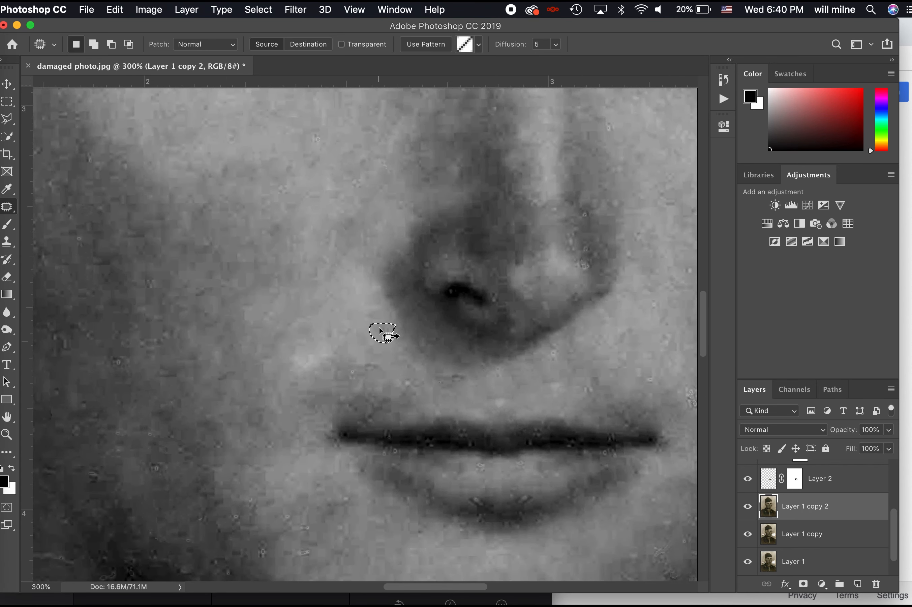
{"action": "key", "text": "super+minus"}
{"action": "key", "text": "super+minus"}
{"action": "key", "text": "super+minus"}
{"action": "key", "text": "super+minus"}
{"action": "key", "text": "super+minus"}
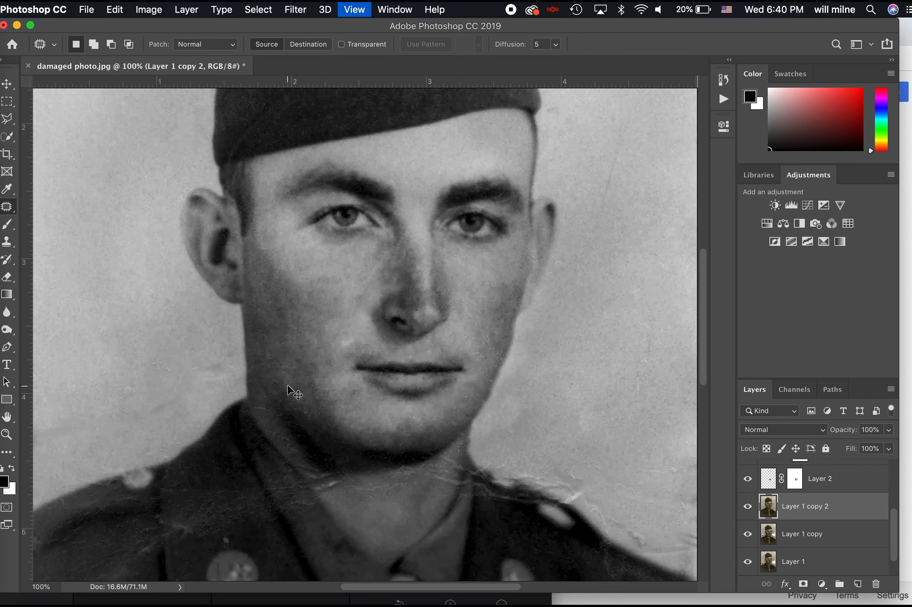
{"action": "key", "text": "super+equal"}
{"action": "key", "text": "super+equal"}
{"action": "key", "text": "super+equal"}
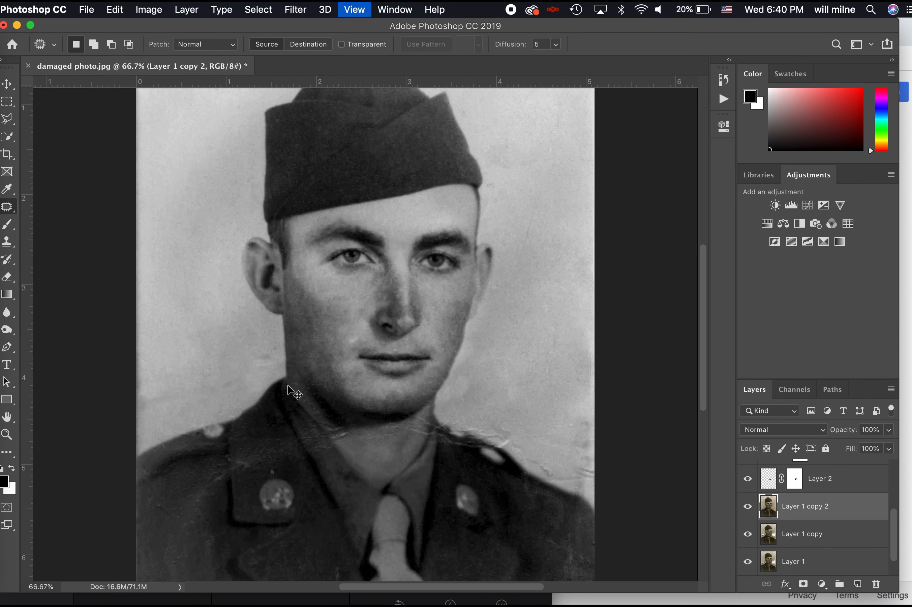
Sample clean background and clone over the bright crack on the upper shoulder edge
{"action": "scroll", "coordinate": [428, 395], "scroll_direction": "down", "scroll_amount": 5}
{"action": "scroll", "coordinate": [428, 395], "scroll_direction": "right", "scroll_amount": 6}
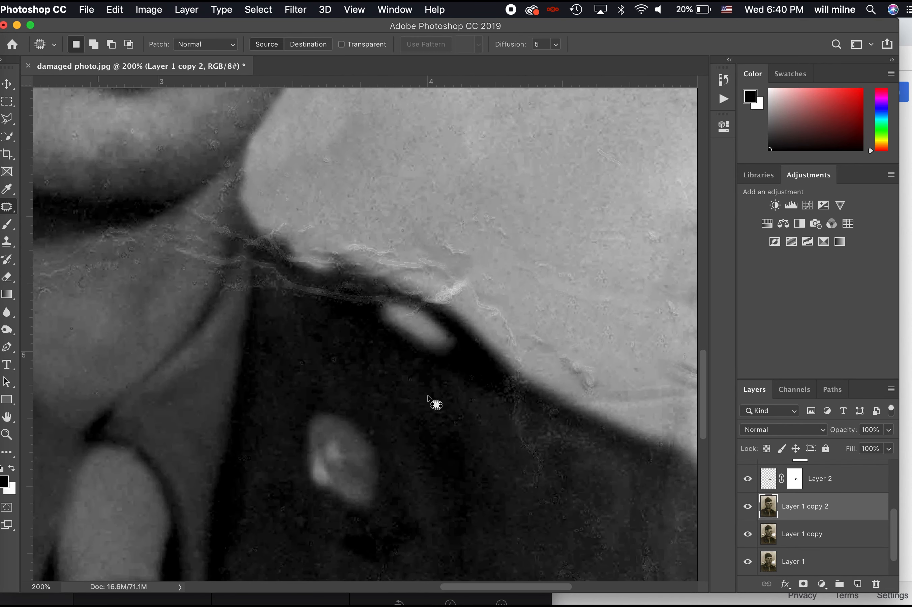
{"action": "key", "text": "s"}
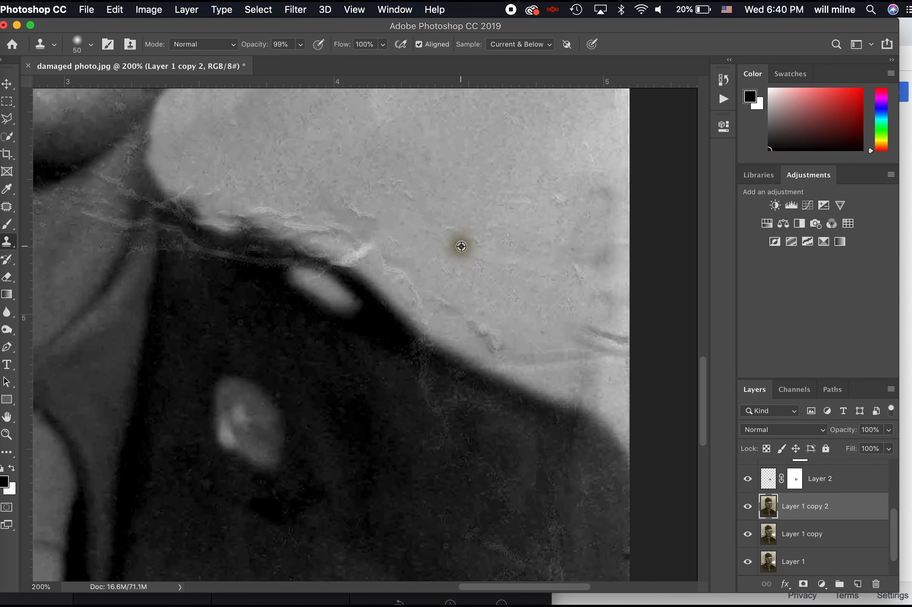
{"action": "left_click", "coordinate": [447, 273], "text": "alt"}
{"action": "mouse_move", "coordinate": [411, 264]}
{"action": "left_mouse_down"}
{"action": "mouse_move", "coordinate": [422, 296]}
{"action": "mouse_move", "coordinate": [365, 246]}
{"action": "mouse_move", "coordinate": [389, 251]}
{"action": "mouse_move", "coordinate": [356, 210]}
{"action": "left_mouse_up"}
{"action": "left_click", "coordinate": [427, 250], "text": "alt"}
{"action": "left_click", "coordinate": [398, 172], "text": "alt"}
{"action": "left_click", "coordinate": [430, 201]}
{"action": "left_click", "coordinate": [436, 275], "text": "alt"}
{"action": "left_click", "coordinate": [358, 210]}
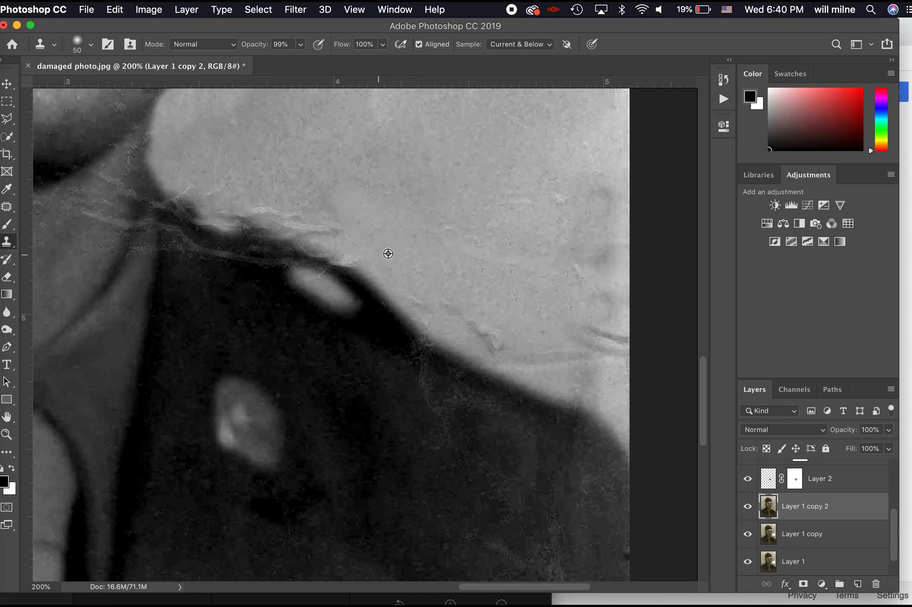
Resample the background and clone out the crack's remaining stretch and a faint spot
{"action": "mouse_move", "coordinate": [329, 230]}
{"action": "left_mouse_down"}
{"action": "mouse_move", "coordinate": [277, 199]}
{"action": "mouse_move", "coordinate": [220, 208]}
{"action": "mouse_move", "coordinate": [186, 194]}
{"action": "left_mouse_up"}
{"action": "left_click", "coordinate": [346, 200], "text": "alt"}
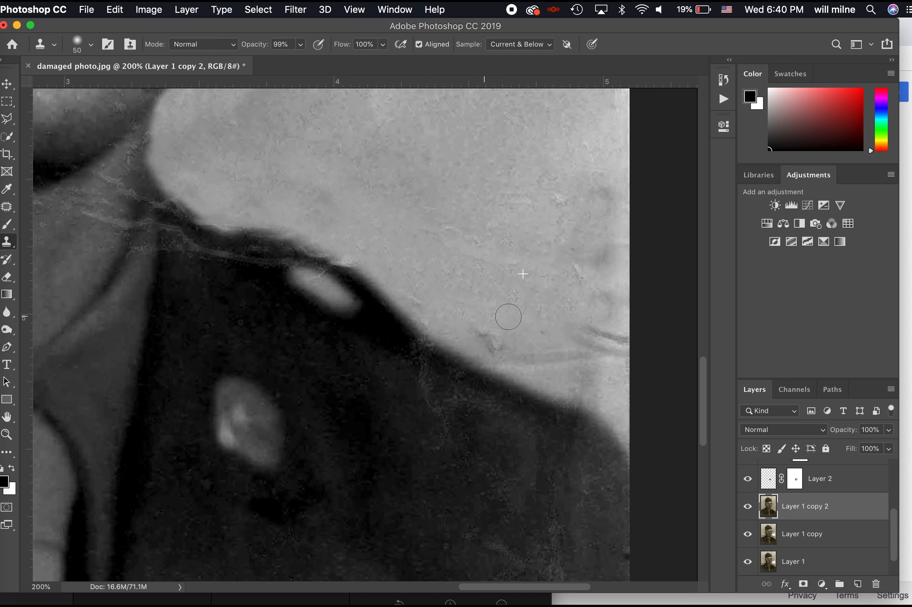
{"action": "left_click_drag", "start_coordinate": [507, 316], "coordinate": [475, 321]}
{"action": "left_click_drag", "start_coordinate": [461, 239], "coordinate": [422, 232]}
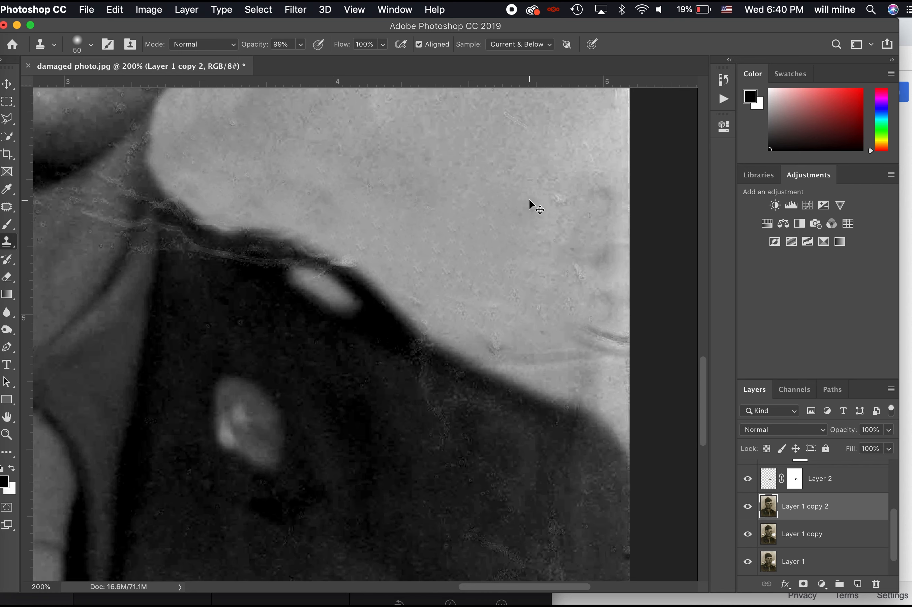
{"action": "key", "text": "super+minus"}
{"action": "key", "text": "super+minus"}
{"action": "key", "text": "j"}
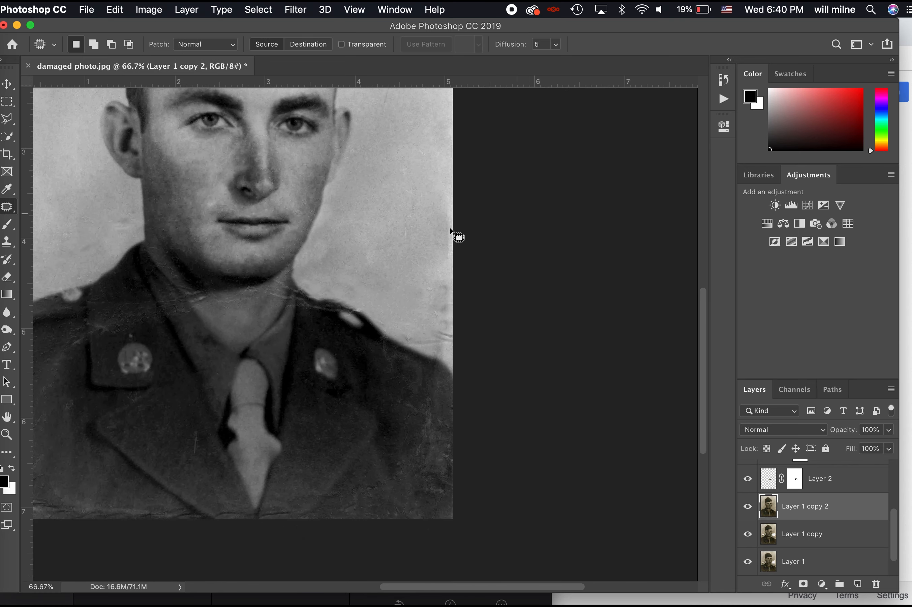
Patch the scratches along the right edge and the background flaw left of the neck
{"action": "mouse_move", "coordinate": [473, 342]}
{"action": "left_mouse_down"}
{"action": "mouse_move", "coordinate": [445, 182]}
{"action": "mouse_move", "coordinate": [486, 224]}
{"action": "left_mouse_up"}
{"action": "key", "text": "super+d"}
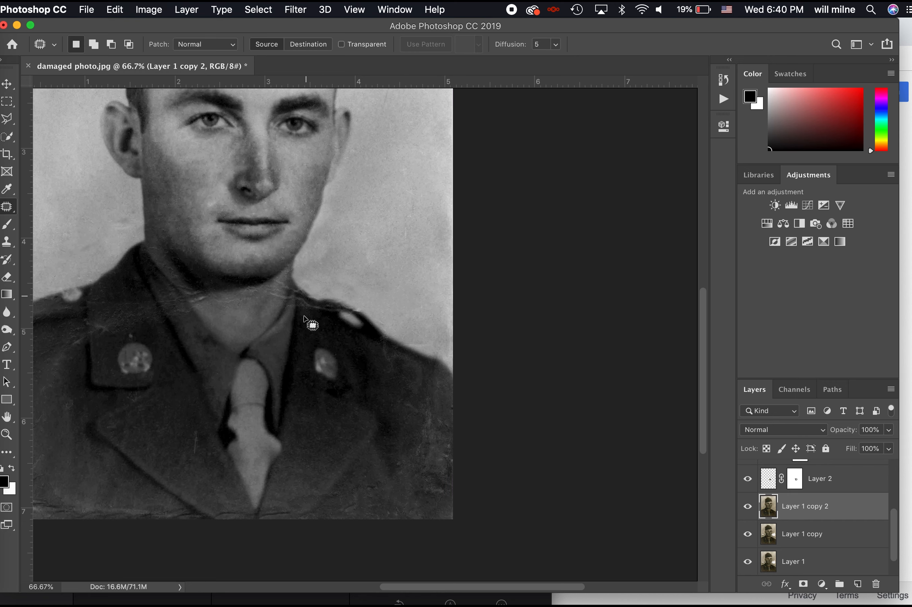
{"action": "scroll", "coordinate": [304, 315], "scroll_direction": "left", "scroll_amount": 10}
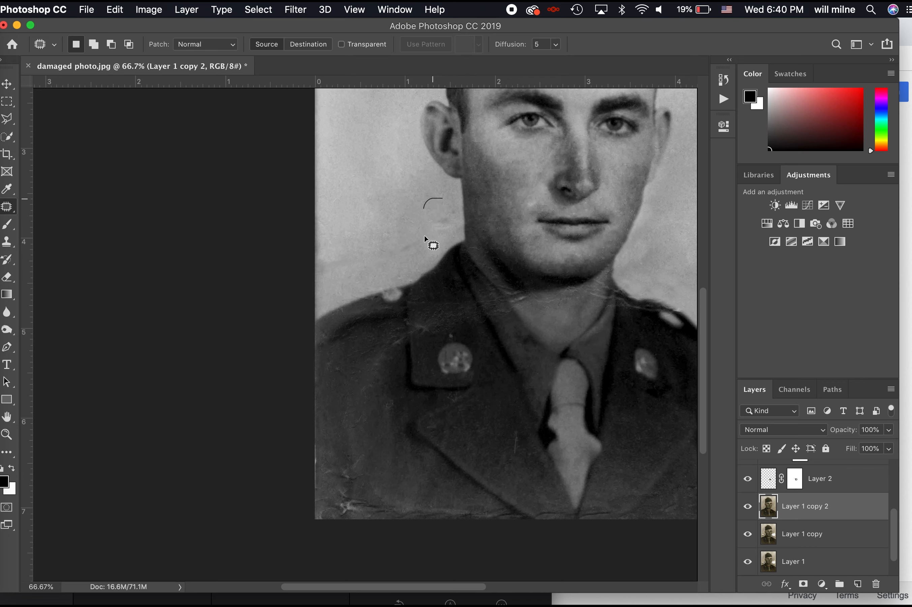
{"action": "left_click_drag", "start_coordinate": [458, 222], "coordinate": [444, 199]}
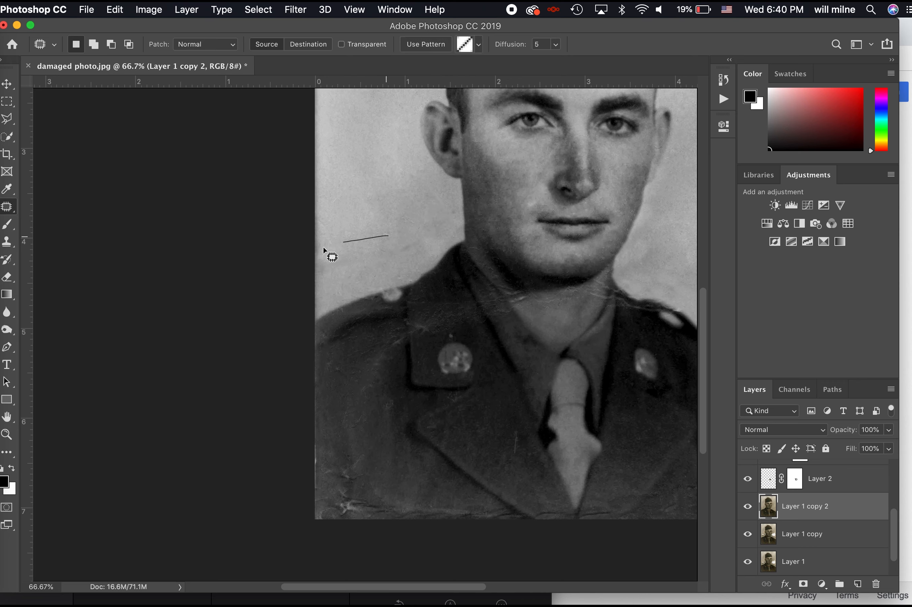
{"action": "left_click_drag", "start_coordinate": [397, 266], "coordinate": [406, 236]}
{"action": "key", "text": "super+d"}
Patch the crease at the photo's bottom-left corner
{"action": "scroll", "coordinate": [403, 322], "scroll_direction": "right", "scroll_amount": 5}
{"action": "scroll", "coordinate": [370, 360], "scroll_direction": "down", "scroll_amount": 2}
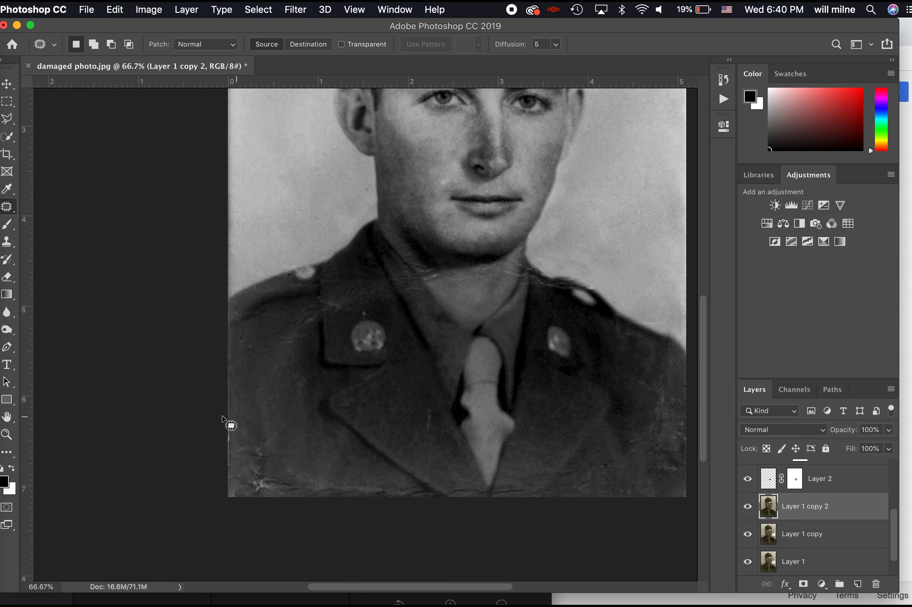
{"action": "mouse_move", "coordinate": [196, 513]}
{"action": "left_mouse_down"}
{"action": "mouse_move", "coordinate": [224, 424]}
{"action": "mouse_move", "coordinate": [258, 375]}
{"action": "mouse_move", "coordinate": [255, 322]}
{"action": "left_mouse_up"}
{"action": "key", "text": "super+d"}
{"action": "scroll", "coordinate": [766, 562], "scroll_direction": "down", "scroll_amount": 1}
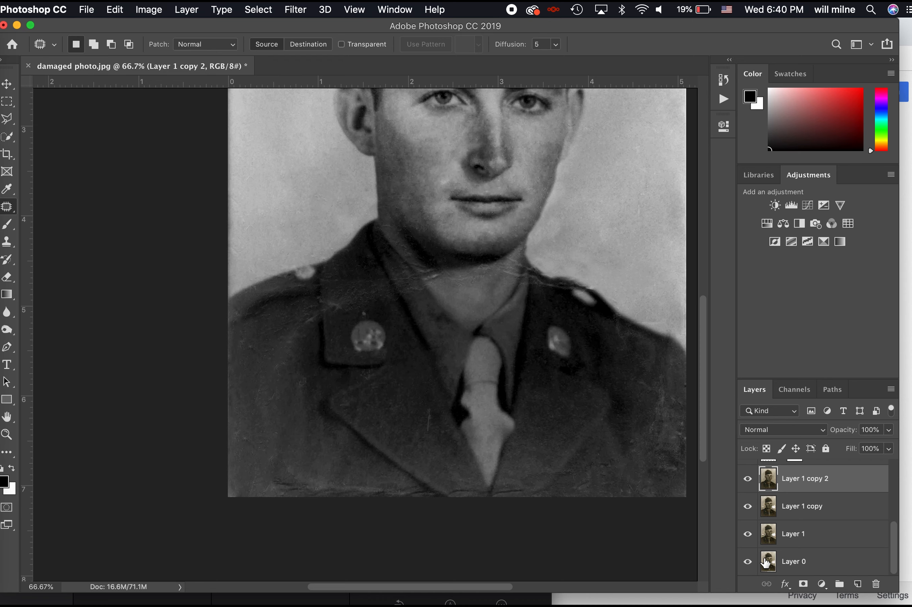
Toggle the restoration layers to compare the restored portrait with the original
{"action": "left_click", "coordinate": [748, 568], "text": "alt"}
{"action": "key", "text": "super+minus"}
{"action": "key", "text": "super+minus"}
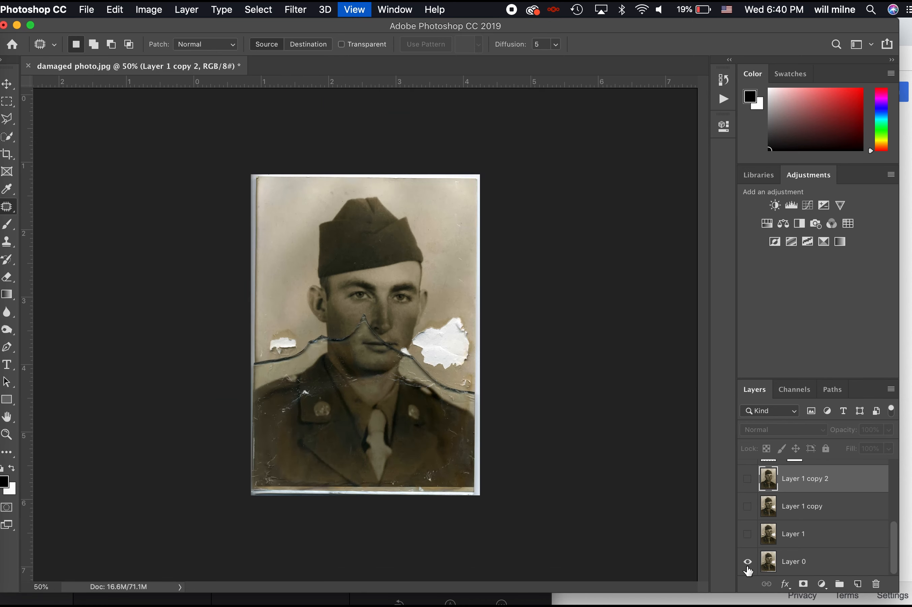
{"action": "left_click", "coordinate": [748, 567], "text": "alt"}
{"action": "left_click", "coordinate": [747, 567], "text": "alt"}
{"action": "left_click", "coordinate": [748, 567], "text": "alt"}
{"action": "left_click", "coordinate": [748, 566], "text": "alt"}
{"action": "left_click", "coordinate": [748, 567], "text": "alt"}
{"action": "left_click", "coordinate": [748, 567], "text": "alt"}
{"action": "left_click", "coordinate": [747, 567], "text": "alt"}
{"action": "left_click", "coordinate": [748, 568], "text": "alt"}
{"action": "left_click", "coordinate": [748, 567], "text": "alt"}
{"action": "left_click", "coordinate": [748, 568], "text": "alt"}
{"action": "left_click", "coordinate": [748, 567], "text": "alt"}
{"action": "left_click", "coordinate": [748, 568], "text": "alt"}
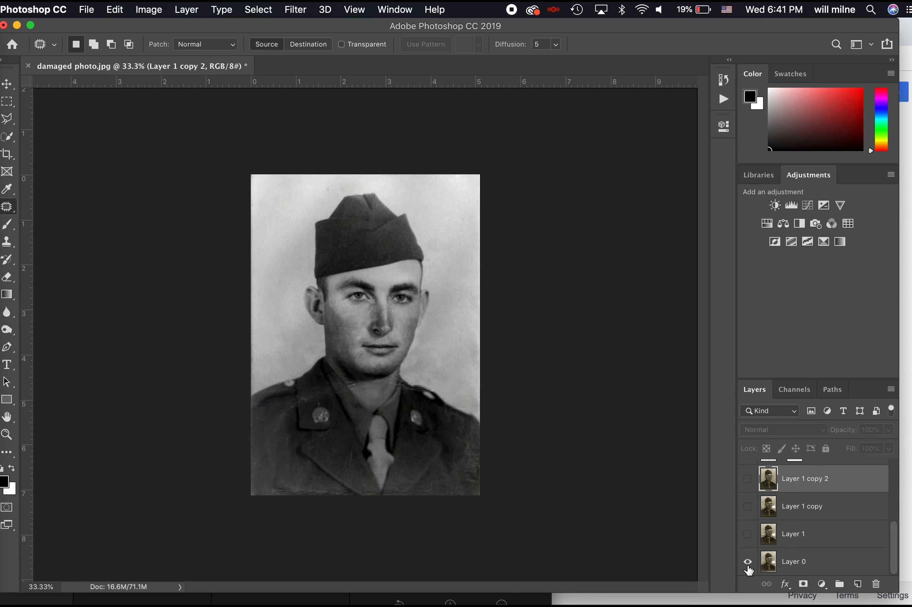
{"action": "left_click", "coordinate": [748, 567], "text": "alt"}
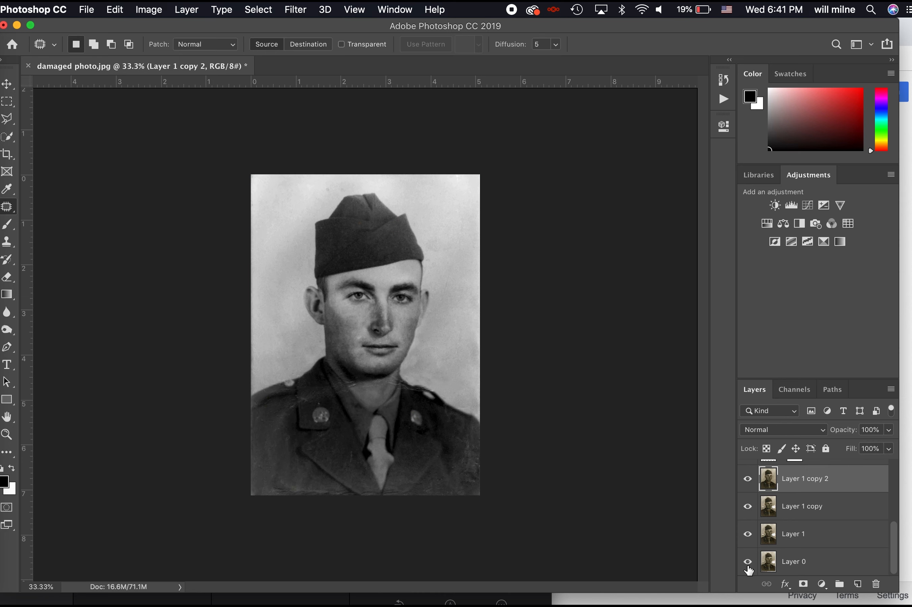
Add a Photo Filter adjustment using Warming Filter (85) at 21% density
{"action": "left_click", "coordinate": [816, 223]}
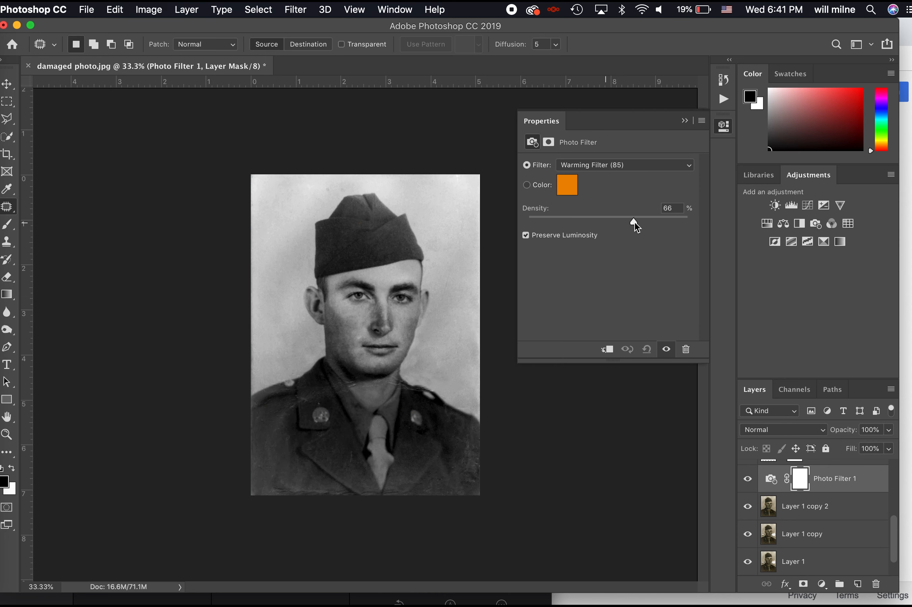
{"action": "left_click_drag", "start_coordinate": [563, 222], "coordinate": [565, 222]}
{"action": "key", "text": "super+shift+bracketright"}
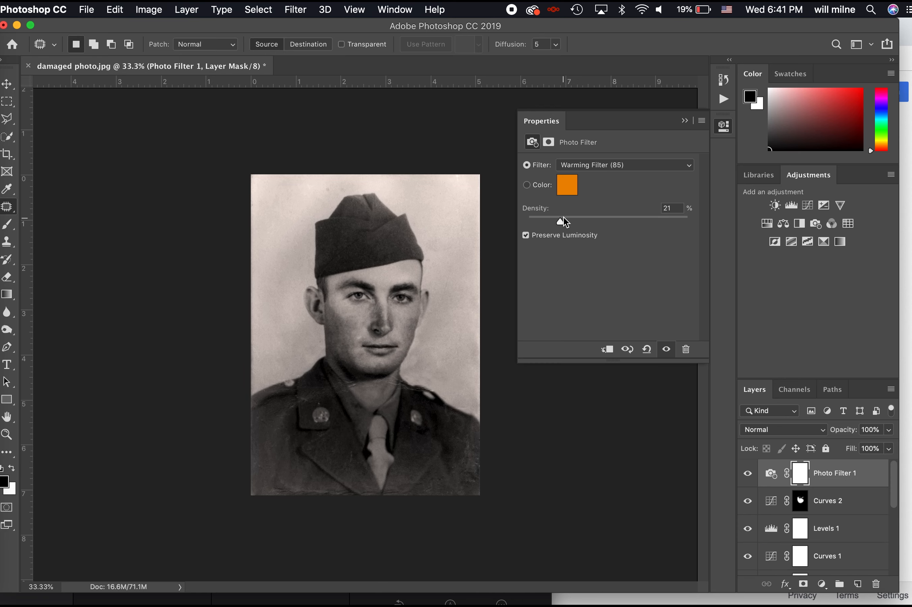
Hide Photo Filter 1 and zoom to 200% on the chin and collar
{"action": "left_click", "coordinate": [748, 473]}
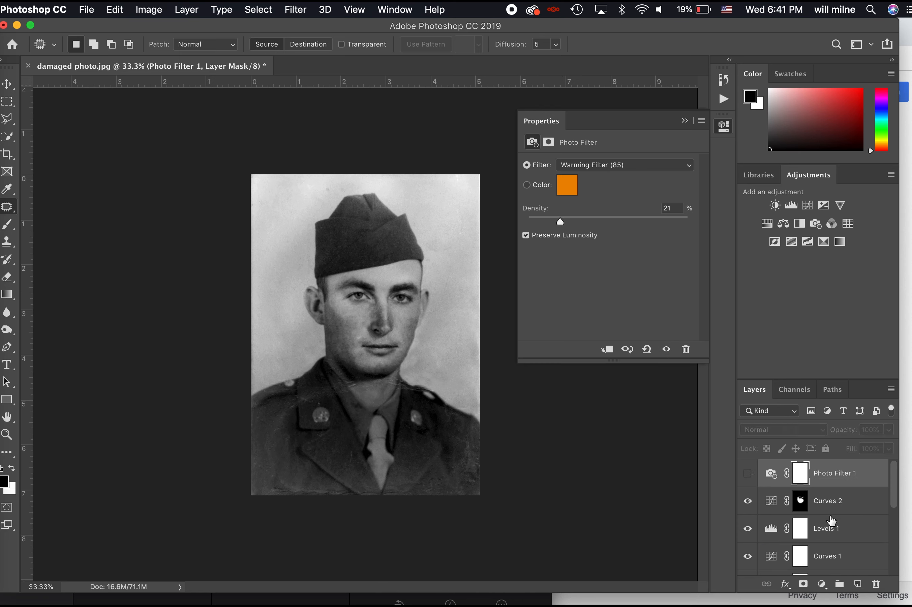
{"action": "scroll", "coordinate": [832, 520], "scroll_direction": "down", "scroll_amount": 5}
{"action": "key", "text": "super+equal"}
{"action": "key", "text": "super+equal"}
{"action": "key", "text": "super+equal"}
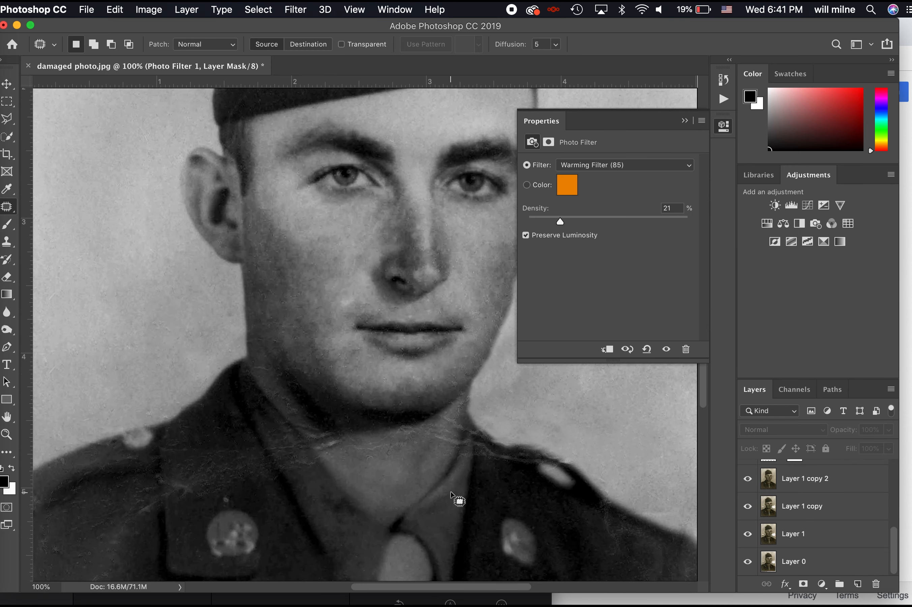
{"action": "key", "text": "super+equal"}
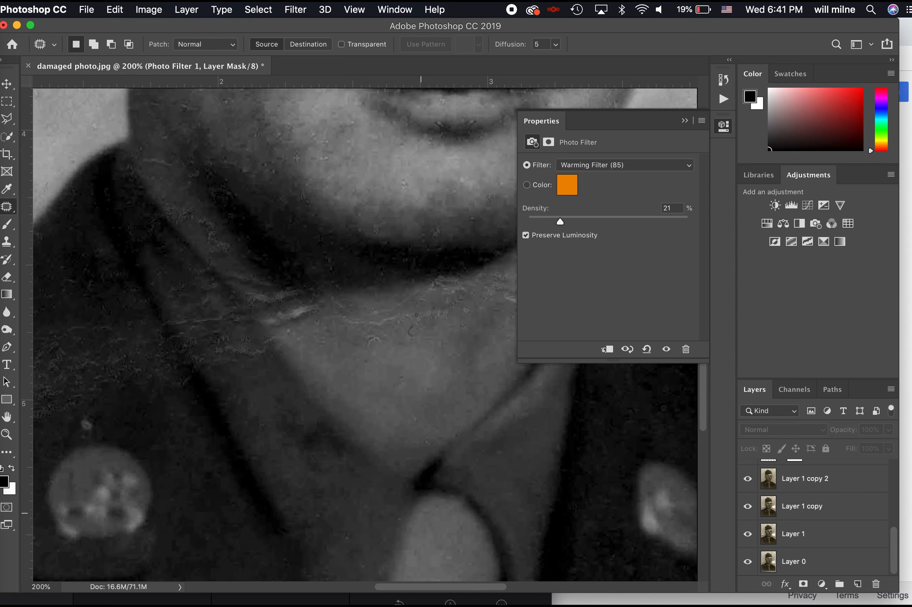
Choose Clone Stamp, dismiss the hidden-layer alert, and target Layer 1 copy 2
{"action": "key", "text": "s"}
{"action": "left_click", "coordinate": [299, 387], "text": "alt"}
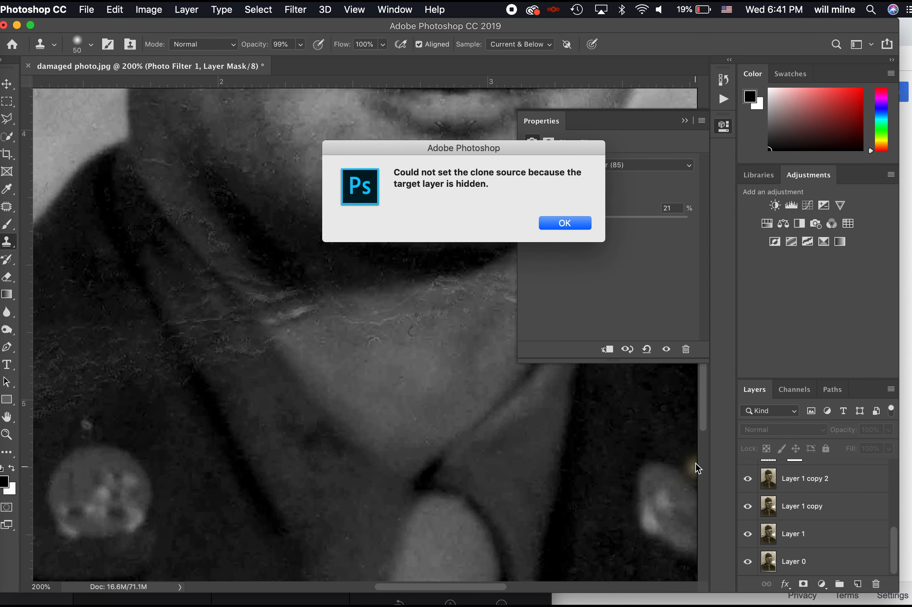
{"action": "left_click", "coordinate": [546, 222]}
{"action": "left_click", "coordinate": [834, 487]}
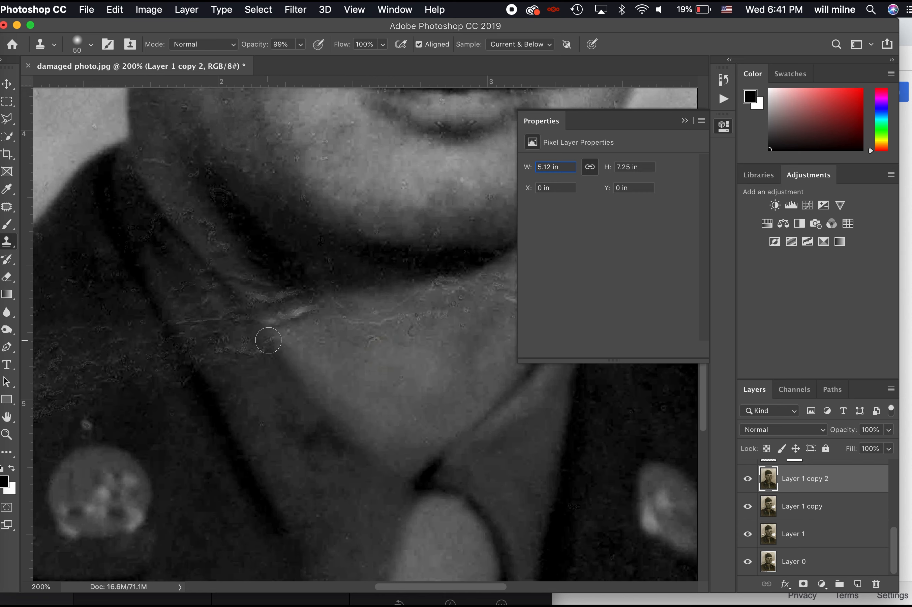
Clone out the speckles and scratches near the throat, collar and dark jacket
{"action": "mouse_move", "coordinate": [268, 341]}
{"action": "left_mouse_down"}
{"action": "mouse_move", "coordinate": [221, 294]}
{"action": "mouse_move", "coordinate": [247, 355]}
{"action": "mouse_move", "coordinate": [243, 367]}
{"action": "mouse_move", "coordinate": [228, 353]}
{"action": "mouse_move", "coordinate": [214, 368]}
{"action": "mouse_move", "coordinate": [189, 291]}
{"action": "left_mouse_up"}
{"action": "left_click", "coordinate": [220, 431], "text": "alt"}
{"action": "mouse_move", "coordinate": [202, 399]}
{"action": "left_mouse_down"}
{"action": "mouse_move", "coordinate": [175, 336]}
{"action": "mouse_move", "coordinate": [153, 330]}
{"action": "left_mouse_up"}
{"action": "scroll", "coordinate": [236, 397], "scroll_direction": "left", "scroll_amount": 3}
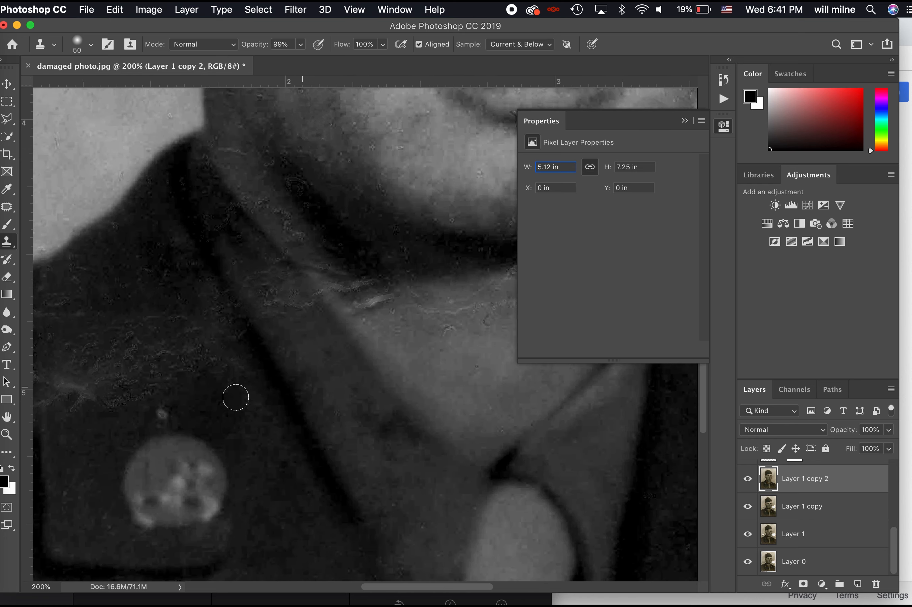
{"action": "scroll", "coordinate": [236, 397], "scroll_direction": "left", "scroll_amount": 3}
{"action": "scroll", "coordinate": [236, 397], "scroll_direction": "down", "scroll_amount": 1}
{"action": "left_click", "coordinate": [317, 393], "text": "alt"}
{"action": "left_click_drag", "start_coordinate": [288, 336], "coordinate": [226, 295]}
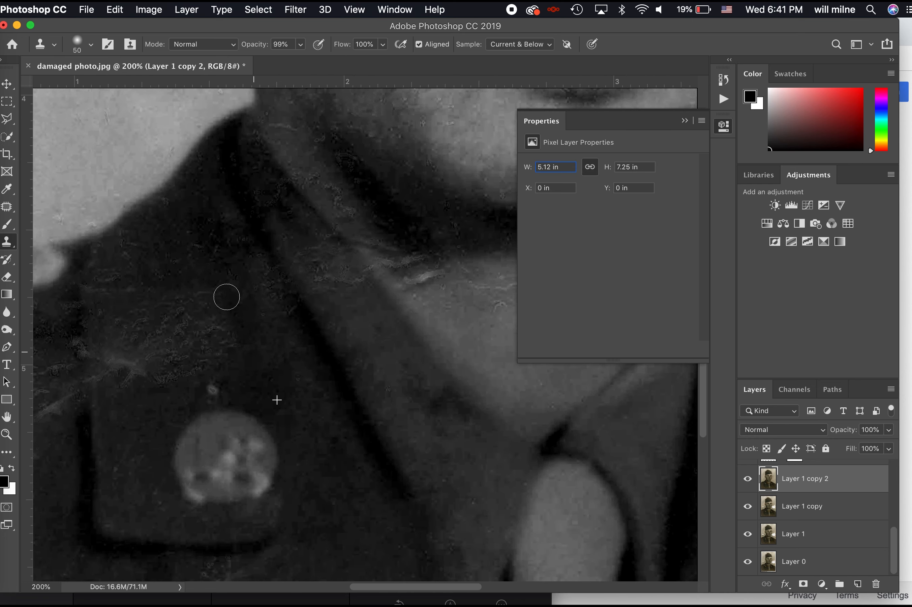
{"action": "left_click_drag", "start_coordinate": [220, 353], "coordinate": [214, 302]}
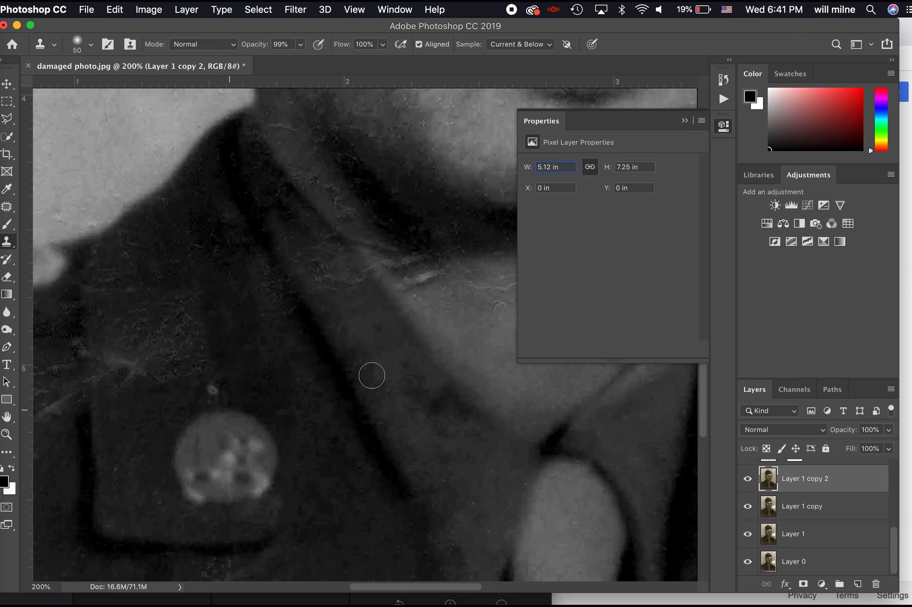
Clone over the speckle arc on the neck using a source lower on the jacket
{"action": "scroll", "coordinate": [372, 375], "scroll_direction": "right", "scroll_amount": 5}
{"action": "scroll", "coordinate": [372, 375], "scroll_direction": "up", "scroll_amount": 1}
{"action": "left_click", "coordinate": [255, 354], "text": "alt"}
{"action": "mouse_move", "coordinate": [294, 343]}
{"action": "left_mouse_down"}
{"action": "mouse_move", "coordinate": [275, 325]}
{"action": "mouse_move", "coordinate": [172, 311]}
{"action": "mouse_move", "coordinate": [163, 300]}
{"action": "left_mouse_up"}
{"action": "left_click", "coordinate": [184, 367], "text": "alt"}
{"action": "scroll", "coordinate": [163, 291], "scroll_direction": "up", "scroll_amount": 5}
{"action": "scroll", "coordinate": [163, 290], "scroll_direction": "left", "scroll_amount": 5}
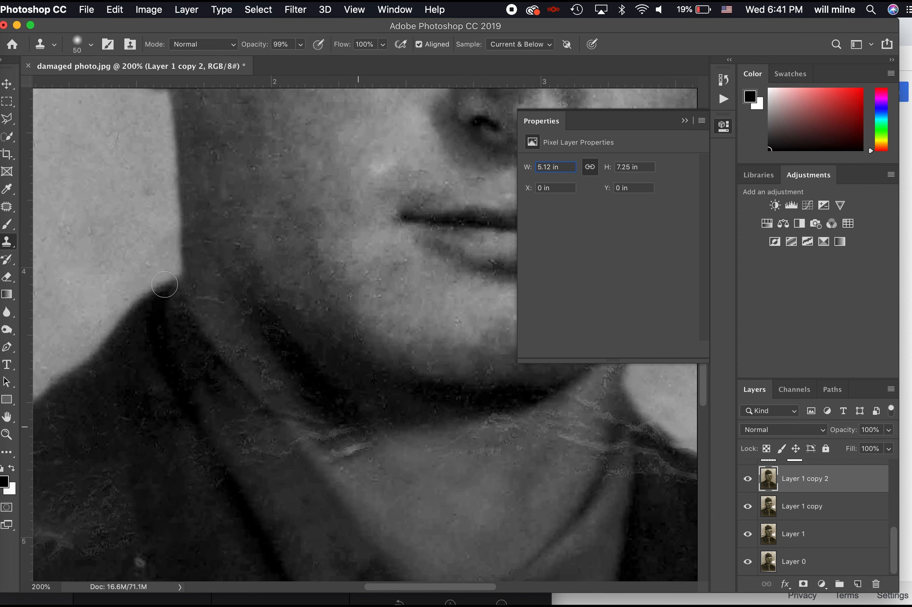
{"action": "scroll", "coordinate": [165, 284], "scroll_direction": "right", "scroll_amount": 5}
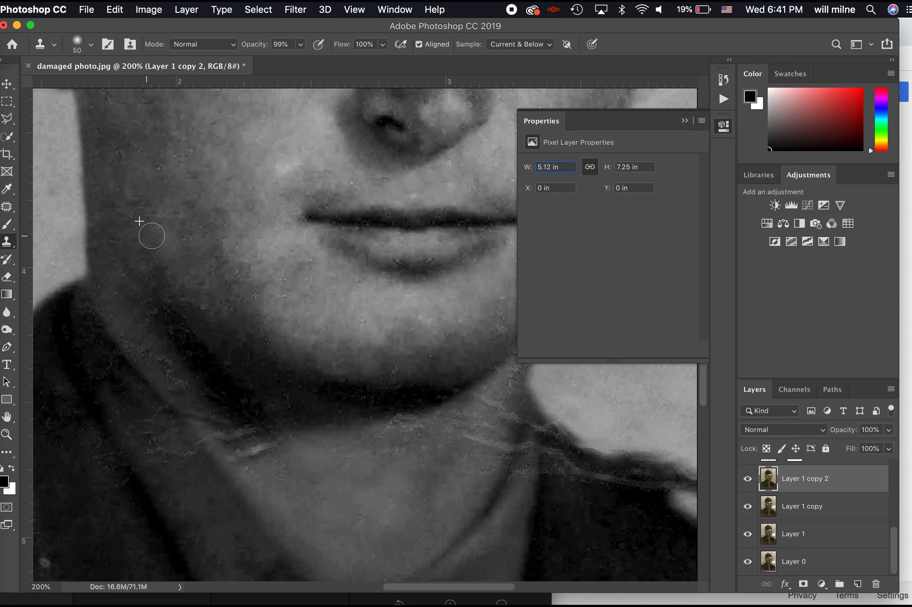
Paint out the light scratches across the neck and under the jaw, undoing one bad stroke
{"action": "left_click", "coordinate": [112, 210], "text": "alt"}
{"action": "scroll", "coordinate": [207, 256], "scroll_direction": "right", "scroll_amount": 5}
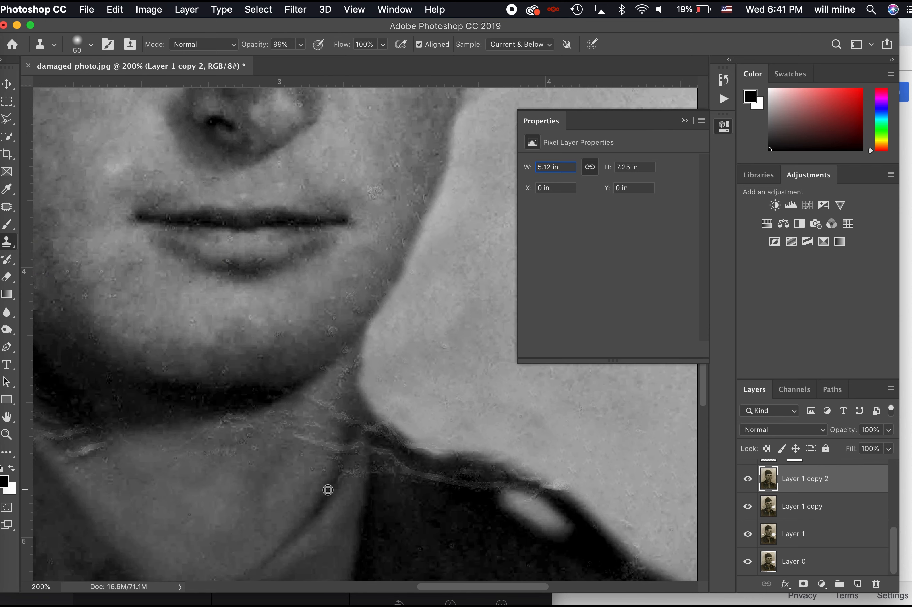
{"action": "mouse_move", "coordinate": [346, 447]}
{"action": "left_mouse_down"}
{"action": "mouse_move", "coordinate": [280, 420]}
{"action": "mouse_move", "coordinate": [266, 433]}
{"action": "mouse_move", "coordinate": [207, 447]}
{"action": "mouse_move", "coordinate": [259, 432]}
{"action": "mouse_move", "coordinate": [229, 432]}
{"action": "mouse_move", "coordinate": [160, 456]}
{"action": "left_mouse_up"}
{"action": "left_click", "coordinate": [269, 476], "text": "alt"}
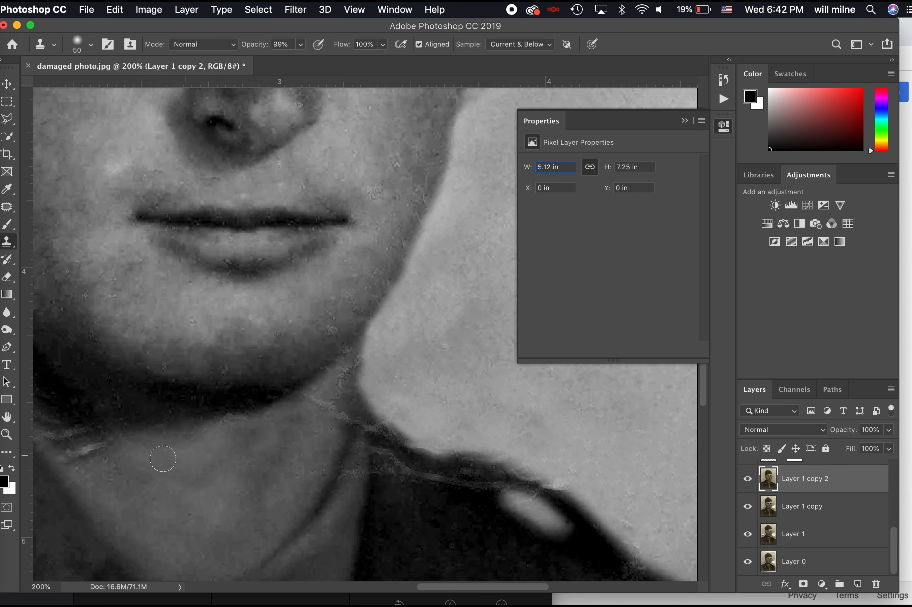
{"action": "left_click_drag", "start_coordinate": [241, 421], "coordinate": [212, 428]}
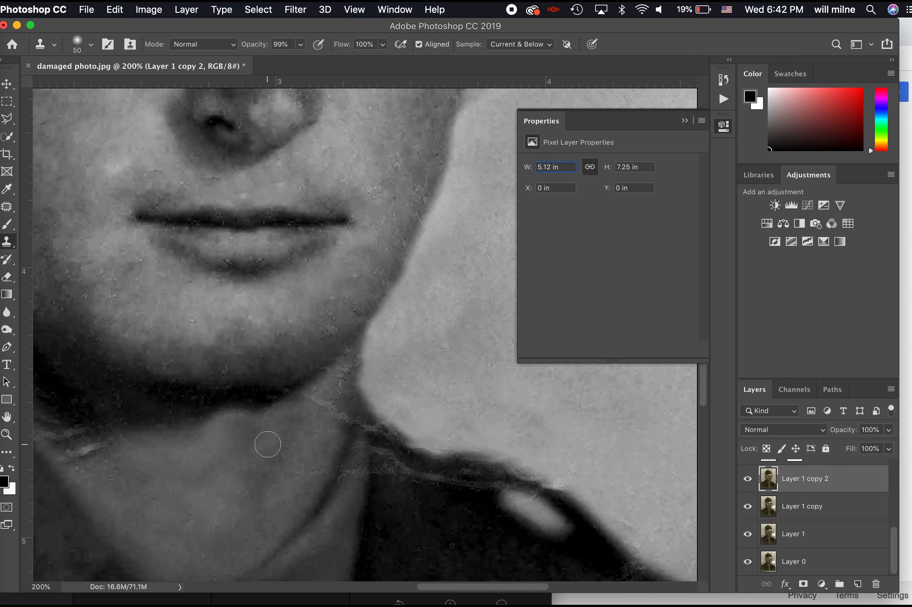
{"action": "key", "text": "super+z"}
{"action": "left_click", "coordinate": [195, 426], "text": "alt"}
{"action": "mouse_move", "coordinate": [232, 422]}
{"action": "left_mouse_down"}
{"action": "mouse_move", "coordinate": [262, 417]}
{"action": "mouse_move", "coordinate": [235, 418]}
{"action": "left_mouse_up"}
{"action": "left_click_drag", "start_coordinate": [314, 401], "coordinate": [328, 432]}
{"action": "left_click", "coordinate": [297, 441], "text": "alt"}
Clean up specks on the jaw-neck edge with the light background tone
{"action": "left_click", "coordinate": [398, 375], "text": "alt"}
{"action": "mouse_move", "coordinate": [380, 379]}
{"action": "left_mouse_down"}
{"action": "mouse_move", "coordinate": [376, 344]}
{"action": "mouse_move", "coordinate": [342, 373]}
{"action": "mouse_move", "coordinate": [328, 426]}
{"action": "left_mouse_up"}
{"action": "left_click", "coordinate": [338, 426], "text": "alt"}
{"action": "left_click", "coordinate": [295, 446], "text": "alt"}
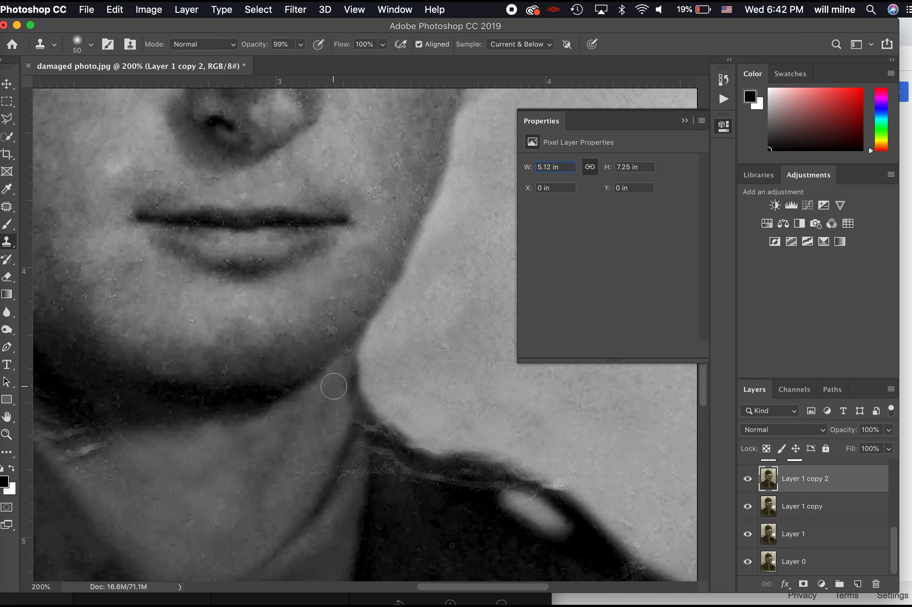
{"action": "scroll", "coordinate": [336, 424], "scroll_direction": "right", "scroll_amount": 5}
Clone over the light crack and small marks along the shoulder
{"action": "left_click", "coordinate": [361, 518], "text": "alt"}
{"action": "mouse_move", "coordinate": [362, 490]}
{"action": "left_mouse_down"}
{"action": "mouse_move", "coordinate": [281, 465]}
{"action": "mouse_move", "coordinate": [282, 523]}
{"action": "mouse_move", "coordinate": [262, 541]}
{"action": "left_mouse_up"}
{"action": "left_click", "coordinate": [362, 512], "text": "alt"}
{"action": "scroll", "coordinate": [362, 485], "scroll_direction": "right", "scroll_amount": 5}
{"action": "scroll", "coordinate": [362, 485], "scroll_direction": "down", "scroll_amount": 2}
{"action": "scroll", "coordinate": [362, 485], "scroll_direction": "right", "scroll_amount": 4}
{"action": "scroll", "coordinate": [362, 485], "scroll_direction": "down", "scroll_amount": 3}
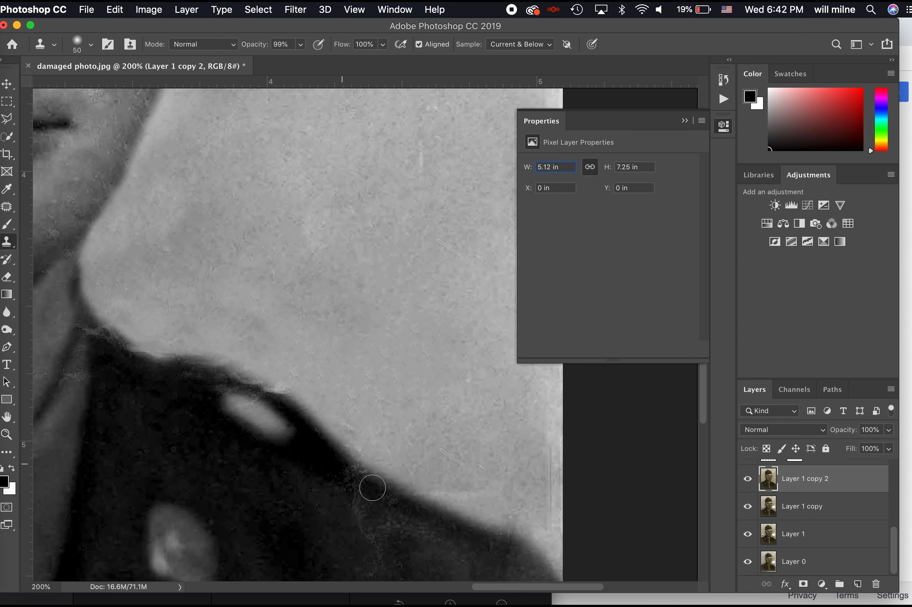
{"action": "left_click", "coordinate": [373, 416], "text": "alt"}
{"action": "mouse_move", "coordinate": [423, 442]}
{"action": "left_mouse_down"}
{"action": "mouse_move", "coordinate": [494, 479]}
{"action": "mouse_move", "coordinate": [417, 466]}
{"action": "left_mouse_up"}
Cover the remaining crack at the shoulder edge and zoom out to the whole photo
{"action": "scroll", "coordinate": [492, 448], "scroll_direction": "right", "scroll_amount": 2}
{"action": "scroll", "coordinate": [491, 449], "scroll_direction": "right", "scroll_amount": 7}
{"action": "left_click", "coordinate": [327, 352], "text": "alt"}
{"action": "left_click_drag", "start_coordinate": [373, 431], "coordinate": [370, 508]}
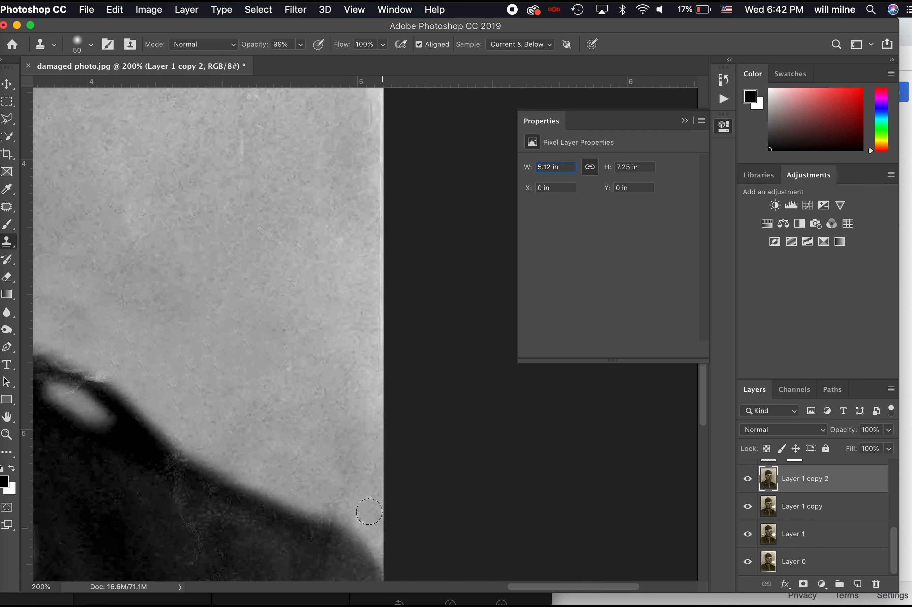
{"action": "scroll", "coordinate": [309, 452], "scroll_direction": "left", "scroll_amount": 7}
{"action": "scroll", "coordinate": [310, 452], "scroll_direction": "down", "scroll_amount": 2}
{"action": "left_click", "coordinate": [267, 422], "text": "alt"}
{"action": "mouse_move", "coordinate": [300, 461]}
{"action": "left_mouse_down"}
{"action": "mouse_move", "coordinate": [319, 479]}
{"action": "mouse_move", "coordinate": [308, 521]}
{"action": "left_mouse_up"}
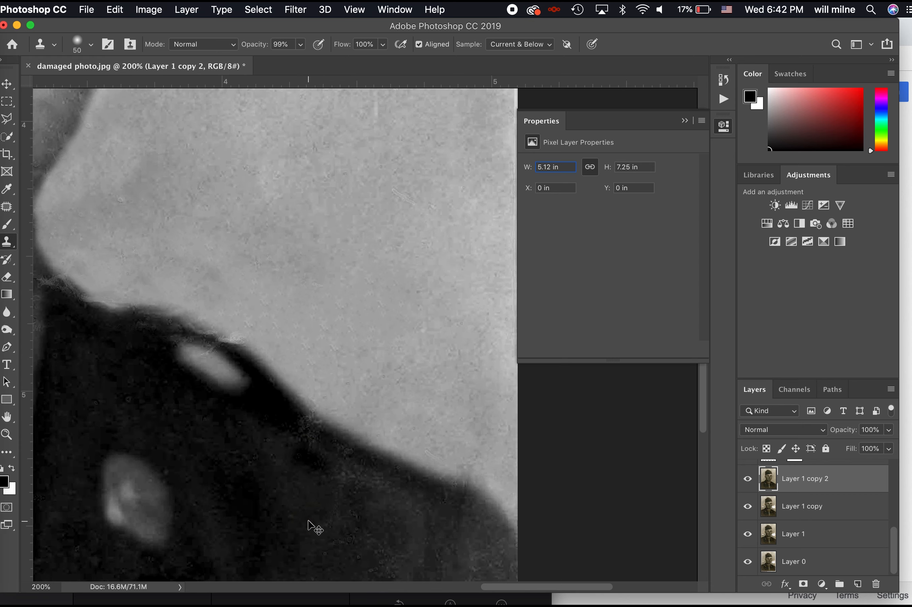
{"action": "key", "text": "super+minus"}
{"action": "key", "text": "super+minus"}
{"action": "key", "text": "super+minus"}
{"action": "key", "text": "super+minus"}
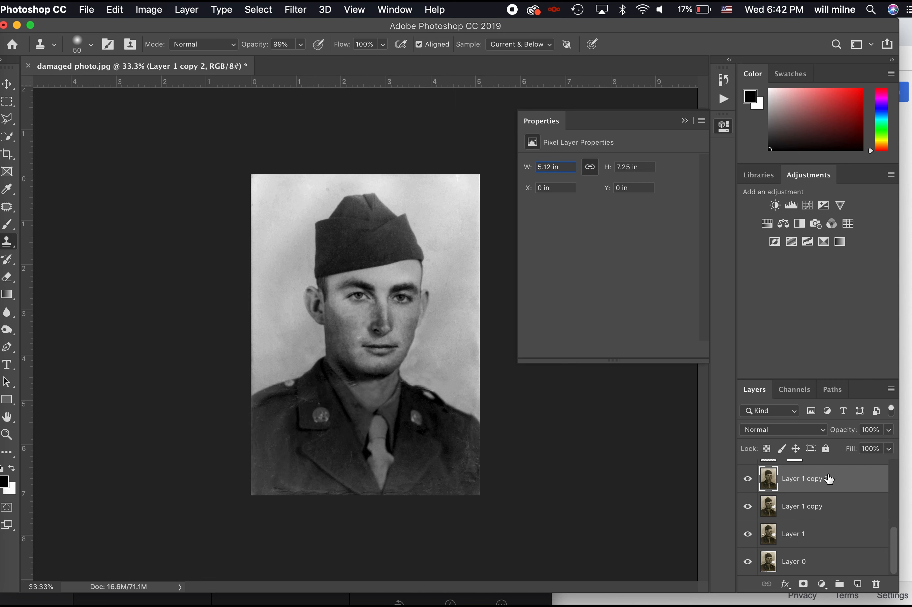
Add a Curves 3 layer with the curve pulled down and invert its mask to black
{"action": "scroll", "coordinate": [828, 475], "scroll_direction": "up", "scroll_amount": 5}
{"action": "left_click", "coordinate": [807, 205]}
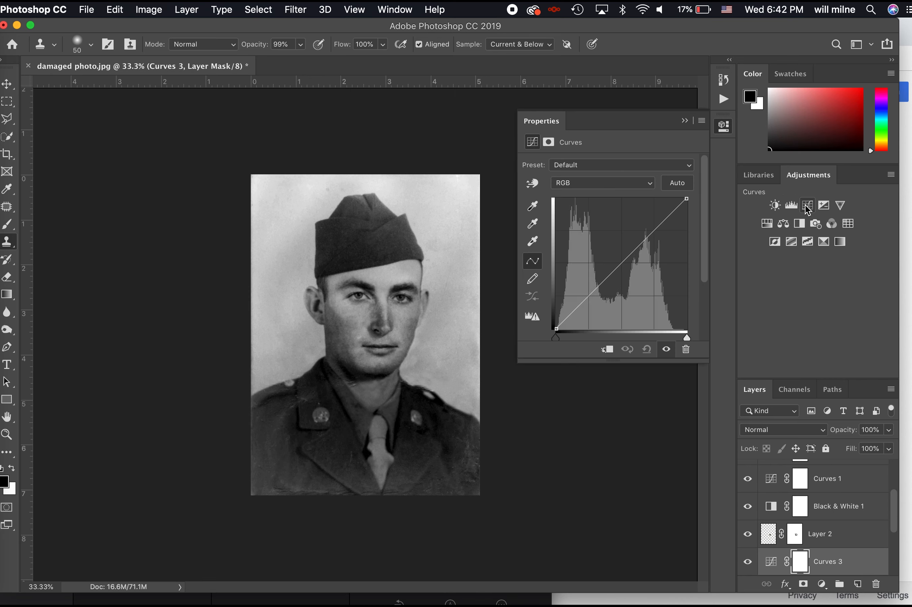
{"action": "left_click_drag", "start_coordinate": [637, 248], "coordinate": [645, 256]}
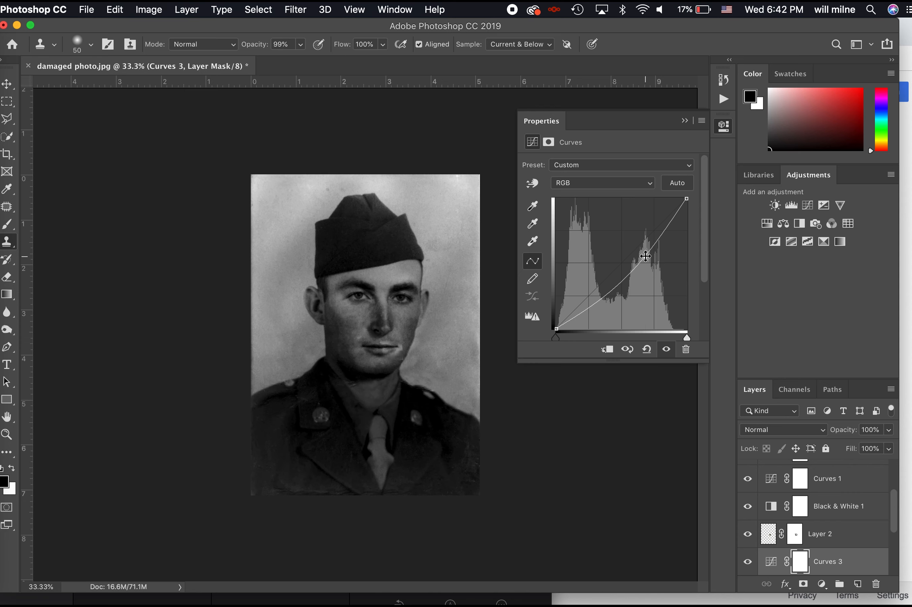
{"action": "key", "text": "super+i"}
Paint the darkening along the bottom and side edges with a white 900 brush at 18% opacity
{"action": "key", "text": "b"}
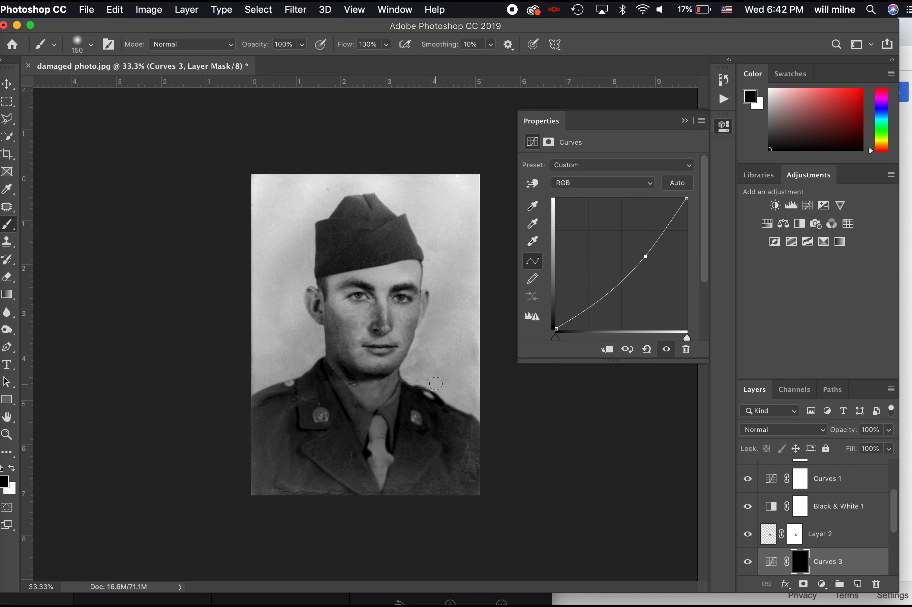
{"action": "key", "text": "bracketright"}
{"action": "key", "text": "bracketright"}
{"action": "key", "text": "bracketright"}
{"action": "key", "text": "bracketright"}
{"action": "key", "text": "bracketright"}
{"action": "key", "text": "bracketright"}
{"action": "key", "text": "bracketright"}
{"action": "key", "text": "bracketright"}
{"action": "key", "text": "x"}
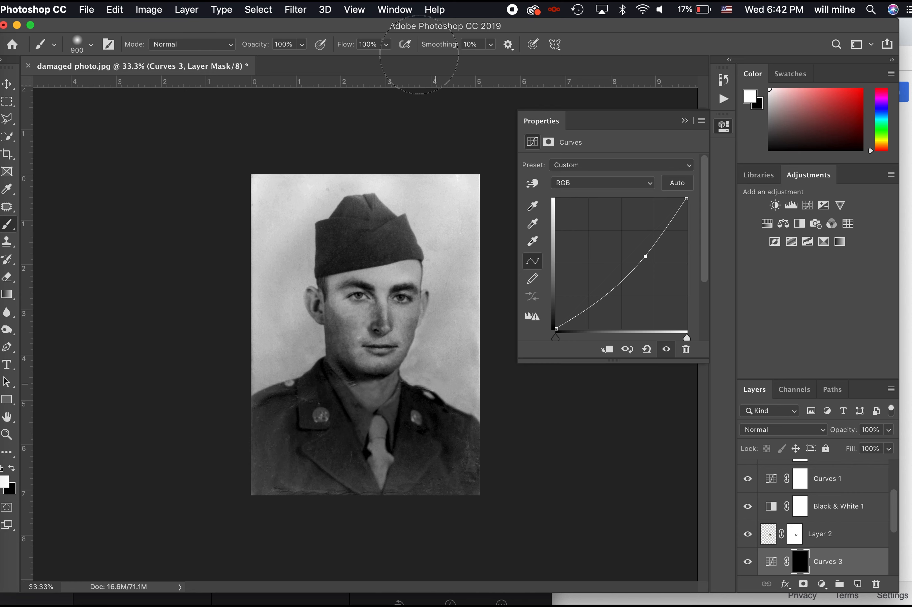
{"action": "left_click_drag", "start_coordinate": [301, 45], "coordinate": [251, 63]}
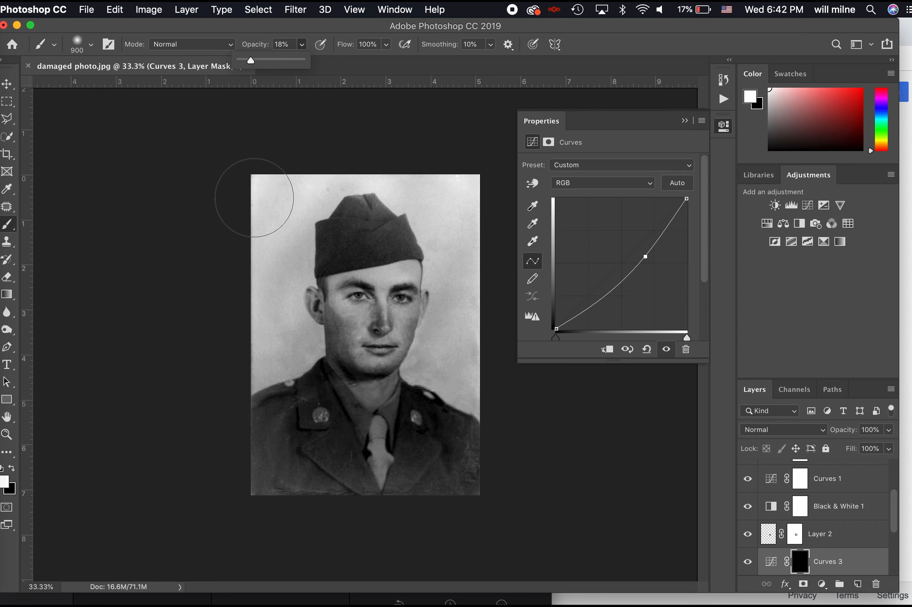
{"action": "mouse_move", "coordinate": [258, 314]}
{"action": "left_mouse_down"}
{"action": "mouse_move", "coordinate": [252, 385]}
{"action": "mouse_move", "coordinate": [260, 462]}
{"action": "mouse_move", "coordinate": [294, 501]}
{"action": "mouse_move", "coordinate": [247, 437]}
{"action": "mouse_move", "coordinate": [313, 498]}
{"action": "mouse_move", "coordinate": [219, 422]}
{"action": "left_mouse_up"}
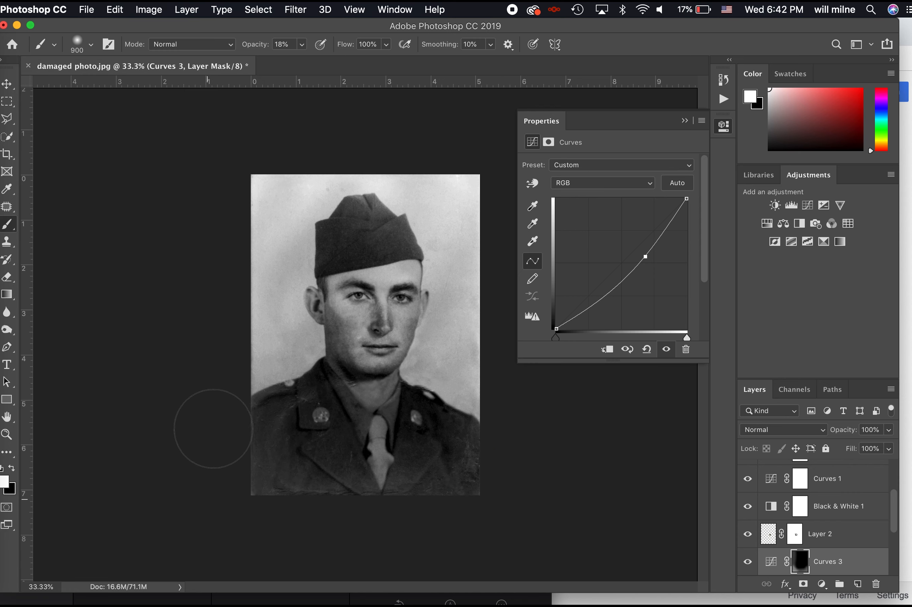
{"action": "mouse_move", "coordinate": [234, 421]}
{"action": "left_mouse_down"}
{"action": "mouse_move", "coordinate": [274, 528]}
{"action": "mouse_move", "coordinate": [363, 495]}
{"action": "mouse_move", "coordinate": [476, 482]}
{"action": "mouse_move", "coordinate": [493, 387]}
{"action": "left_mouse_up"}
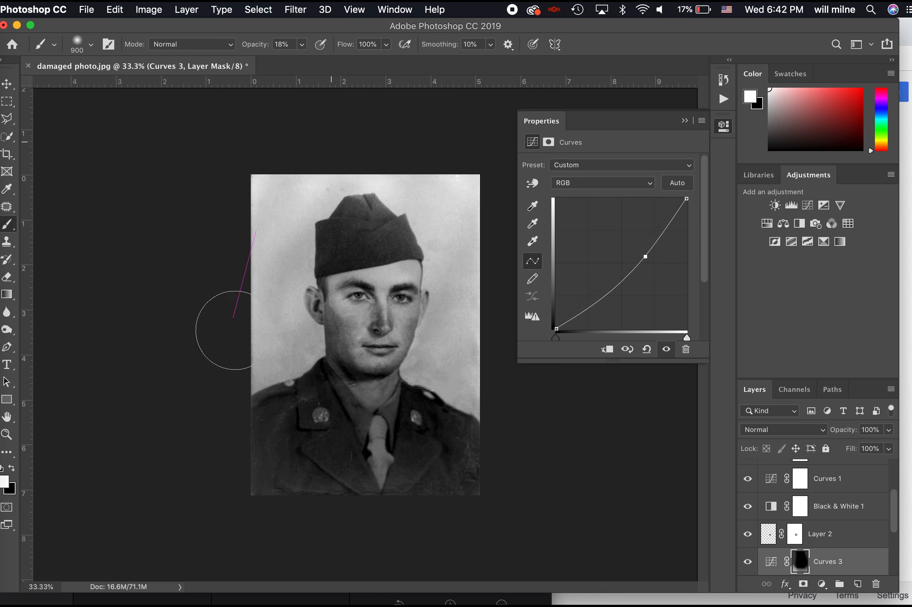
{"action": "mouse_move", "coordinate": [236, 503]}
{"action": "left_mouse_down"}
{"action": "mouse_move", "coordinate": [175, 489]}
{"action": "mouse_move", "coordinate": [300, 504]}
{"action": "mouse_move", "coordinate": [520, 498]}
{"action": "mouse_move", "coordinate": [508, 488]}
{"action": "mouse_move", "coordinate": [398, 499]}
{"action": "mouse_move", "coordinate": [509, 467]}
{"action": "mouse_move", "coordinate": [498, 436]}
{"action": "mouse_move", "coordinate": [491, 462]}
{"action": "mouse_move", "coordinate": [266, 491]}
{"action": "mouse_move", "coordinate": [232, 383]}
{"action": "left_mouse_up"}
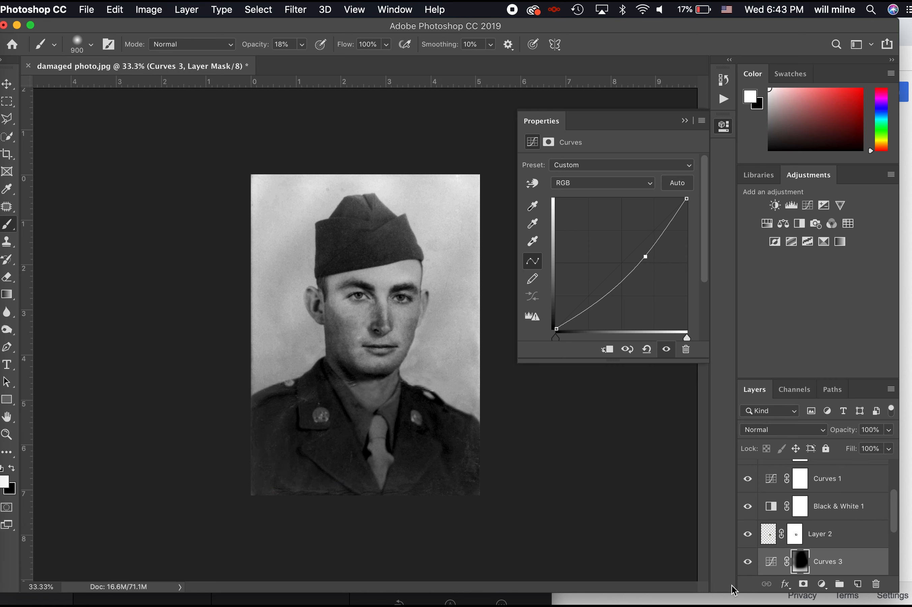
Toggle Curves 3 visibility to compare before and after, leaving it on
{"action": "left_click", "coordinate": [745, 569]}
{"action": "left_click", "coordinate": [745, 570]}
{"action": "left_click", "coordinate": [746, 570]}
{"action": "left_click", "coordinate": [746, 570]}
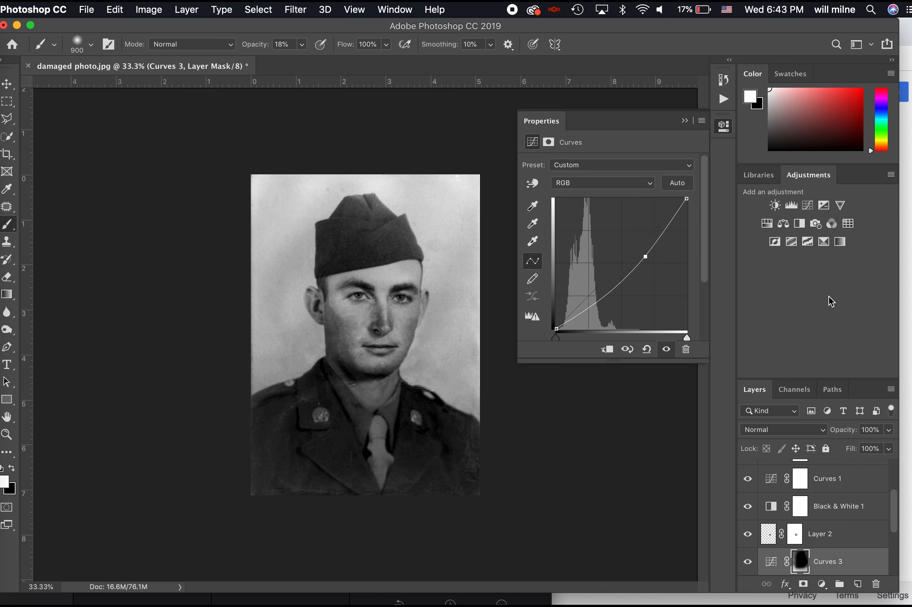
Add a Curves 4 layer with a slight curve tweak, then pick Patch and the Red Eye tool
{"action": "left_click", "coordinate": [807, 205]}
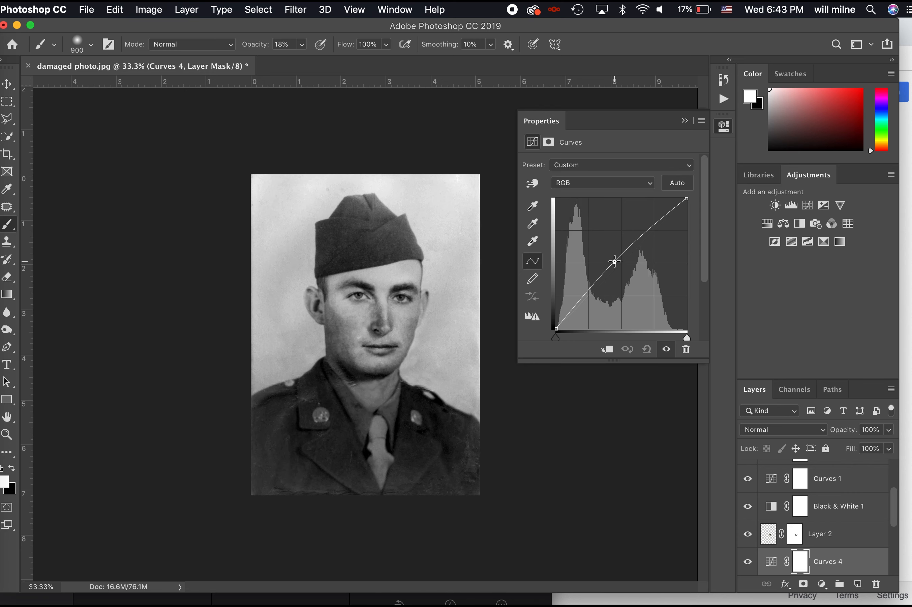
{"action": "left_click_drag", "start_coordinate": [614, 262], "coordinate": [615, 261]}
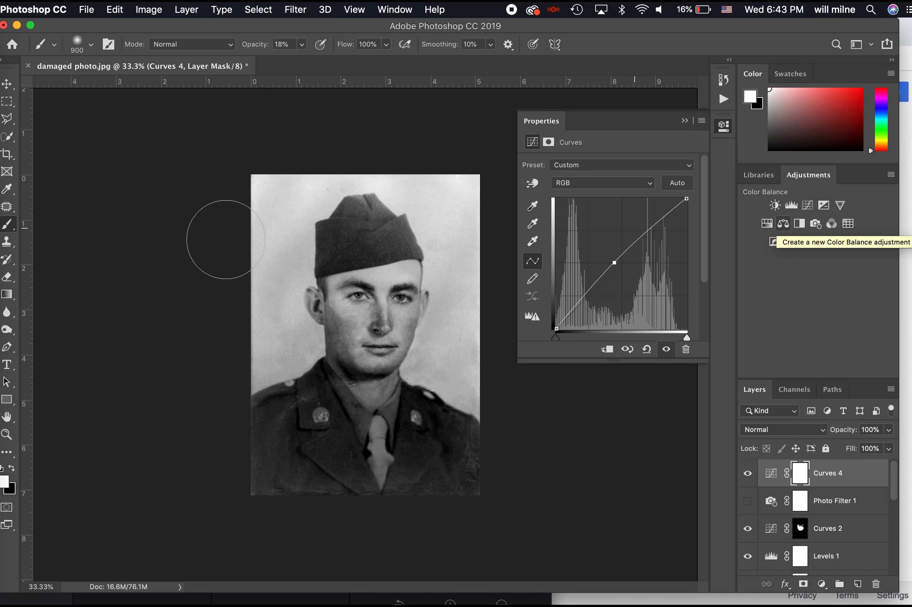
{"action": "left_click", "coordinate": [7, 208]}
{"action": "right_click", "coordinate": [8, 211]}
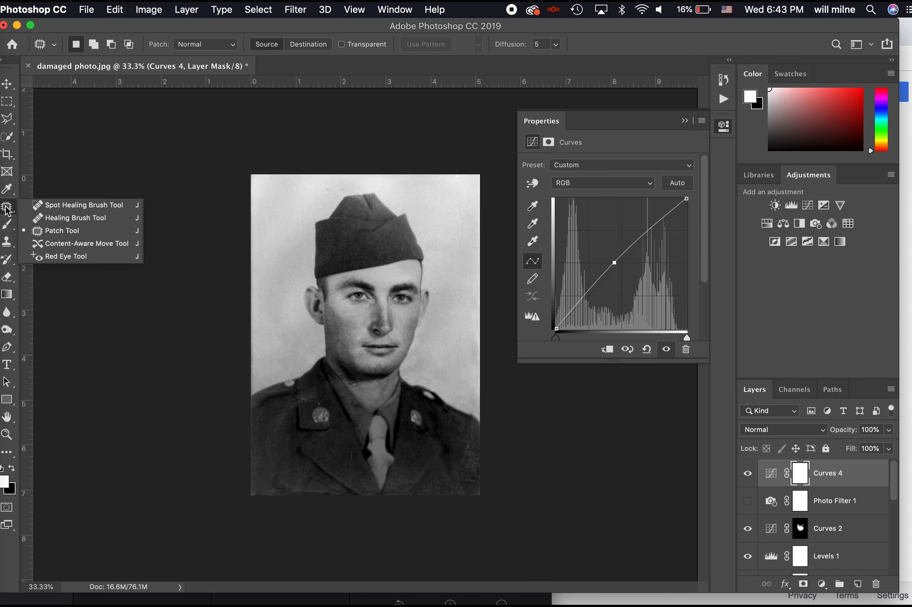
{"action": "left_click", "coordinate": [75, 257]}
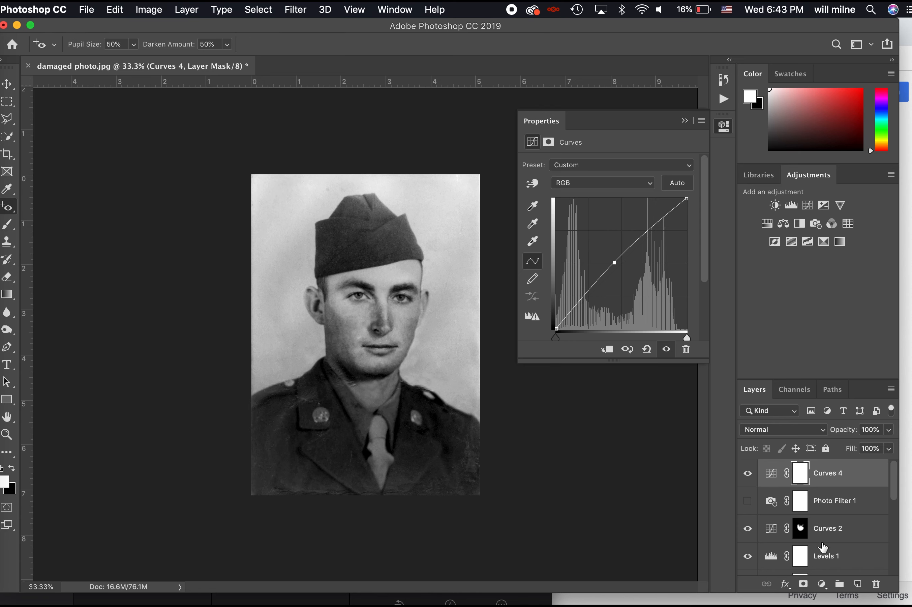
Select the Layer 1 copy layer, review the healing tools, and bring Finder forward
{"action": "scroll", "coordinate": [823, 547], "scroll_direction": "down", "scroll_amount": 5}
{"action": "left_click", "coordinate": [816, 507]}
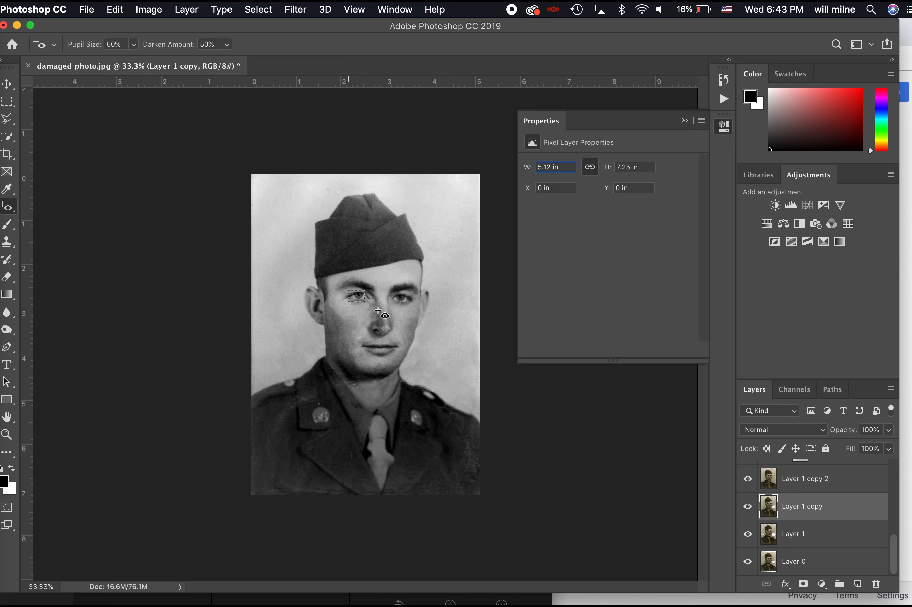
{"action": "right_click", "coordinate": [9, 214]}
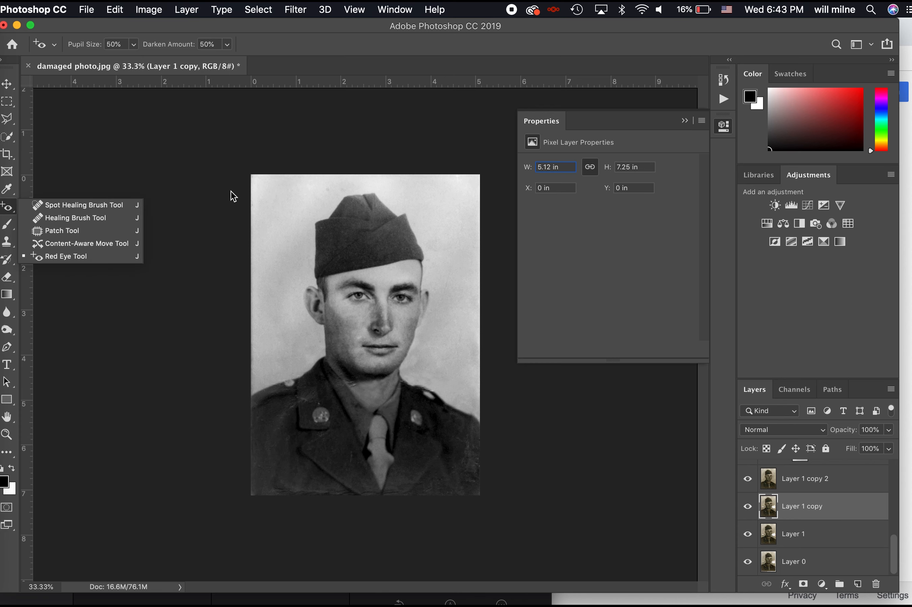
{"action": "left_click", "coordinate": [3, 47]}
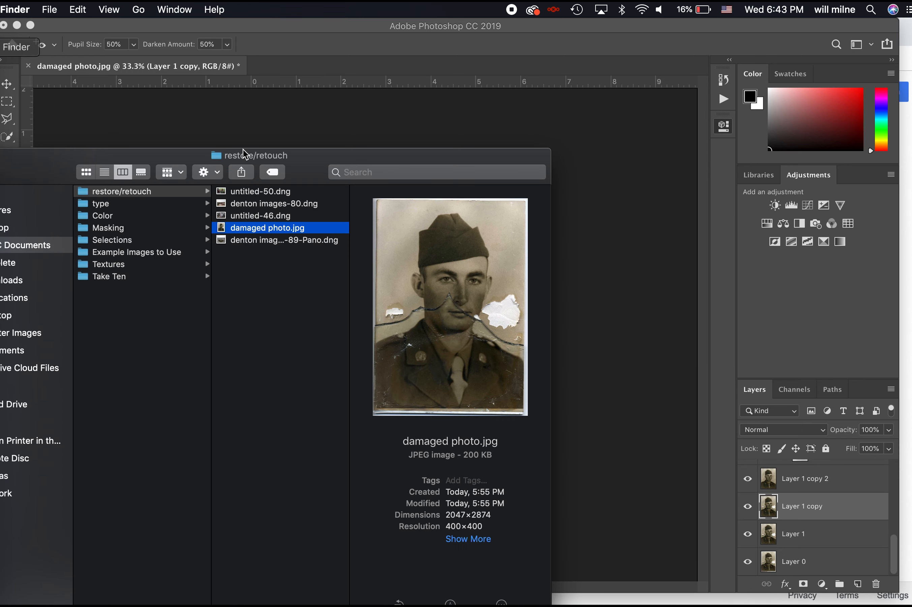
Browse the Example Images to Use, Take Ten and Textures folders, previewing Aged Photo.jpg
{"action": "key", "text": "Left"}
{"action": "key", "text": "Down"}
{"action": "key", "text": "Down"}
{"action": "key", "text": "Down"}
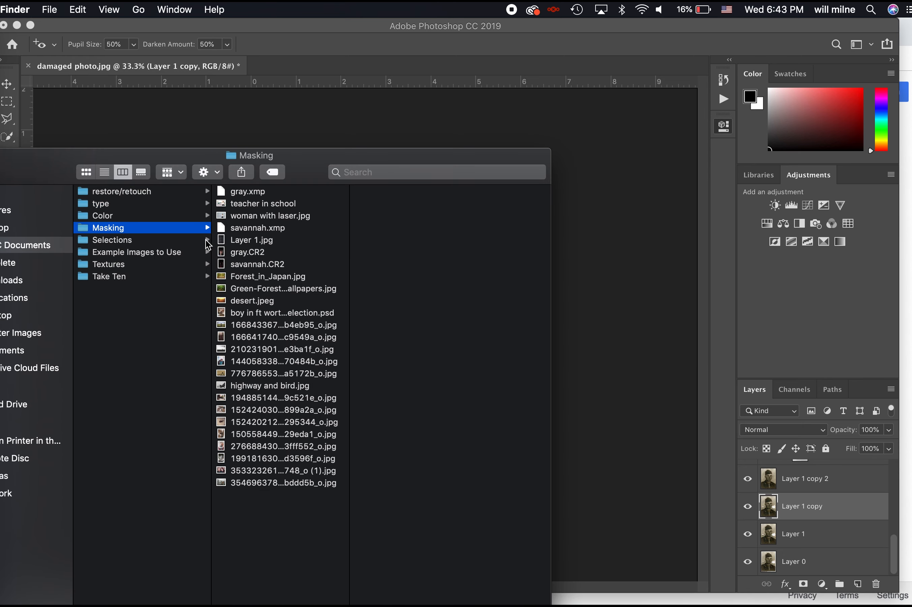
{"action": "left_click", "coordinate": [161, 252]}
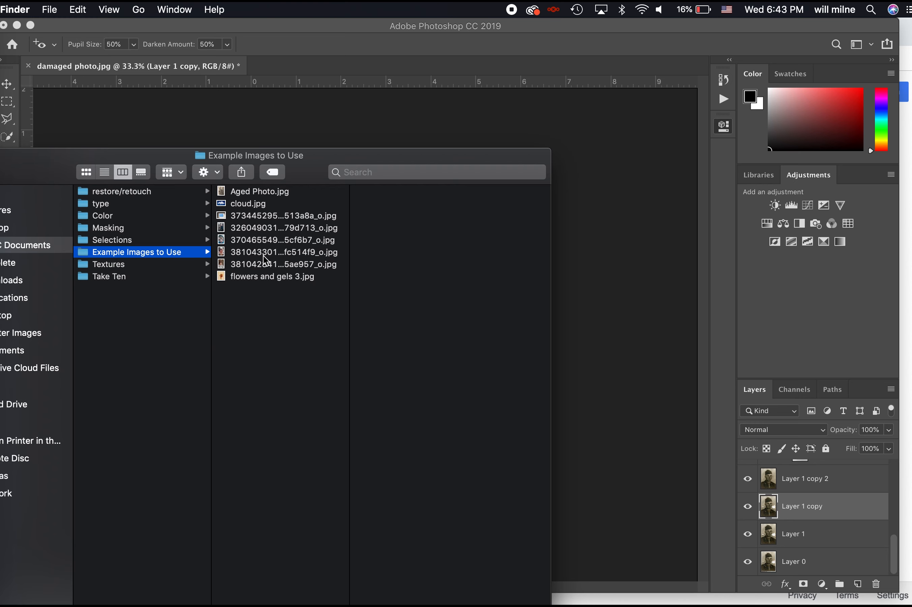
{"action": "left_click", "coordinate": [255, 215]}
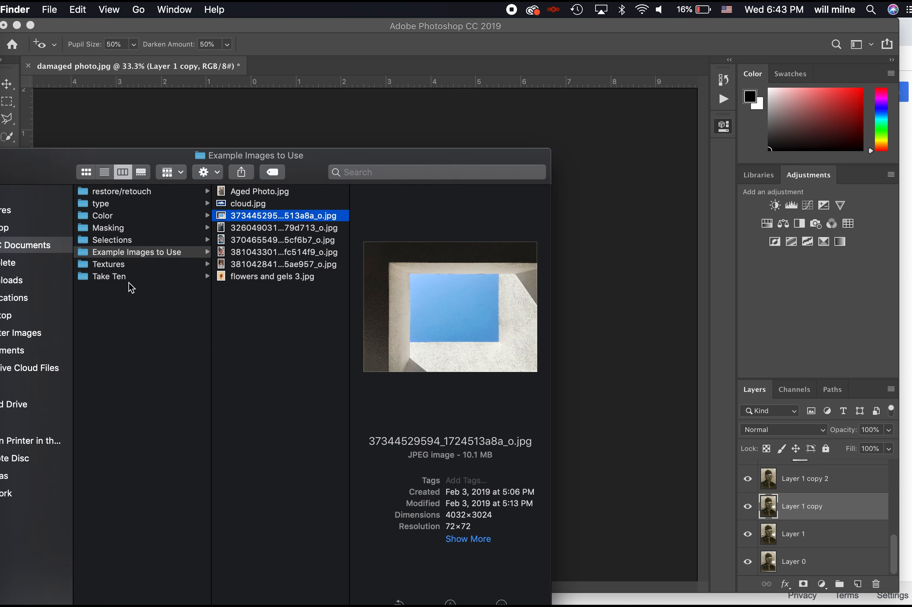
{"action": "left_click", "coordinate": [118, 274]}
{"action": "left_click", "coordinate": [118, 266]}
{"action": "left_click", "coordinate": [138, 253]}
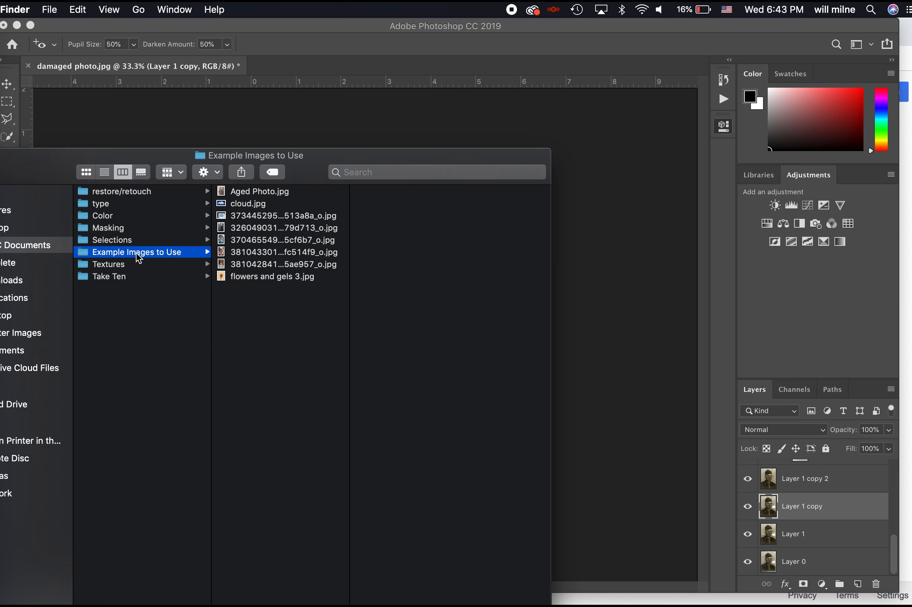
{"action": "key", "text": "Right"}
{"action": "key", "text": "Down"}
{"action": "key", "text": "Down"}
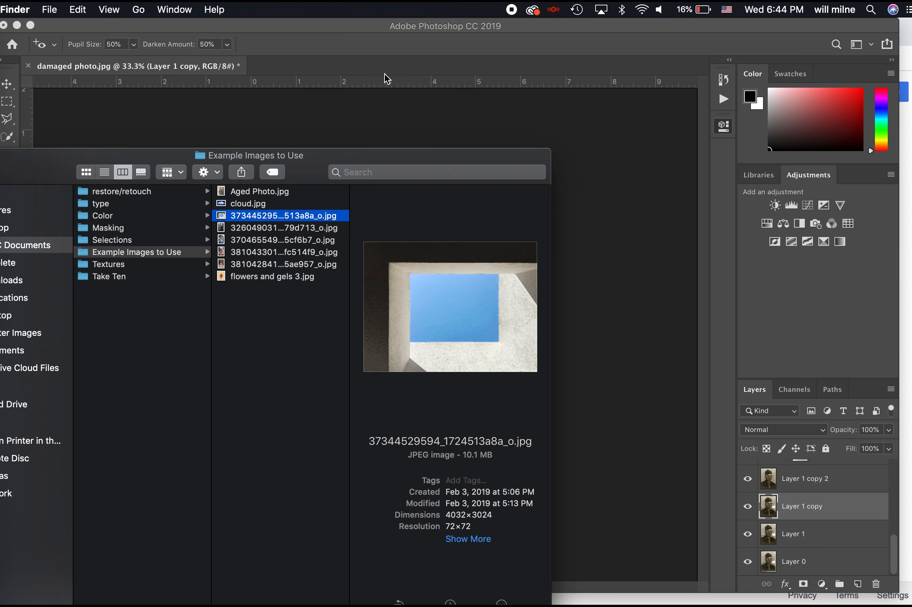
Close the damaged photo document and select denton images-80.dng in restore/retouch
{"action": "left_click", "coordinate": [356, 118]}
{"action": "key", "text": "super+w"}
{"action": "left_click", "coordinate": [2, 47]}
{"action": "left_click", "coordinate": [119, 207]}
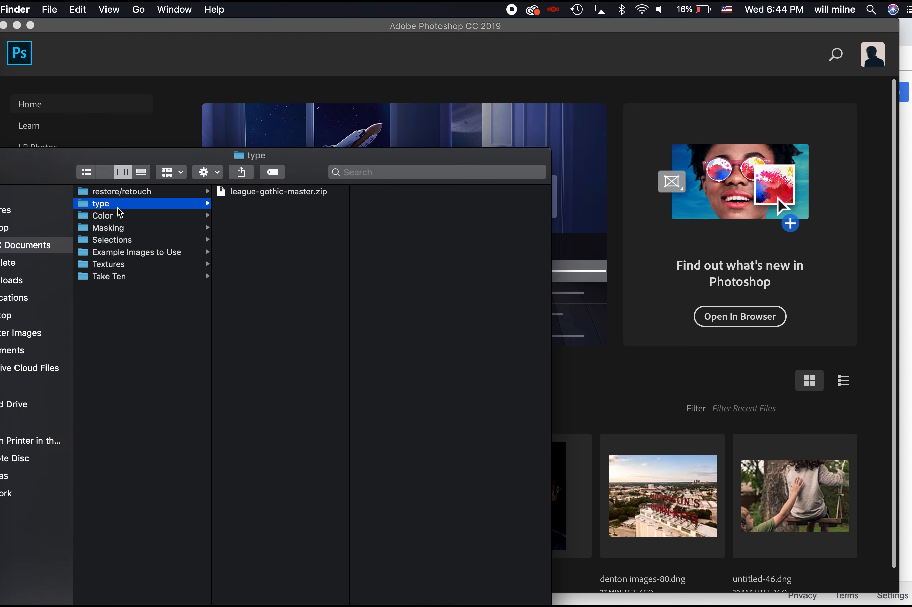
{"action": "key", "text": "Up"}
{"action": "key", "text": "Right"}
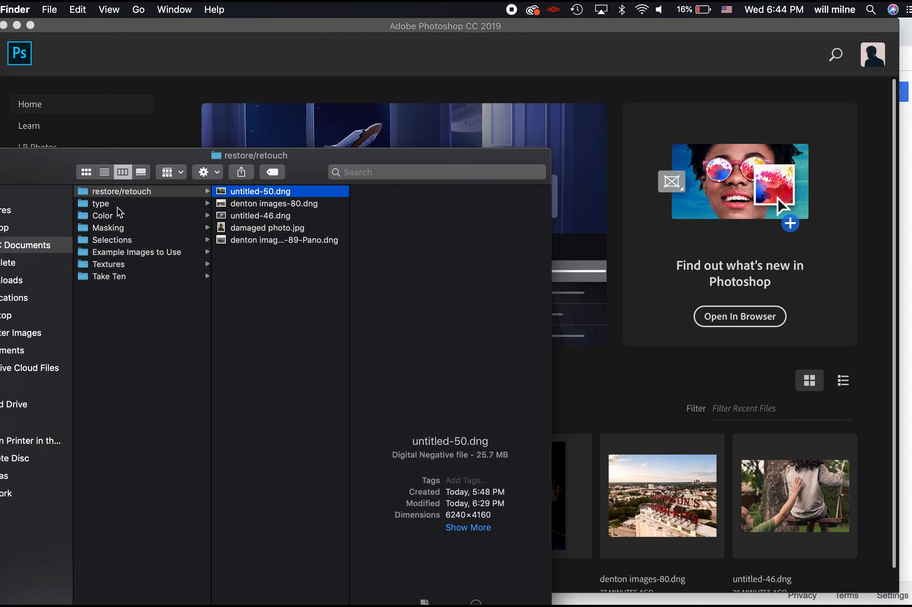
{"action": "key", "text": "Down"}
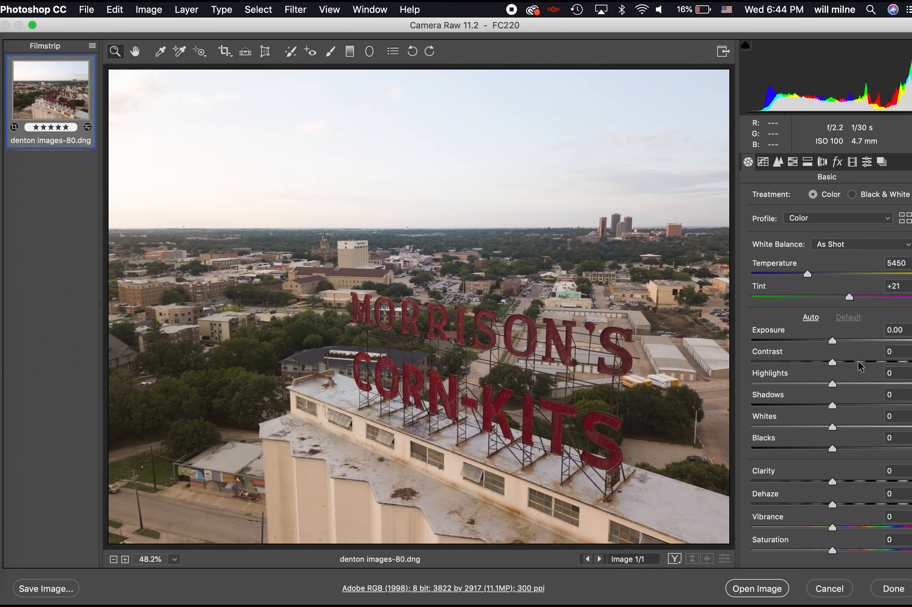
Set Contrast +35, Clarity +40 and Shadows +42
{"action": "left_click", "coordinate": [861, 362]}
{"action": "left_click", "coordinate": [865, 481]}
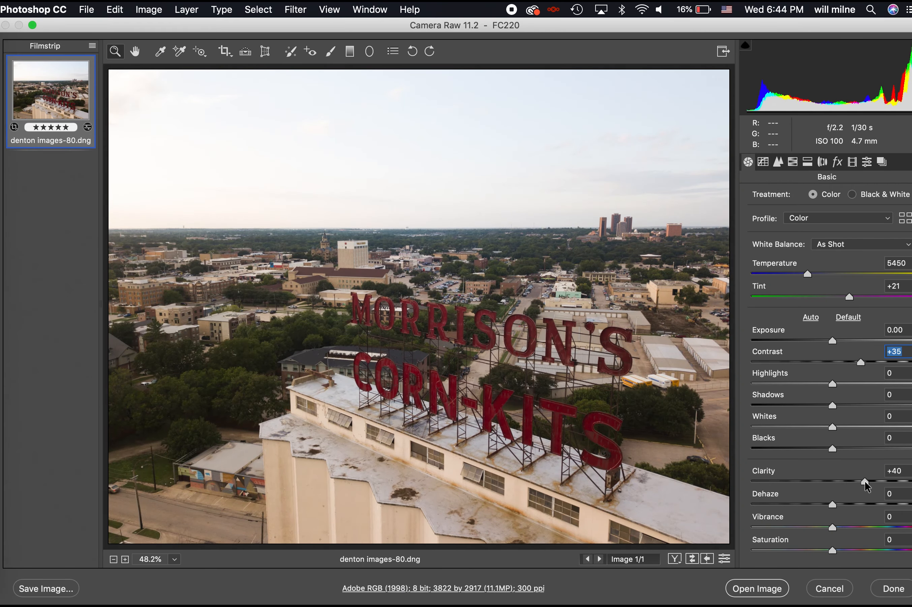
{"action": "left_click", "coordinate": [862, 404]}
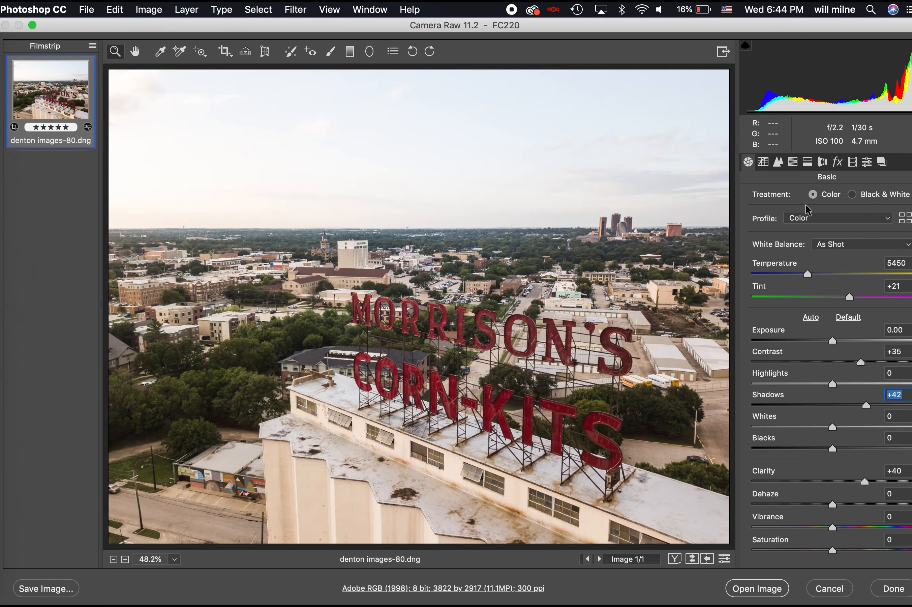
Darken the sky with a Graduated Filter, straighten with Transform, and open in Photoshop
{"action": "left_click", "coordinate": [350, 51]}
{"action": "left_click_drag", "start_coordinate": [376, 69], "coordinate": [377, 252]}
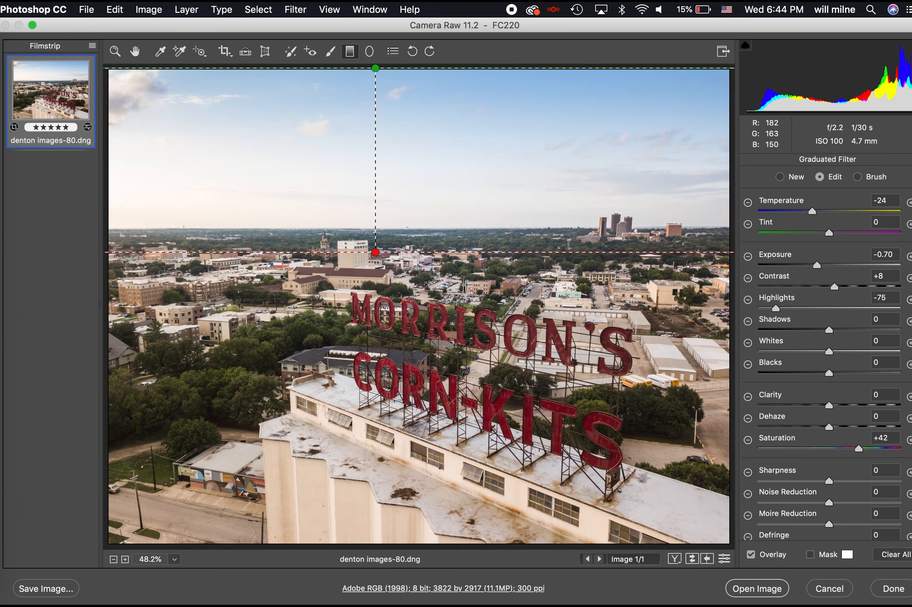
{"action": "left_click", "coordinate": [246, 52]}
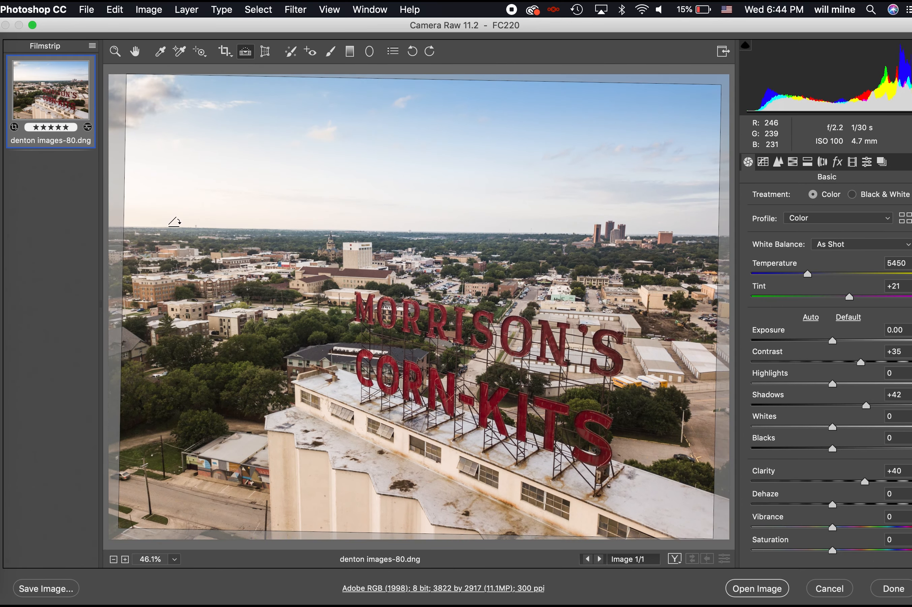
{"action": "left_click_drag", "start_coordinate": [533, 227], "coordinate": [538, 229]}
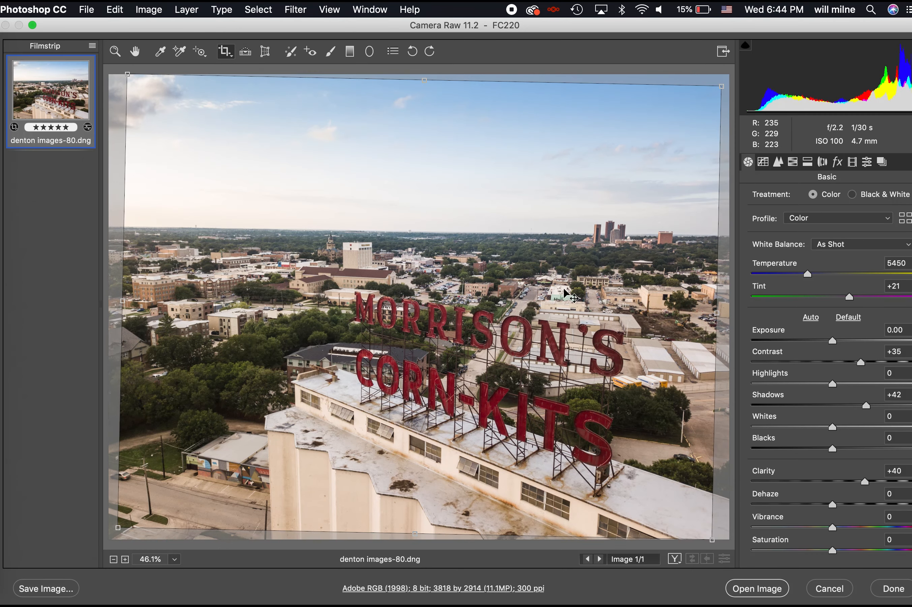
{"action": "key", "text": "z"}
{"action": "left_click", "coordinate": [758, 589]}
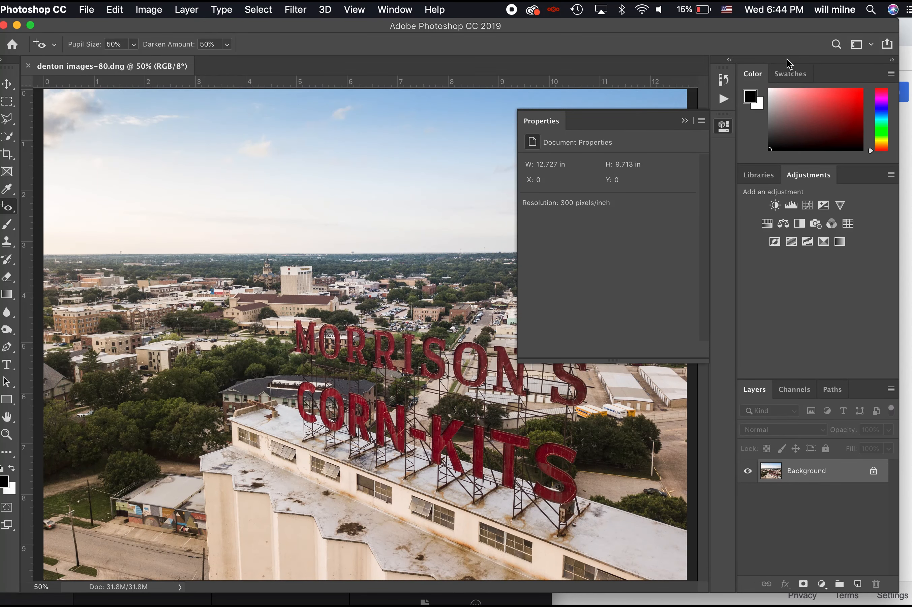
Collapse the Properties panel, zoom to 66.7% and lasso around the distant skyline towers
{"action": "left_click", "coordinate": [685, 121]}
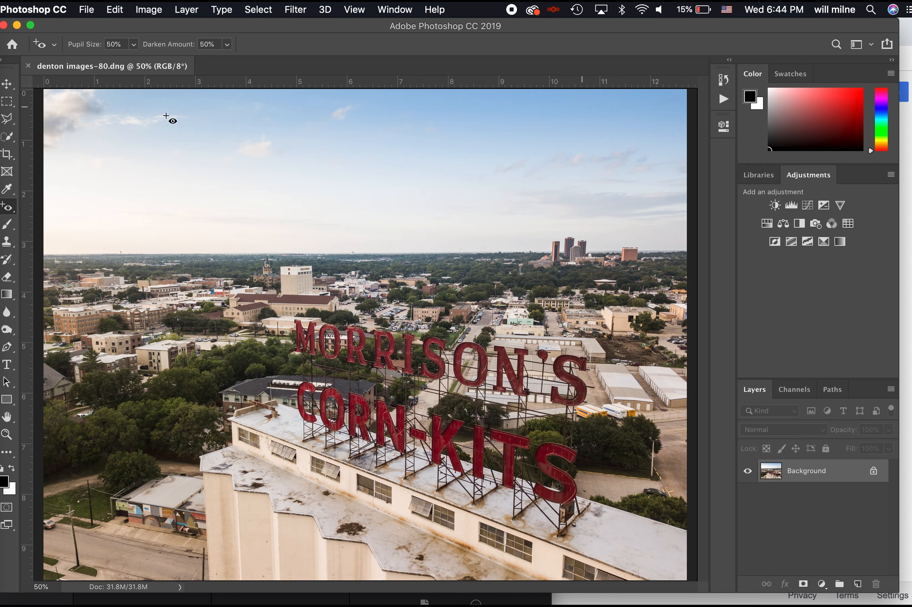
{"action": "left_click", "coordinate": [116, 10]}
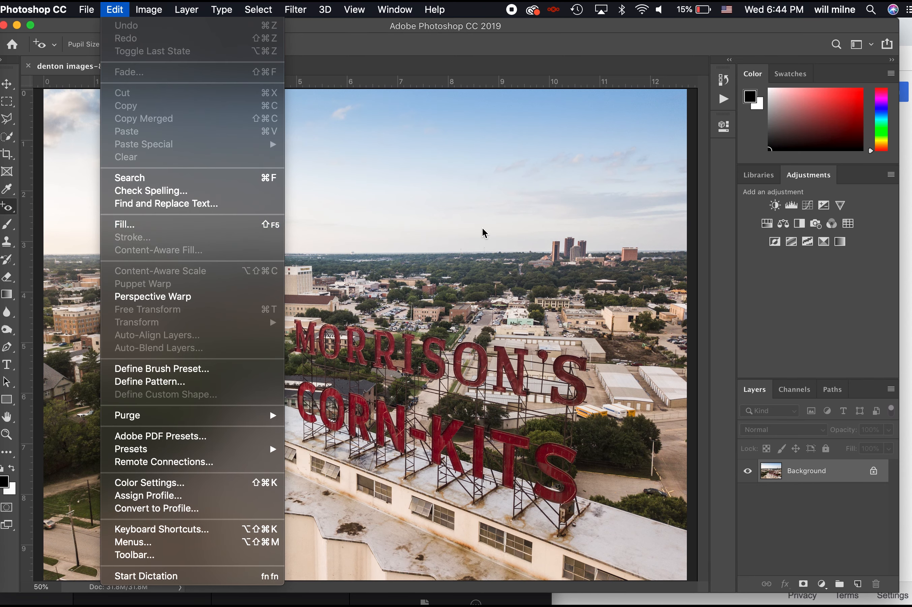
{"action": "left_click", "coordinate": [512, 270]}
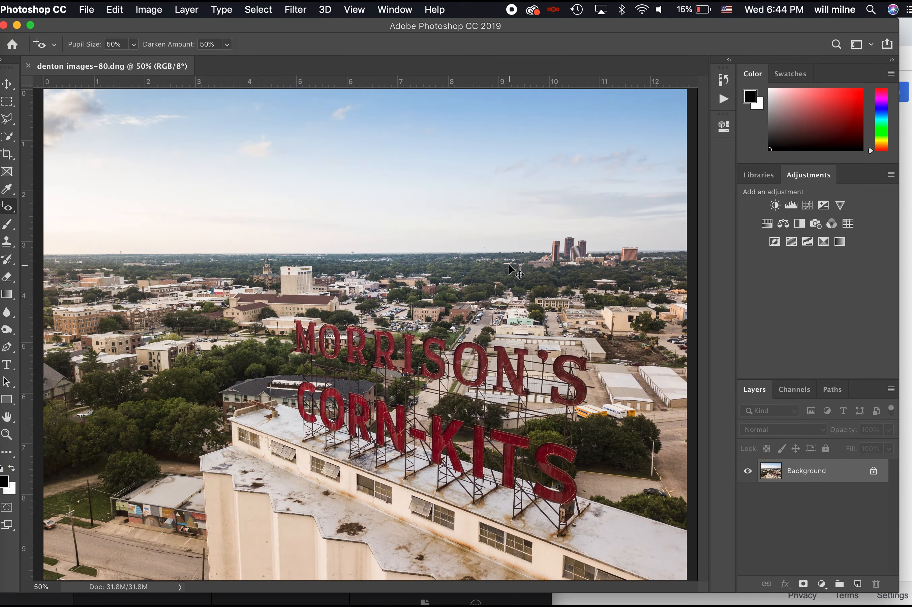
{"action": "key", "text": "super+plus"}
{"action": "scroll", "coordinate": [439, 248], "scroll_direction": "right", "scroll_amount": 5}
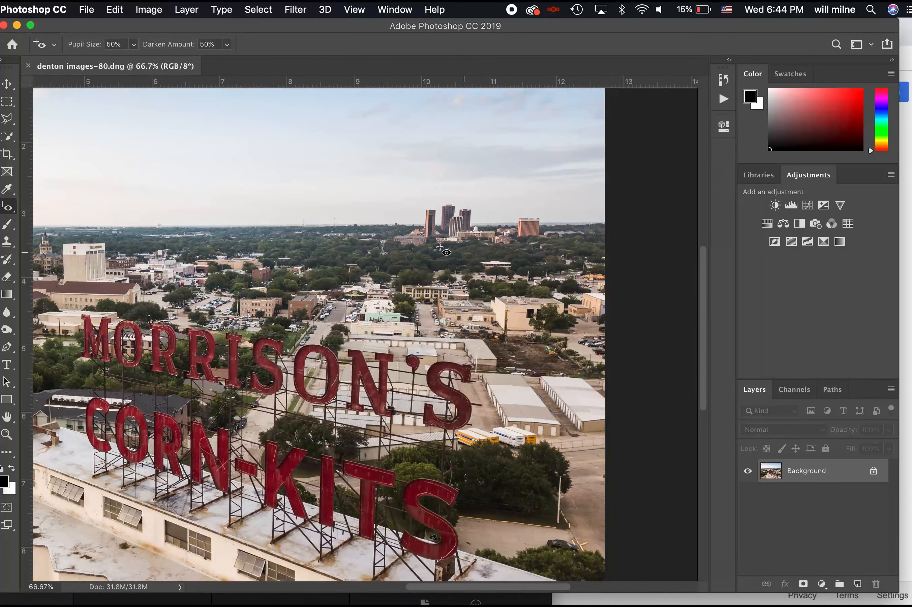
{"action": "left_click", "coordinate": [7, 118]}
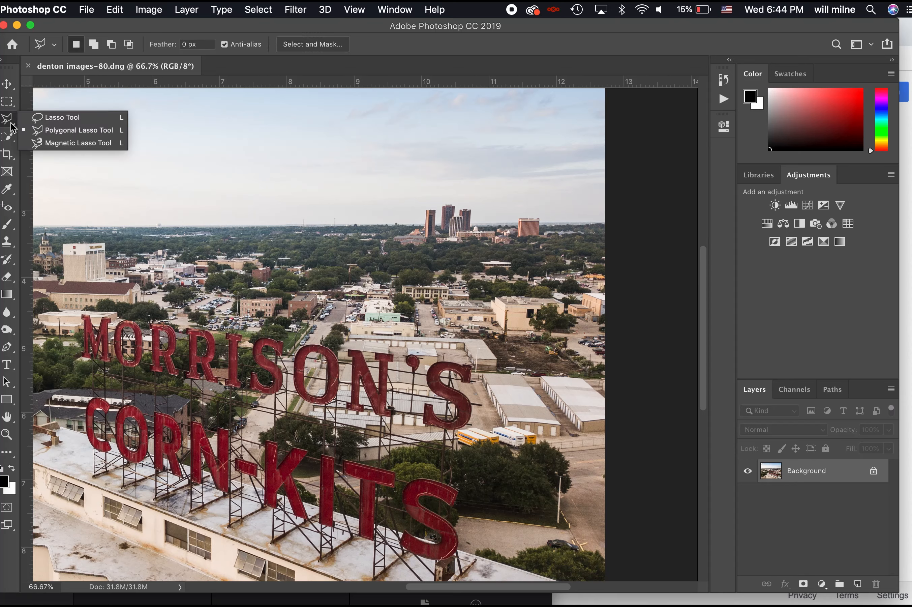
{"action": "left_click", "coordinate": [59, 117]}
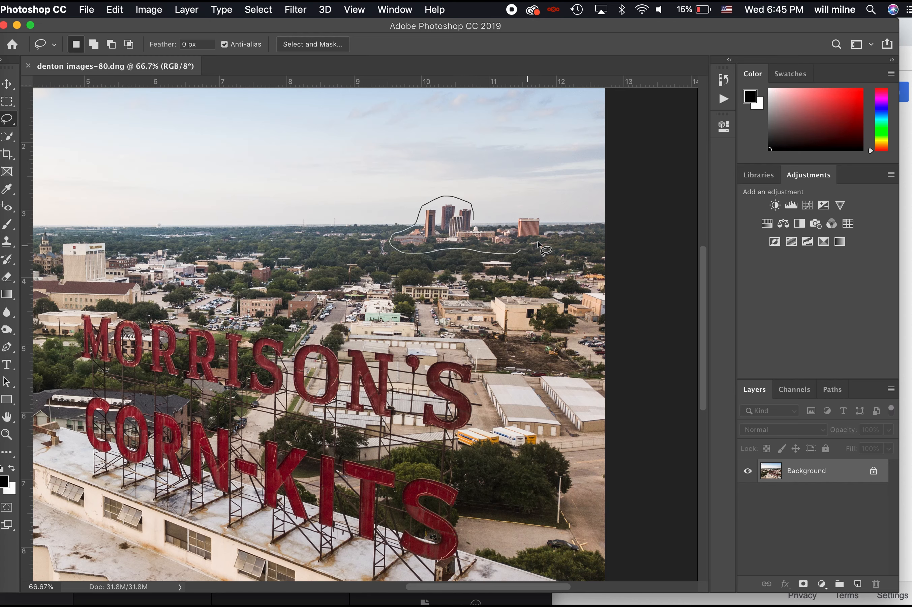
{"action": "left_click_drag", "start_coordinate": [506, 212], "coordinate": [502, 219]}
Start Content-Aware Fill and subtract the town and warehouses from sampling with a 400 brush
{"action": "left_click", "coordinate": [117, 10]}
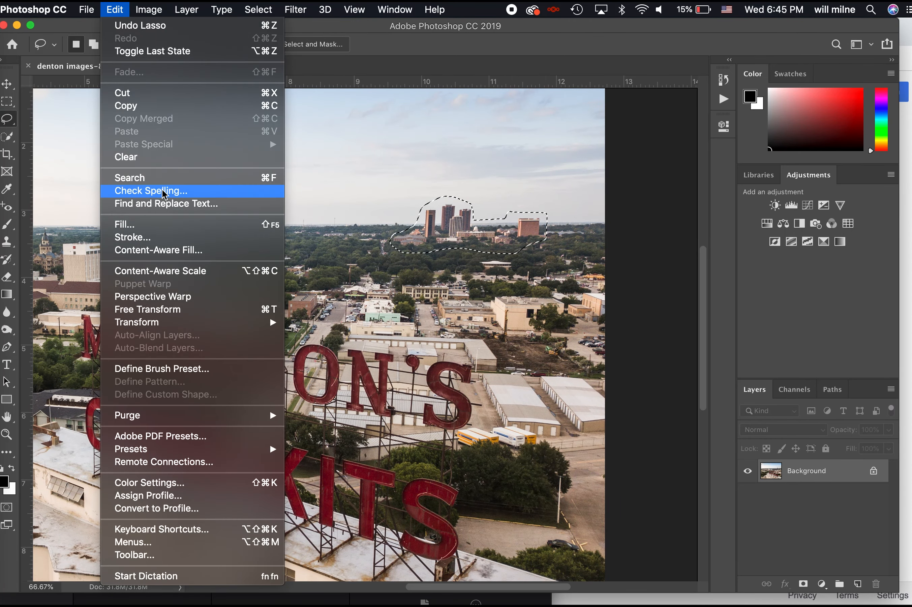
{"action": "left_click", "coordinate": [168, 251]}
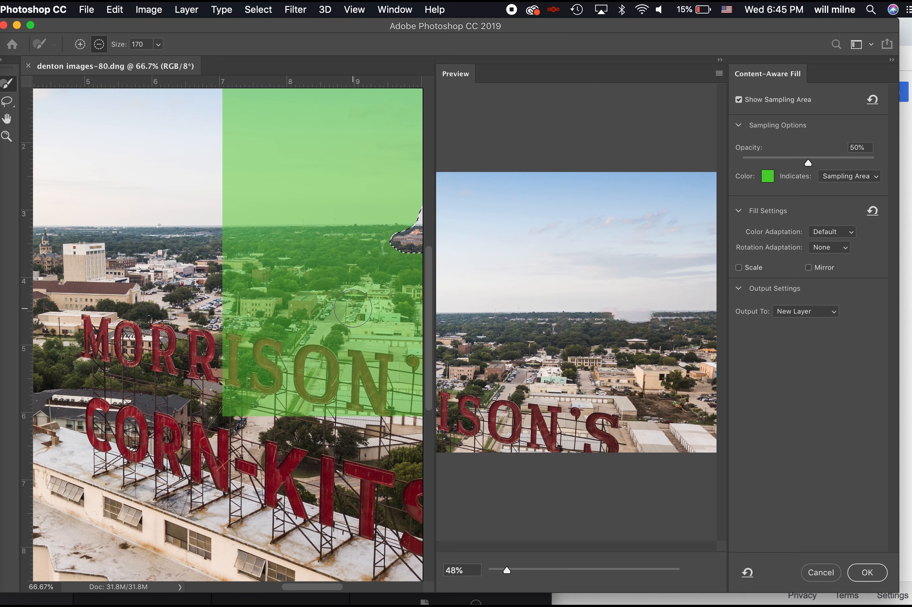
{"action": "scroll", "coordinate": [353, 308], "scroll_direction": "right", "scroll_amount": 5}
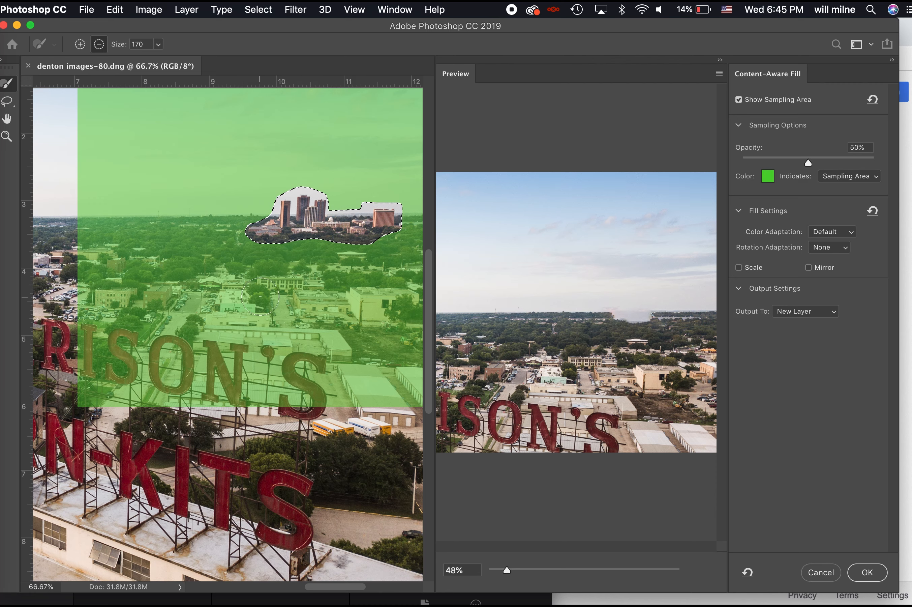
{"action": "mouse_move", "coordinate": [93, 287]}
{"action": "left_mouse_down"}
{"action": "mouse_move", "coordinate": [84, 273]}
{"action": "mouse_move", "coordinate": [94, 259]}
{"action": "mouse_move", "coordinate": [151, 270]}
{"action": "mouse_move", "coordinate": [164, 314]}
{"action": "mouse_move", "coordinate": [116, 370]}
{"action": "mouse_move", "coordinate": [259, 381]}
{"action": "left_mouse_up"}
{"action": "key", "text": "bracketright"}
{"action": "key", "text": "bracketright"}
{"action": "key", "text": "bracketright"}
{"action": "key", "text": "bracketright"}
{"action": "key", "text": "bracketright"}
{"action": "mouse_move", "coordinate": [361, 383]}
{"action": "left_mouse_down"}
{"action": "mouse_move", "coordinate": [401, 358]}
{"action": "mouse_move", "coordinate": [184, 325]}
{"action": "mouse_move", "coordinate": [334, 333]}
{"action": "mouse_move", "coordinate": [341, 323]}
{"action": "mouse_move", "coordinate": [243, 301]}
{"action": "left_mouse_up"}
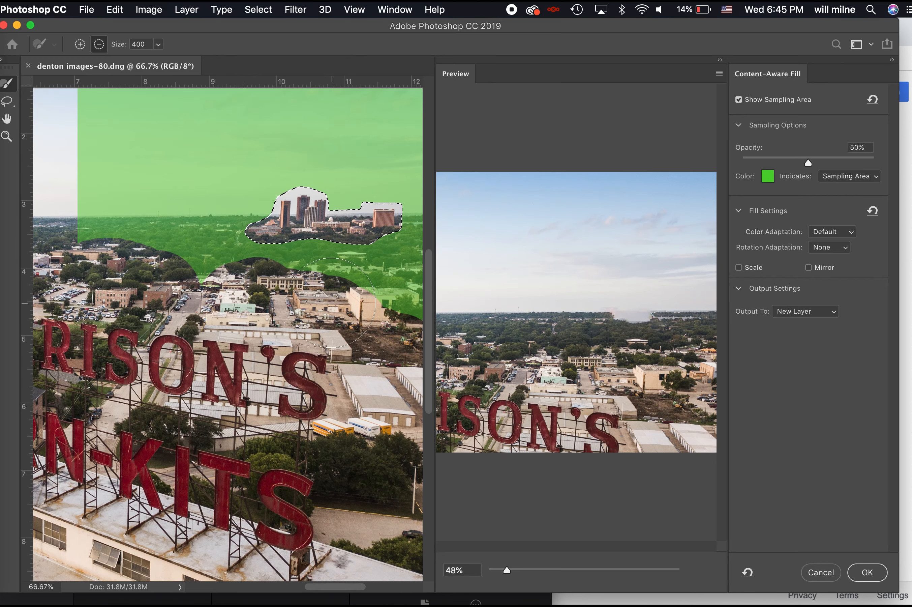
Also exclude the right edge and upper sky from sampling, then apply the fill
{"action": "scroll", "coordinate": [184, 210], "scroll_direction": "up", "scroll_amount": 10}
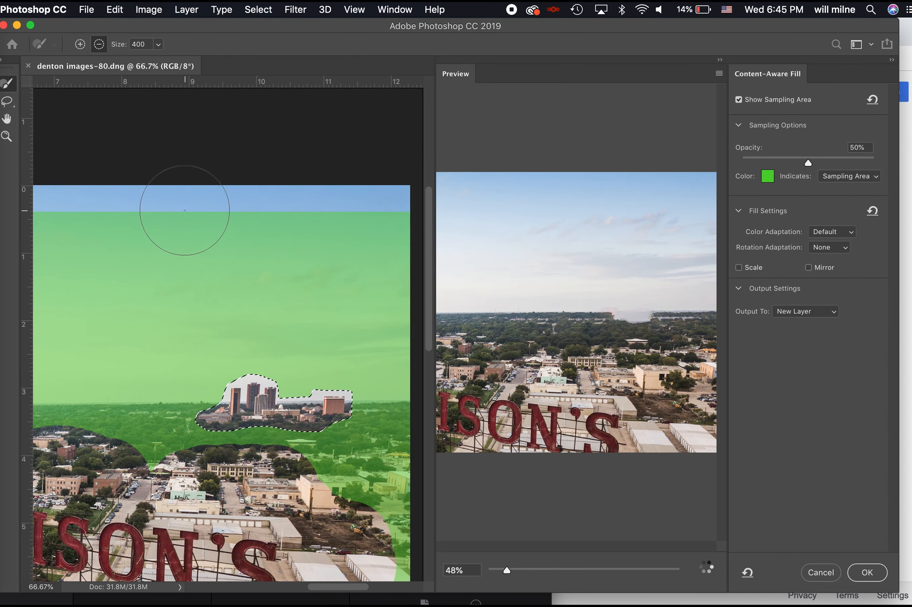
{"action": "scroll", "coordinate": [183, 214], "scroll_direction": "right", "scroll_amount": 3}
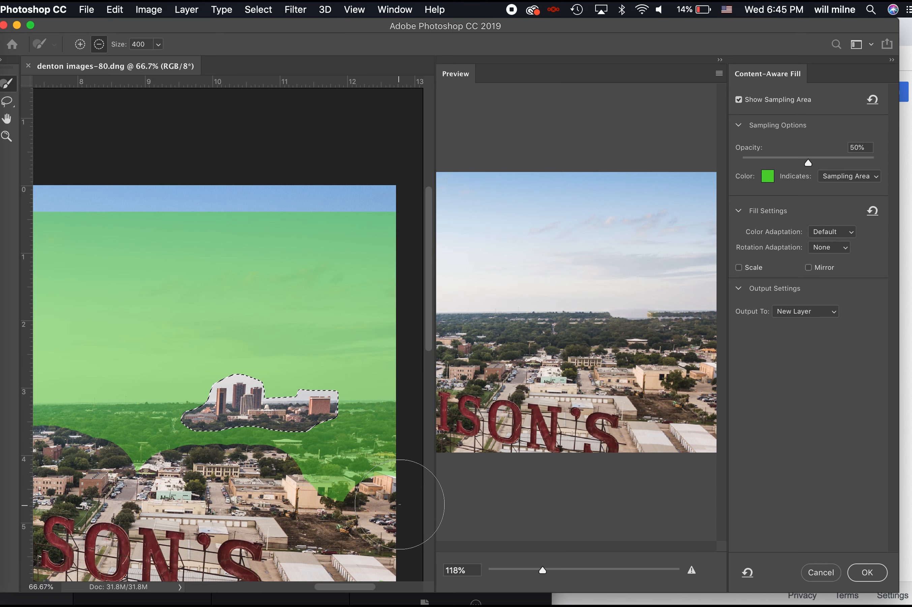
{"action": "left_click", "coordinate": [398, 298]}
{"action": "mouse_move", "coordinate": [355, 299]}
{"action": "left_mouse_down"}
{"action": "mouse_move", "coordinate": [203, 302]}
{"action": "mouse_move", "coordinate": [331, 303]}
{"action": "mouse_move", "coordinate": [387, 328]}
{"action": "mouse_move", "coordinate": [223, 325]}
{"action": "mouse_move", "coordinate": [389, 226]}
{"action": "mouse_move", "coordinate": [155, 245]}
{"action": "mouse_move", "coordinate": [241, 253]}
{"action": "mouse_move", "coordinate": [144, 294]}
{"action": "mouse_move", "coordinate": [210, 301]}
{"action": "mouse_move", "coordinate": [241, 316]}
{"action": "mouse_move", "coordinate": [128, 284]}
{"action": "mouse_move", "coordinate": [240, 249]}
{"action": "mouse_move", "coordinate": [196, 219]}
{"action": "mouse_move", "coordinate": [160, 231]}
{"action": "mouse_move", "coordinate": [255, 255]}
{"action": "mouse_move", "coordinate": [188, 225]}
{"action": "mouse_move", "coordinate": [46, 121]}
{"action": "left_mouse_up"}
{"action": "scroll", "coordinate": [212, 306], "scroll_direction": "left", "scroll_amount": 5}
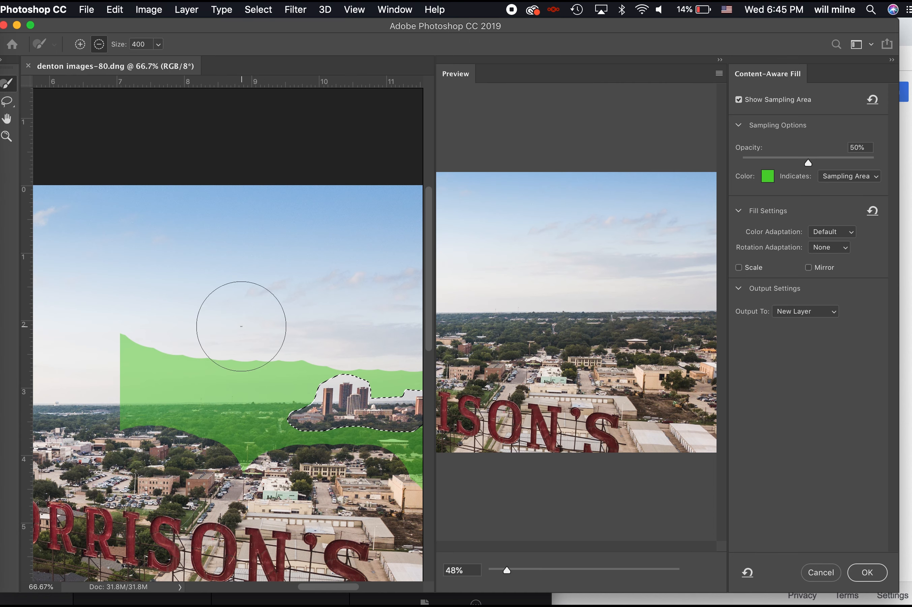
{"action": "left_click_drag", "start_coordinate": [143, 320], "coordinate": [94, 326]}
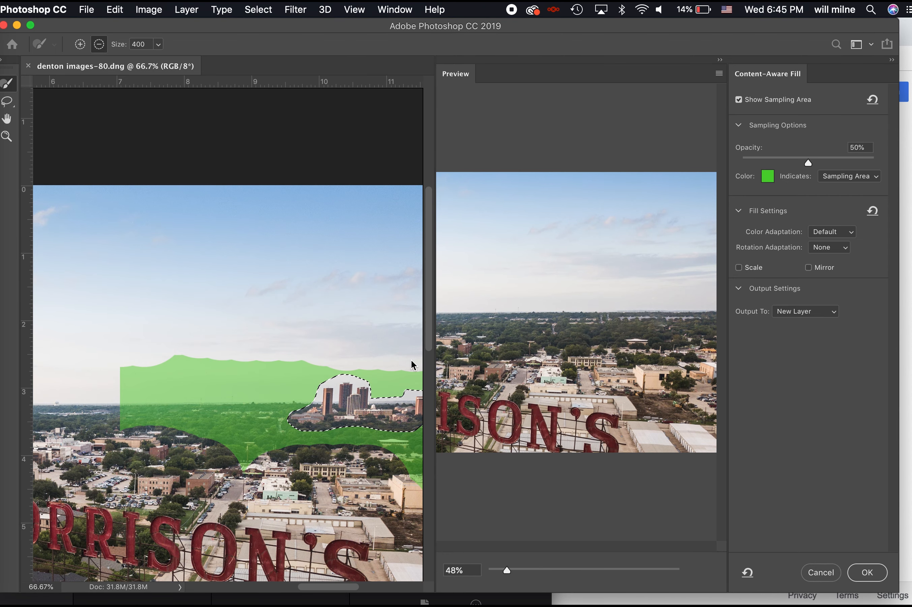
{"action": "left_click", "coordinate": [866, 581]}
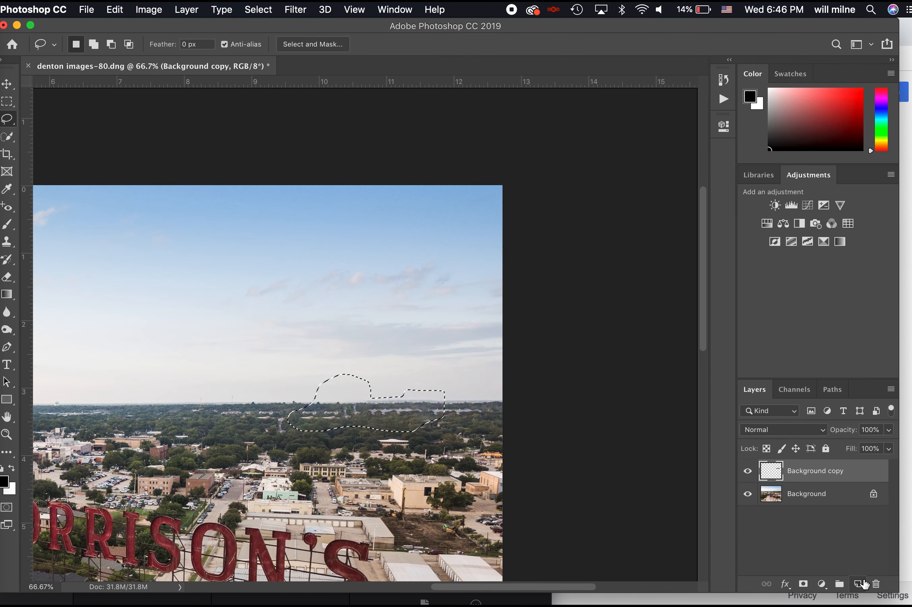
Deselect and try patching a stretch of horizon sky with nearby sky
{"action": "key", "text": "super+d"}
{"action": "key", "text": "j"}
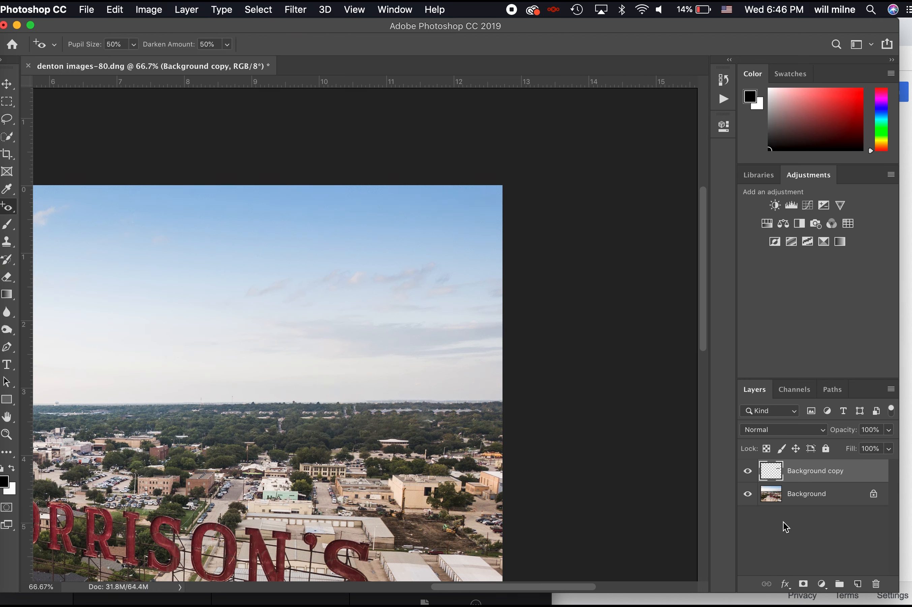
{"action": "key", "text": "shift+j"}
{"action": "key", "text": "shift+j"}
{"action": "key", "text": "shift+j"}
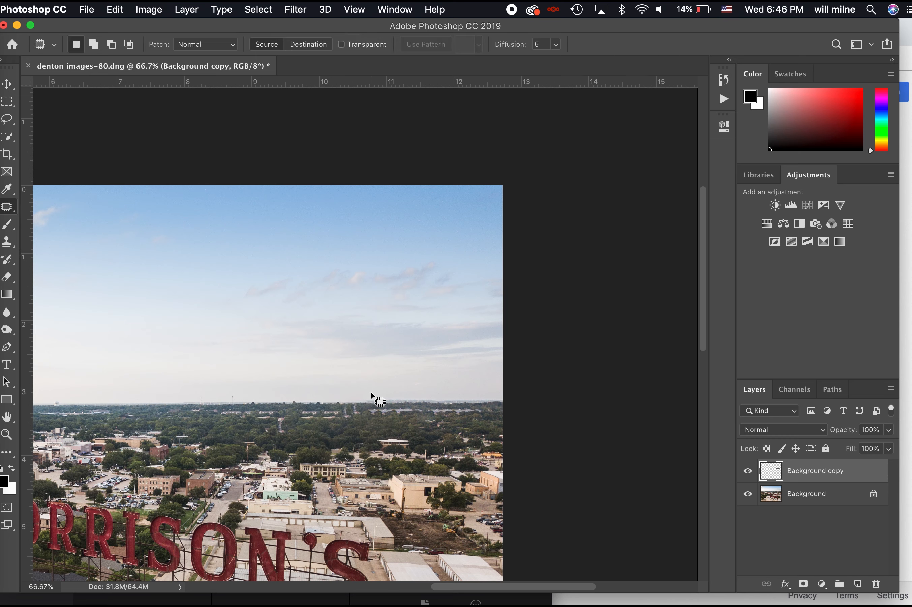
{"action": "mouse_move", "coordinate": [328, 380]}
{"action": "left_mouse_down"}
{"action": "mouse_move", "coordinate": [325, 408]}
{"action": "mouse_move", "coordinate": [387, 393]}
{"action": "mouse_move", "coordinate": [339, 377]}
{"action": "left_mouse_up"}
{"action": "left_click_drag", "start_coordinate": [352, 423], "coordinate": [206, 406]}
{"action": "key", "text": "super+d"}
Merge the Background copy fill layer down into Background
{"action": "right_click", "coordinate": [795, 476]}
{"action": "left_click", "coordinate": [737, 418]}
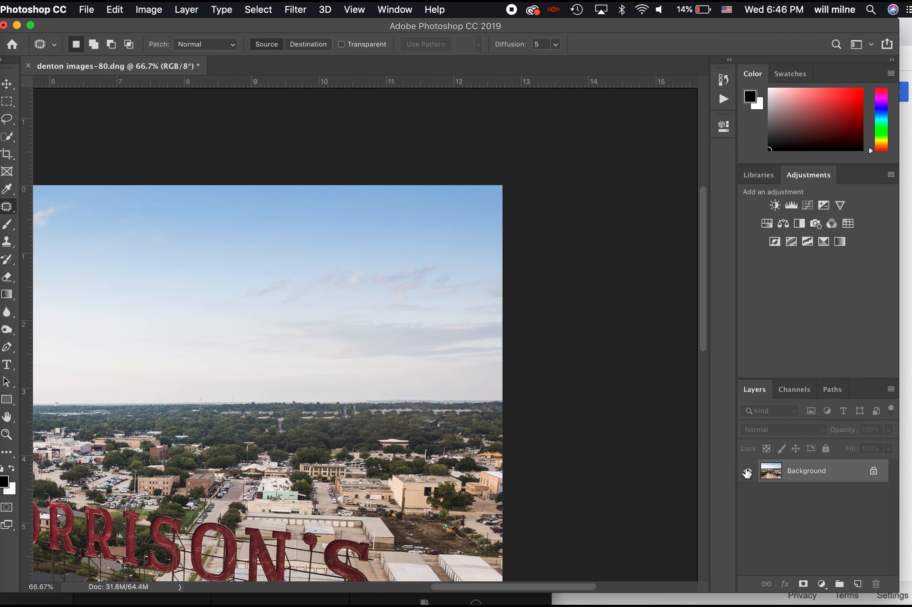
{"action": "mouse_move", "coordinate": [368, 384]}
{"action": "left_mouse_down"}
{"action": "mouse_move", "coordinate": [318, 383]}
{"action": "mouse_move", "coordinate": [319, 426]}
{"action": "mouse_move", "coordinate": [366, 425]}
{"action": "mouse_move", "coordinate": [369, 380]}
{"action": "mouse_move", "coordinate": [215, 375]}
{"action": "mouse_move", "coordinate": [195, 413]}
{"action": "left_mouse_up"}
{"action": "key", "text": "super+d"}
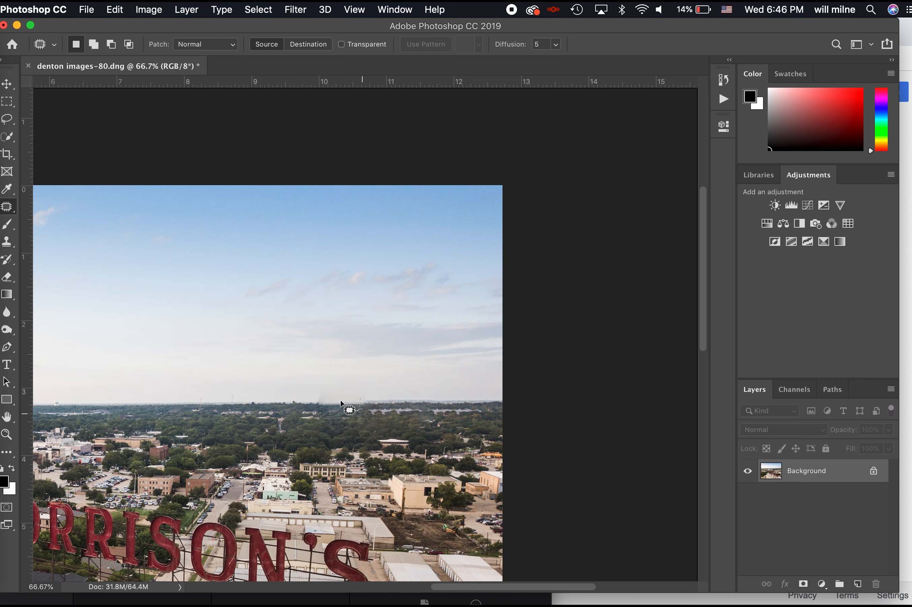
Clone sky over the smudge above the treeline, undo one stroke, and zoom out
{"action": "key", "text": "s"}
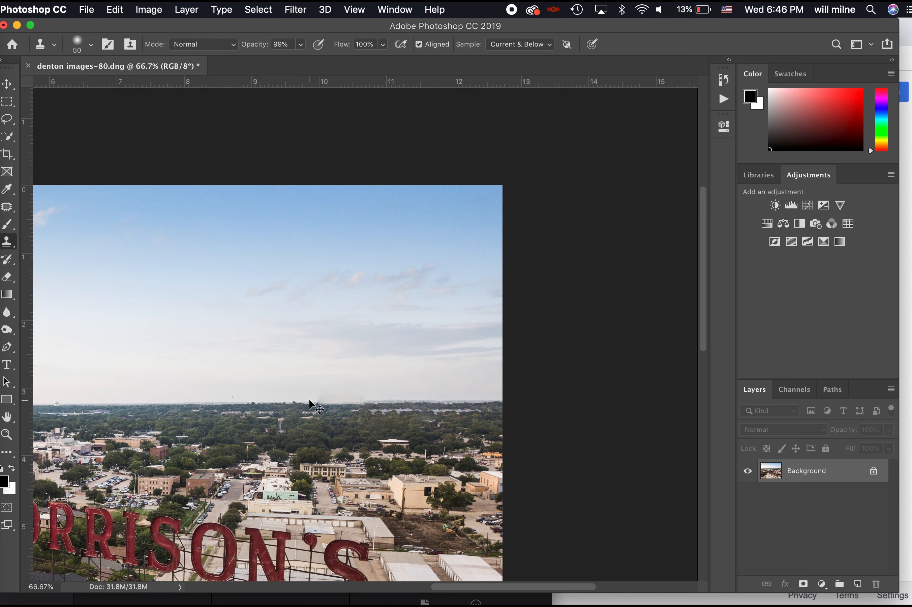
{"action": "scroll", "coordinate": [310, 404], "scroll_direction": "up", "scroll_amount": 3}
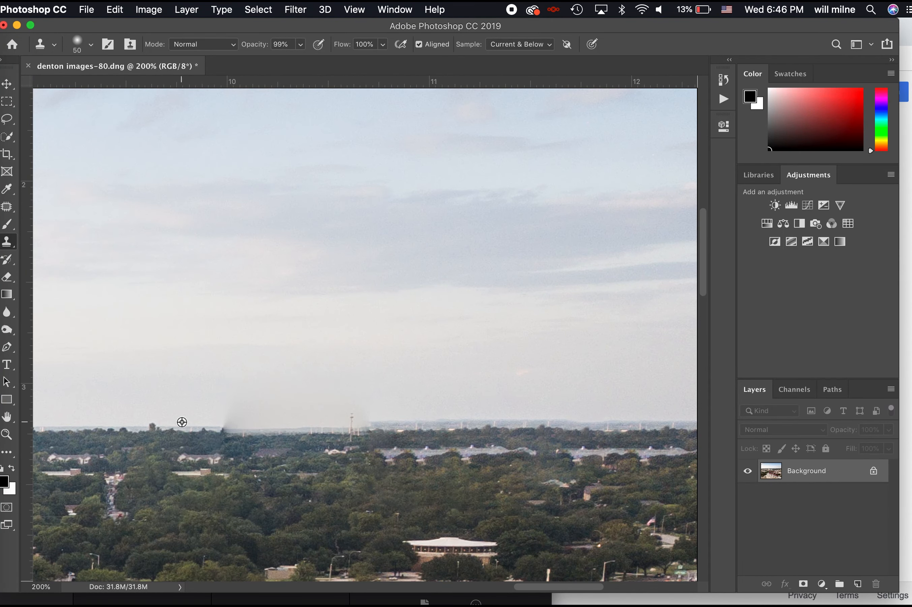
{"action": "mouse_move", "coordinate": [230, 427]}
{"action": "left_mouse_down"}
{"action": "mouse_move", "coordinate": [255, 431]}
{"action": "mouse_move", "coordinate": [363, 431]}
{"action": "left_mouse_up"}
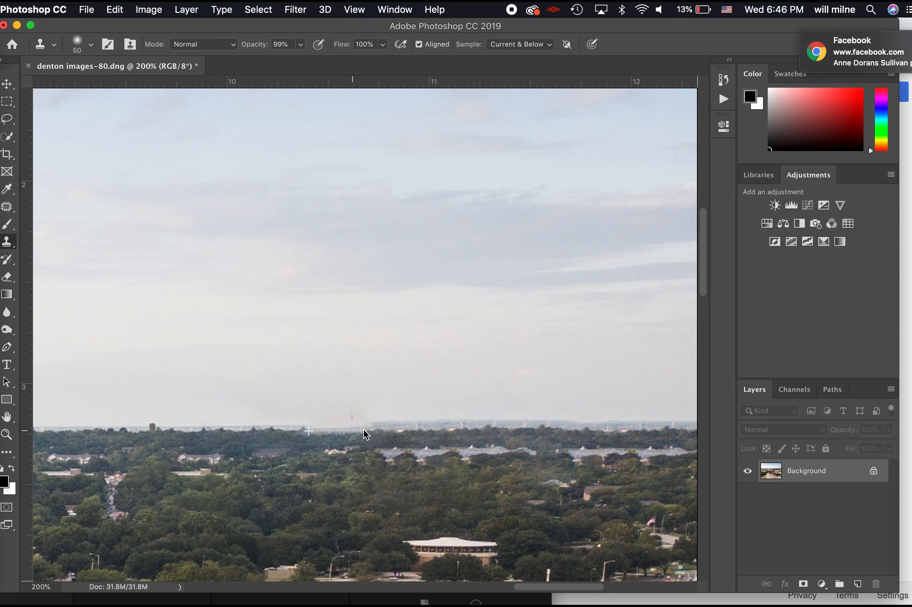
{"action": "left_click_drag", "start_coordinate": [309, 435], "coordinate": [369, 426]}
{"action": "key", "text": "cmd+z"}
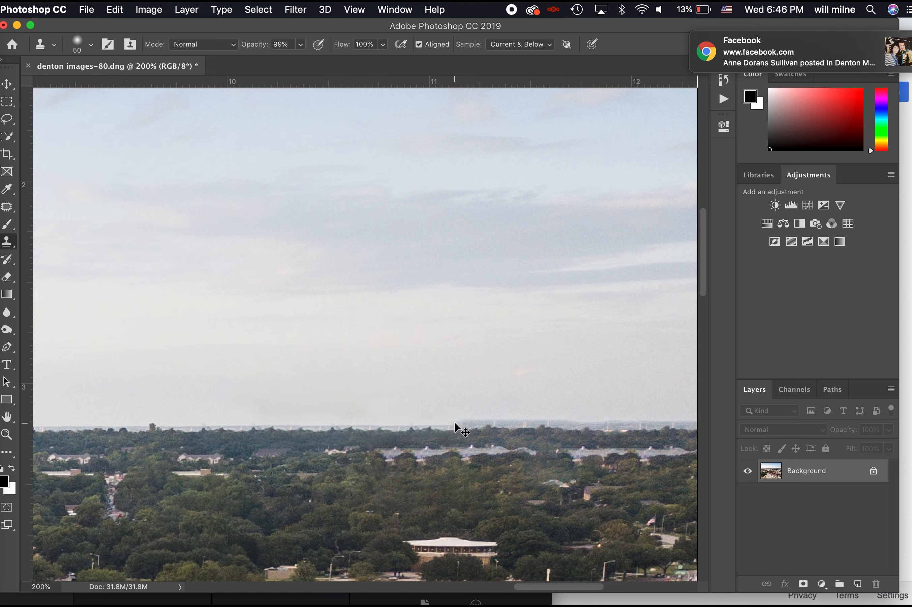
{"action": "key", "text": "cmd+minus"}
{"action": "key", "text": "cmd+minus"}
{"action": "key", "text": "cmd+minus"}
{"action": "key", "text": "cmd+minus"}
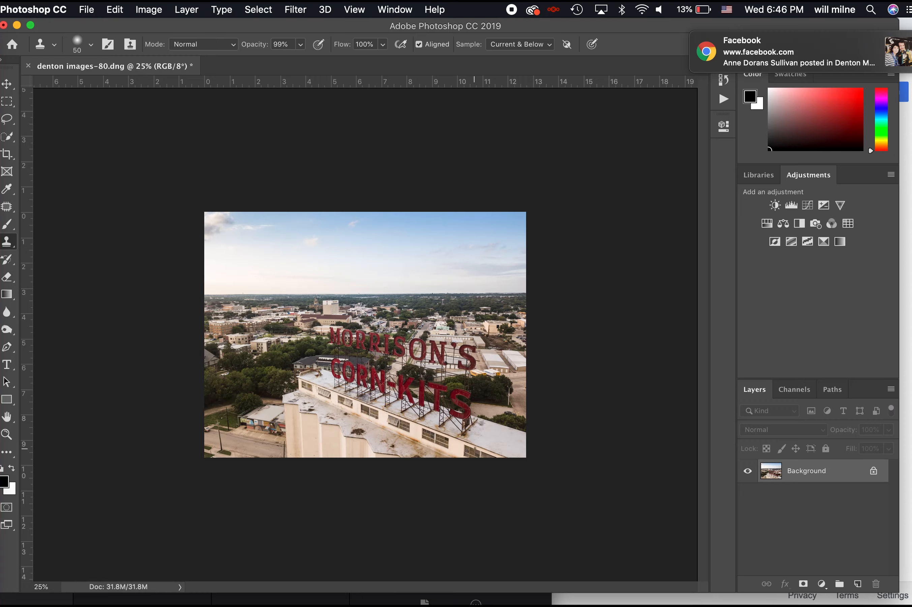
Lasso-select the lower-left utility pole and grass strip, then start Content-Aware Fill on it
{"action": "key", "text": "cmd+plus"}
{"action": "key", "text": "cmd+plus"}
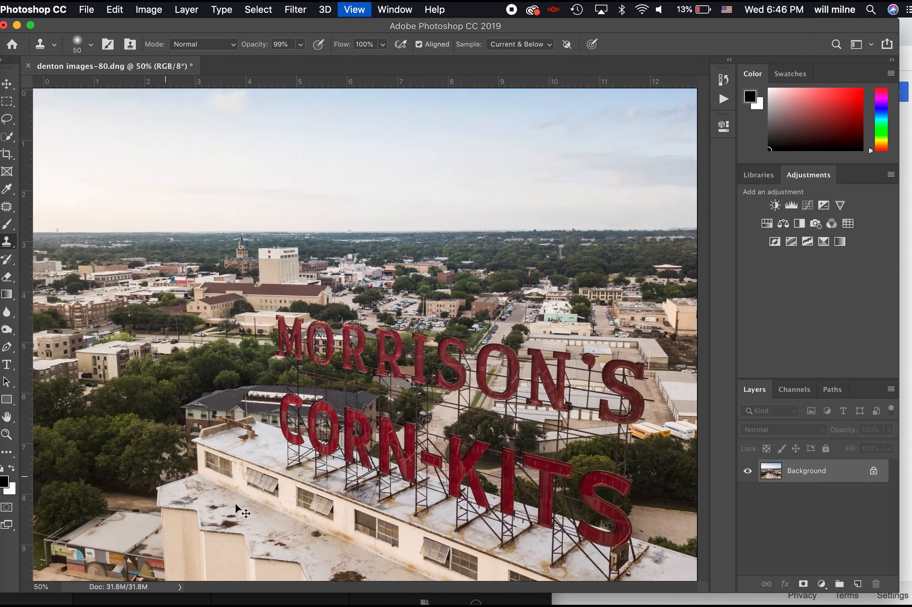
{"action": "key", "text": "cmd+plus"}
{"action": "scroll", "coordinate": [275, 470], "scroll_direction": "left", "scroll_amount": 5}
{"action": "scroll", "coordinate": [275, 471], "scroll_direction": "down", "scroll_amount": 2}
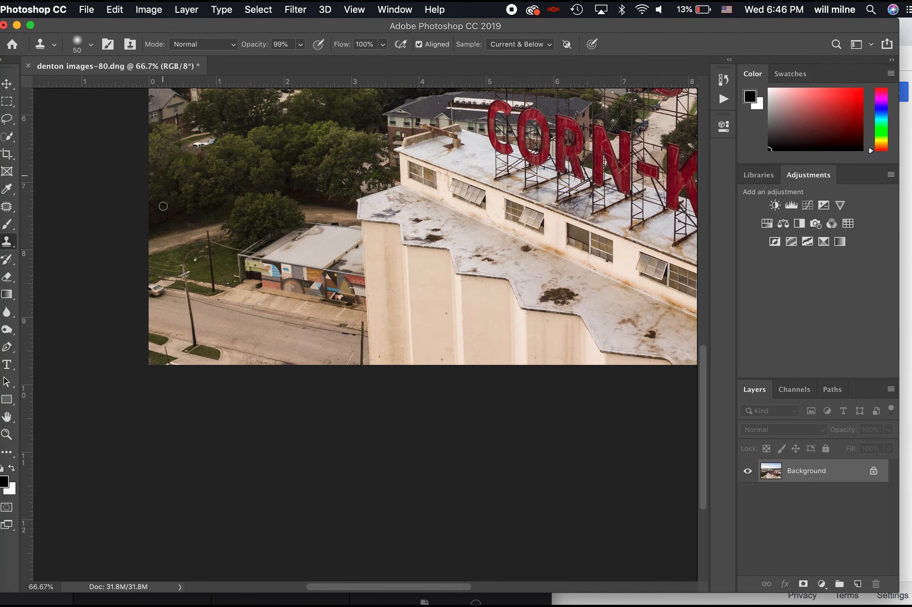
{"action": "left_click", "coordinate": [7, 118]}
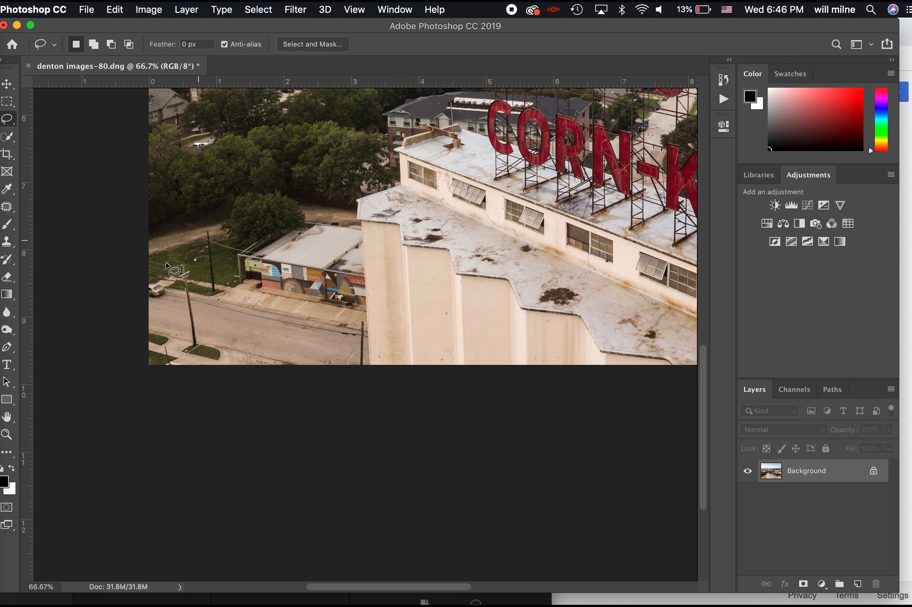
{"action": "mouse_move", "coordinate": [164, 258]}
{"action": "left_mouse_down"}
{"action": "mouse_move", "coordinate": [187, 260]}
{"action": "mouse_move", "coordinate": [197, 324]}
{"action": "left_mouse_up"}
{"action": "left_click_drag", "start_coordinate": [216, 362], "coordinate": [188, 354]}
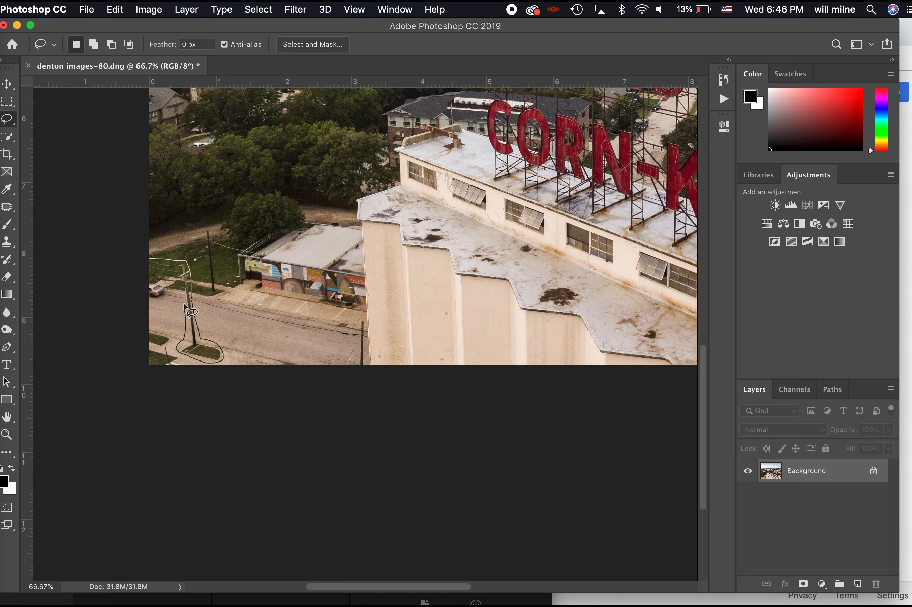
{"action": "left_click_drag", "start_coordinate": [164, 303], "coordinate": [151, 302]}
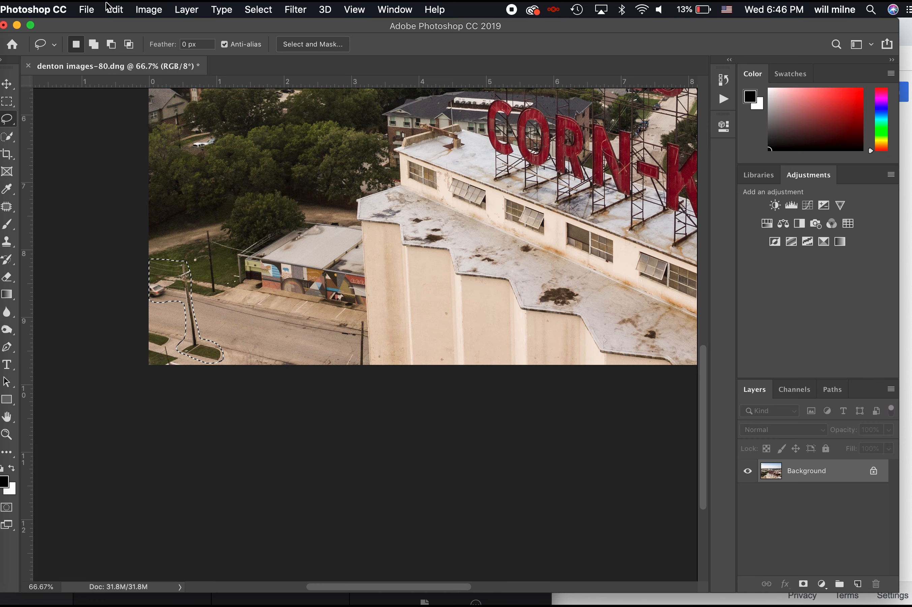
{"action": "left_click", "coordinate": [110, 7]}
{"action": "left_click", "coordinate": [174, 248]}
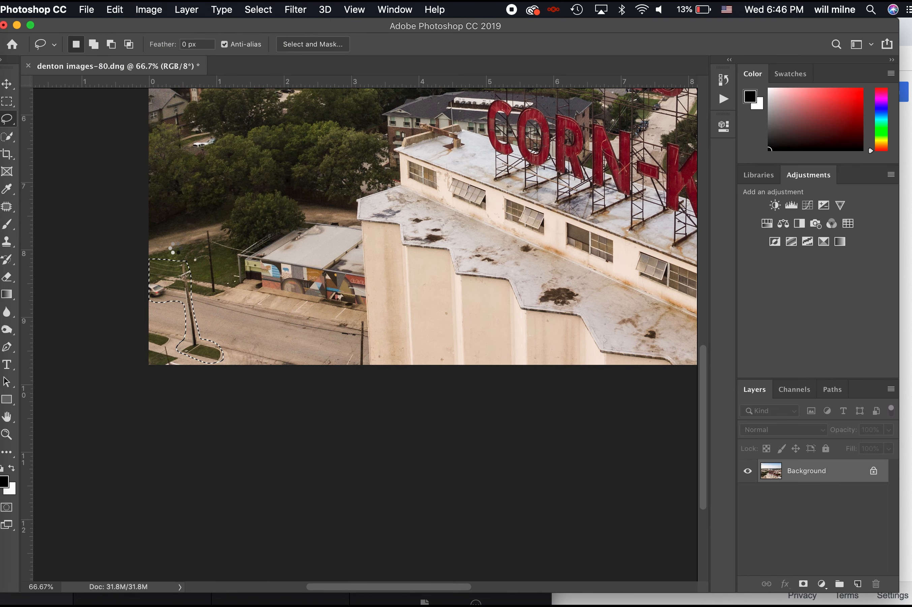
Exclude the area left of the pole from the Content-Aware Fill sampling area
{"action": "scroll", "coordinate": [563, 352], "scroll_direction": "up", "scroll_amount": 5}
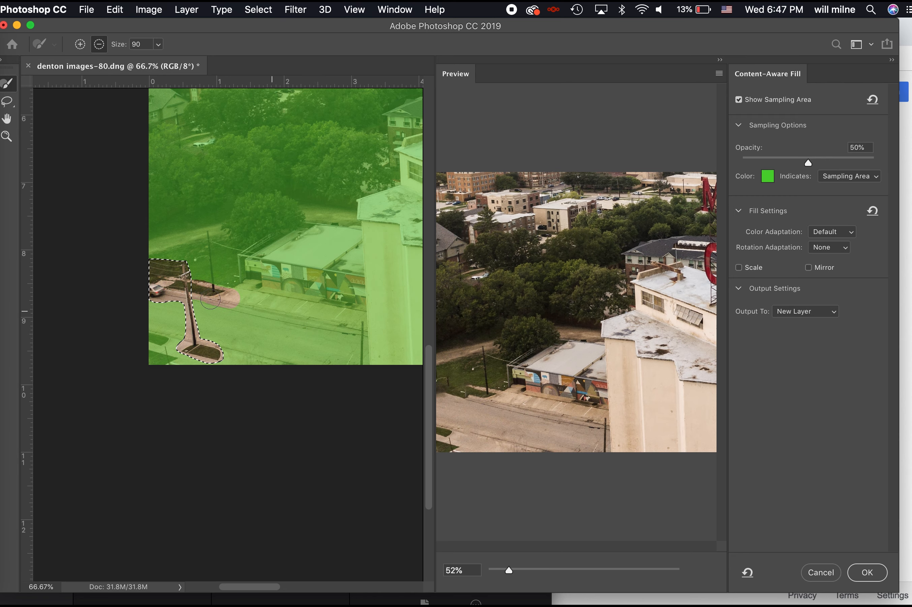
{"action": "left_click_drag", "start_coordinate": [190, 308], "coordinate": [156, 296]}
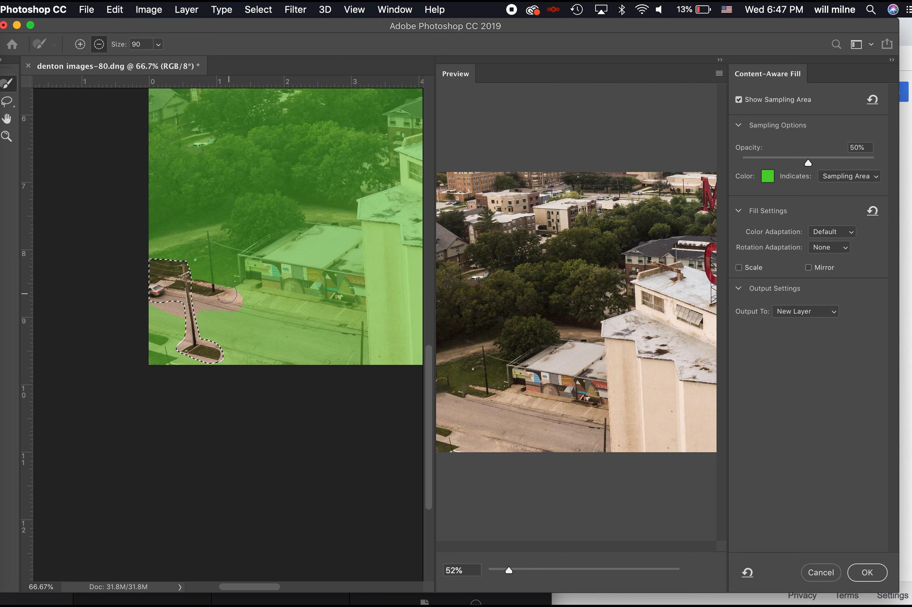
{"action": "key", "text": "alt"}
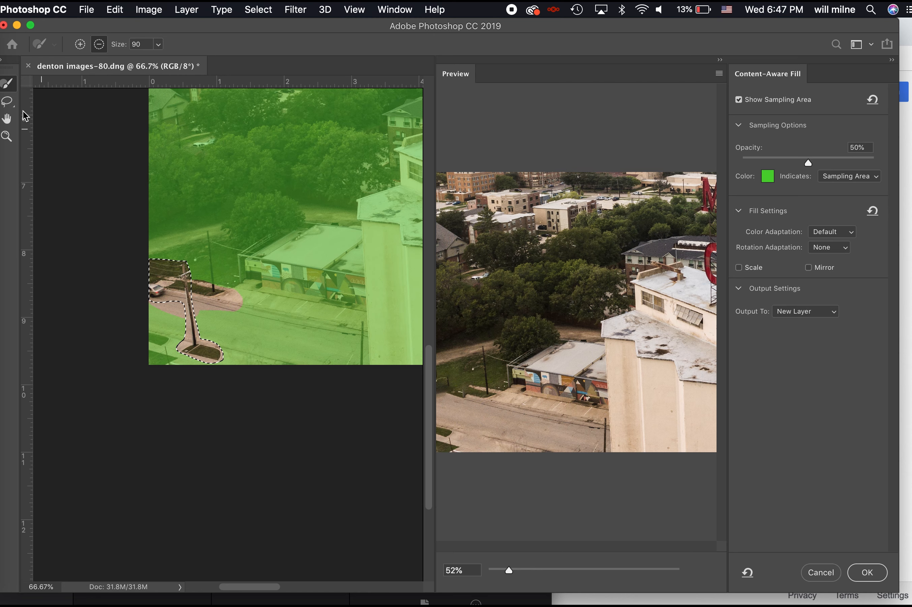
{"action": "left_click", "coordinate": [8, 101]}
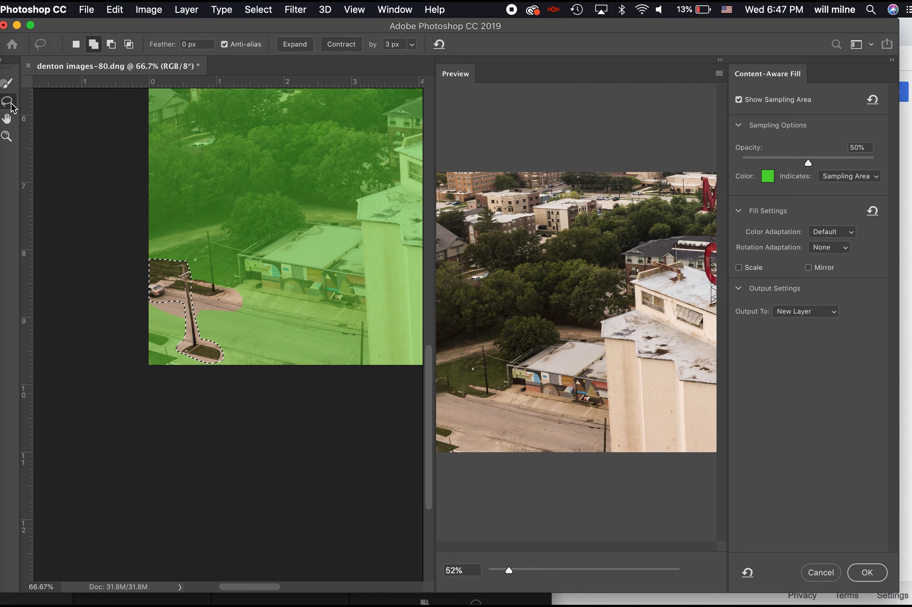
Cancel Content-Aware Fill unapplied, deselect the pole, and zoom out to the whole image
{"action": "left_click", "coordinate": [823, 575]}
{"action": "key", "text": "super+d"}
{"action": "key", "text": "super+minus"}
{"action": "key", "text": "super+minus"}
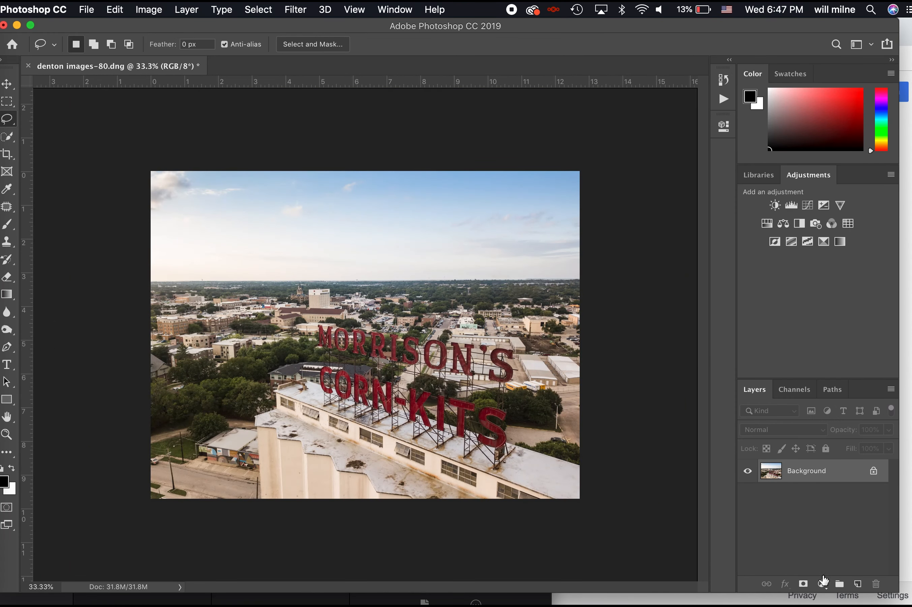